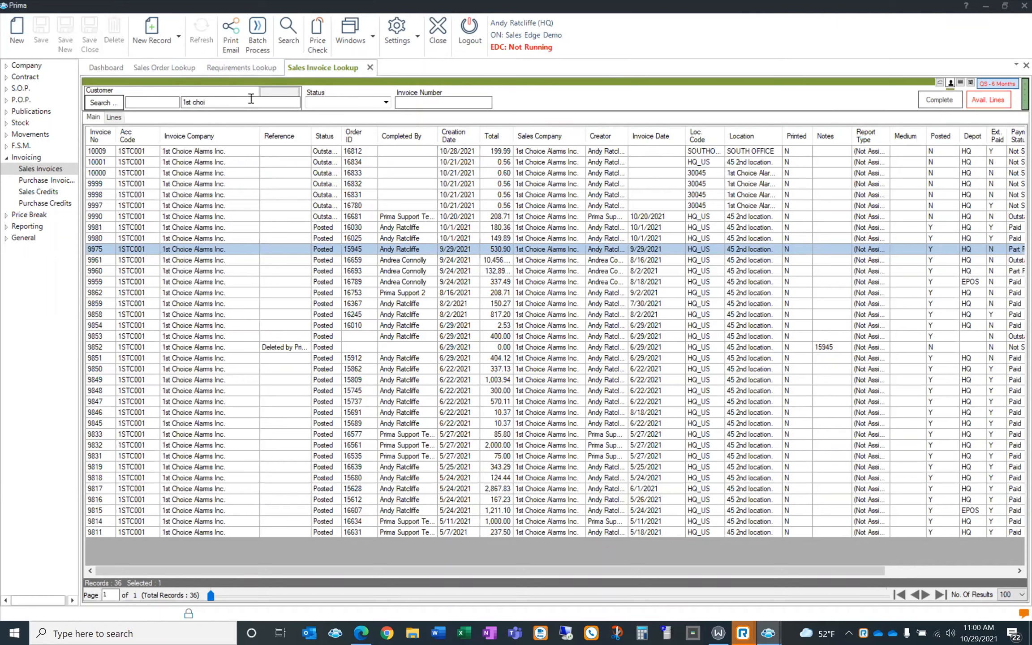
Switch to the Sales Order Lookup list of 69 outstanding and confirmed orders
{"action": "left_click", "coordinate": [184, 69]}
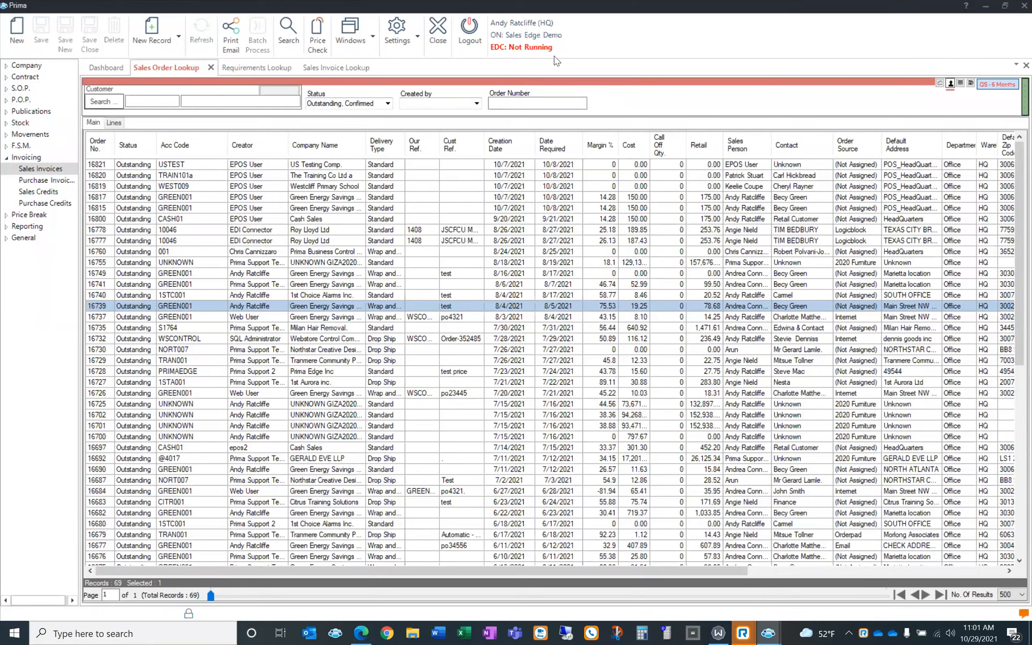
Show the Requirements Lookup and select requirement MMM1428 to compare its supplier costs
{"action": "mouse_move", "coordinate": [550, 39]}
{"action": "left_click", "coordinate": [267, 70]}
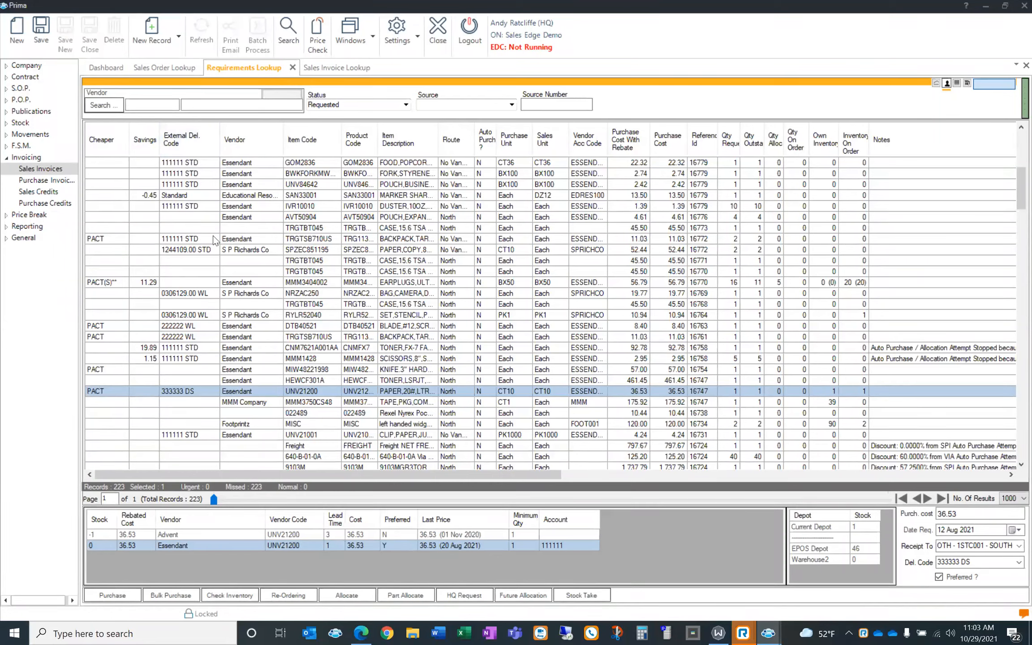
{"action": "left_click", "coordinate": [205, 358]}
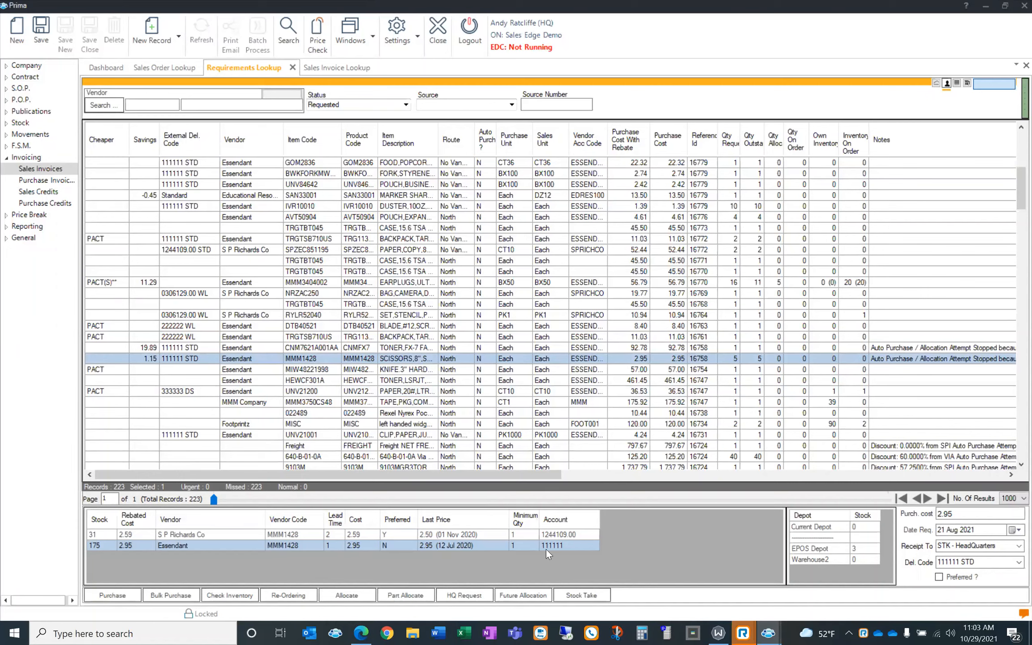
Select UNV21200, then toner CNM7621A001AA to compare Essendant 92.78 with S P Richards 72.89
{"action": "left_click", "coordinate": [191, 391]}
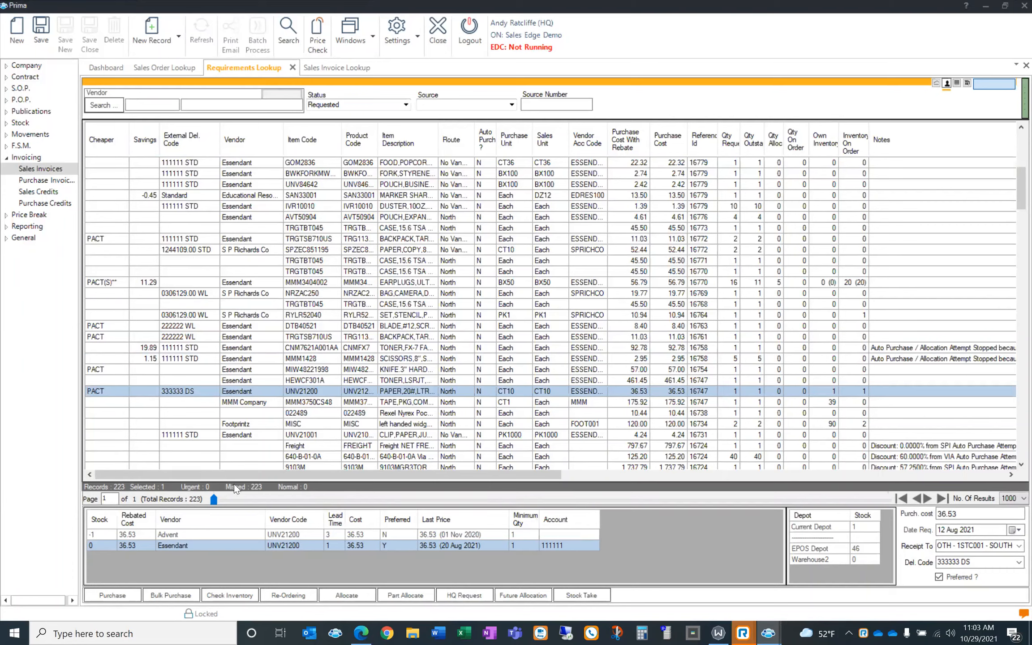
{"action": "left_click", "coordinate": [161, 348]}
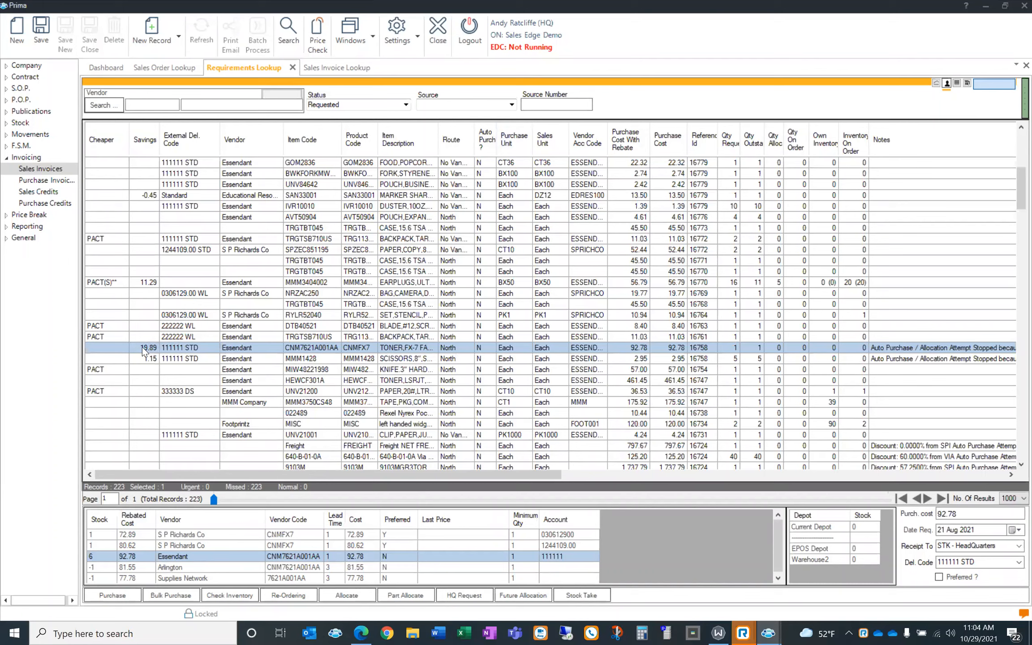
Assign S P Richards Co at 72.89 as the toner requirement's supplier
{"action": "left_click", "coordinate": [245, 536]}
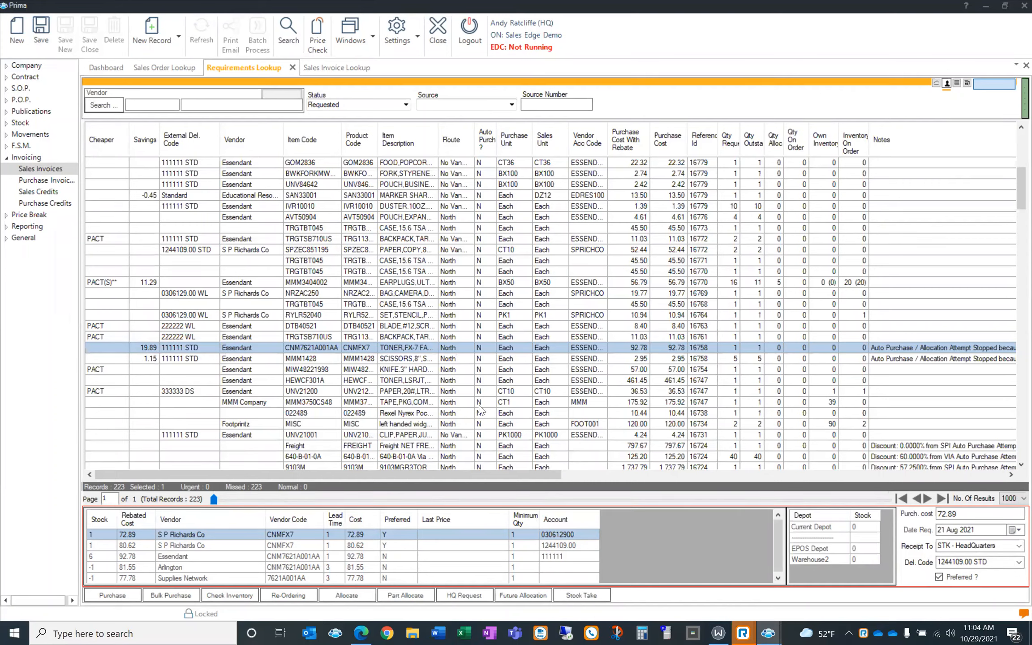
{"action": "left_click", "coordinate": [41, 29]}
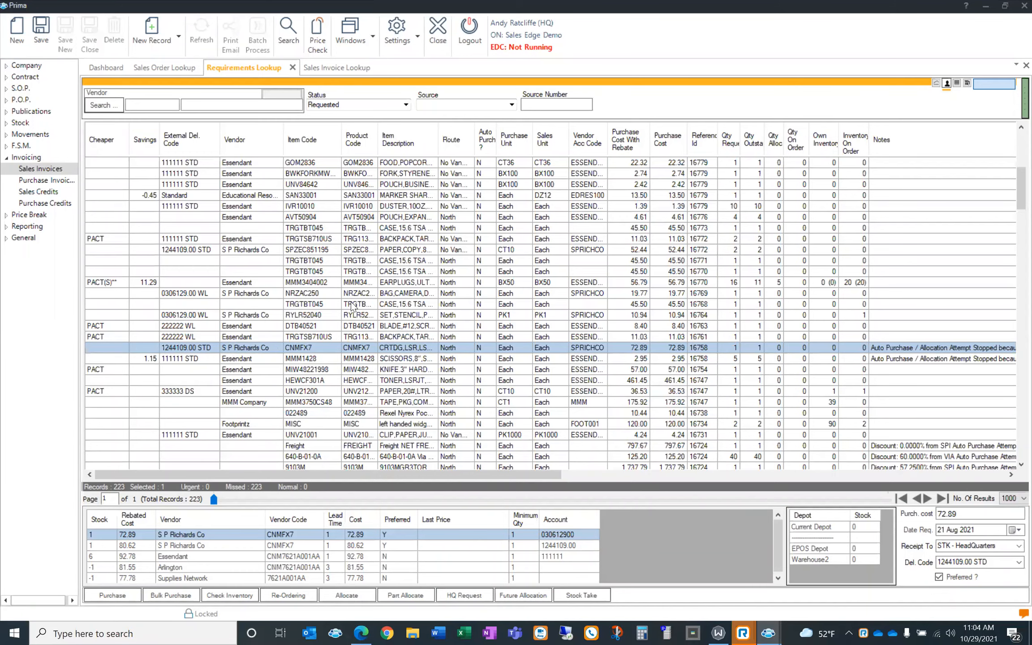
{"action": "scroll", "coordinate": [353, 304], "scroll_direction": "down", "scroll_amount": 2}
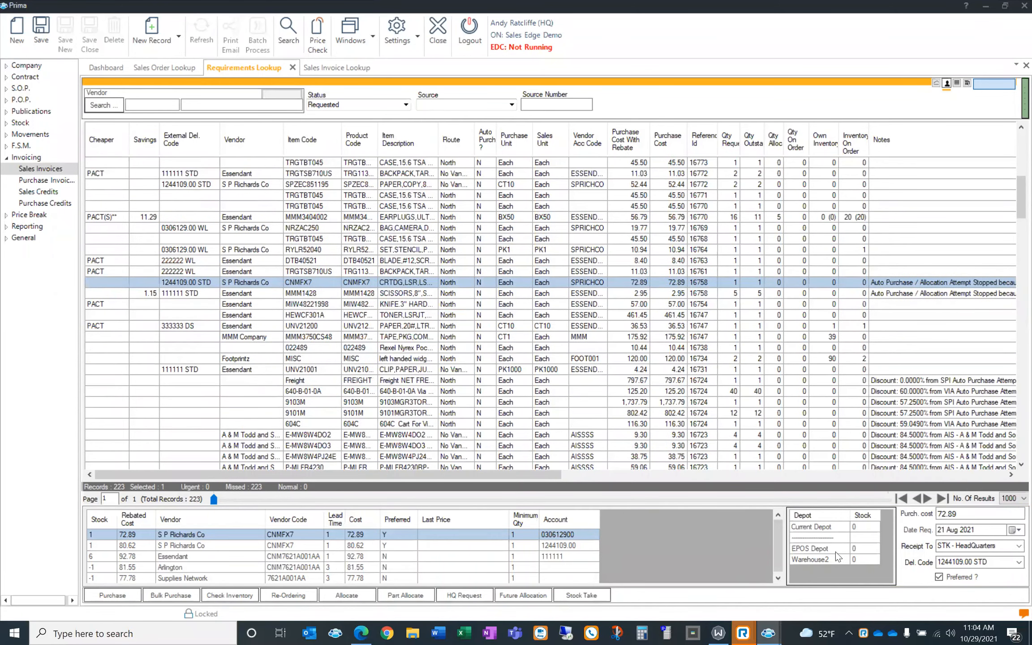
{"action": "left_click", "coordinate": [259, 322]}
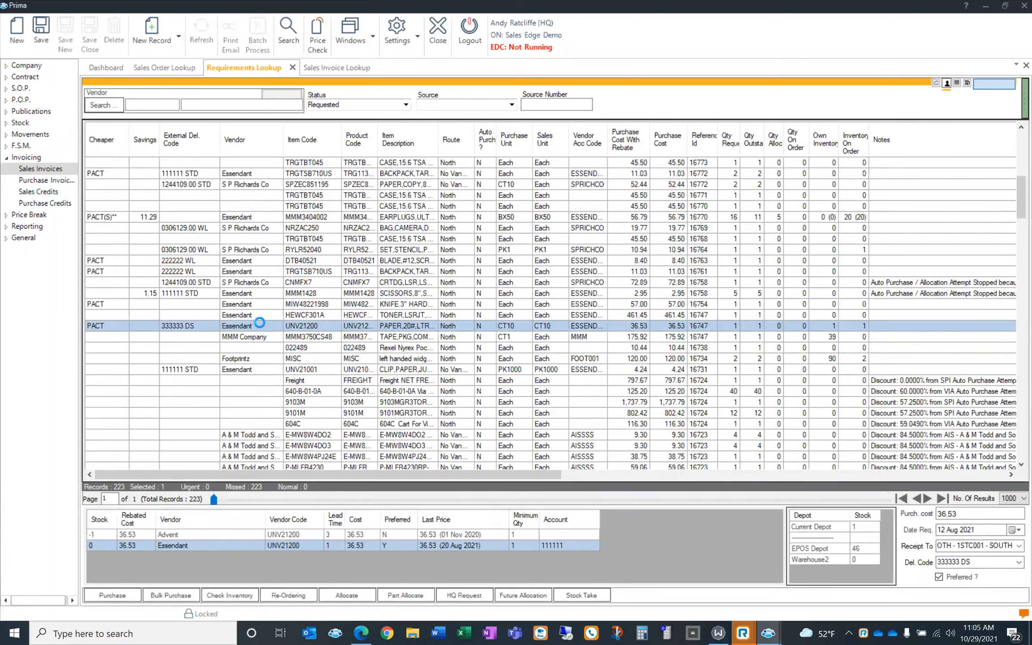
{"action": "key", "text": "Up"}
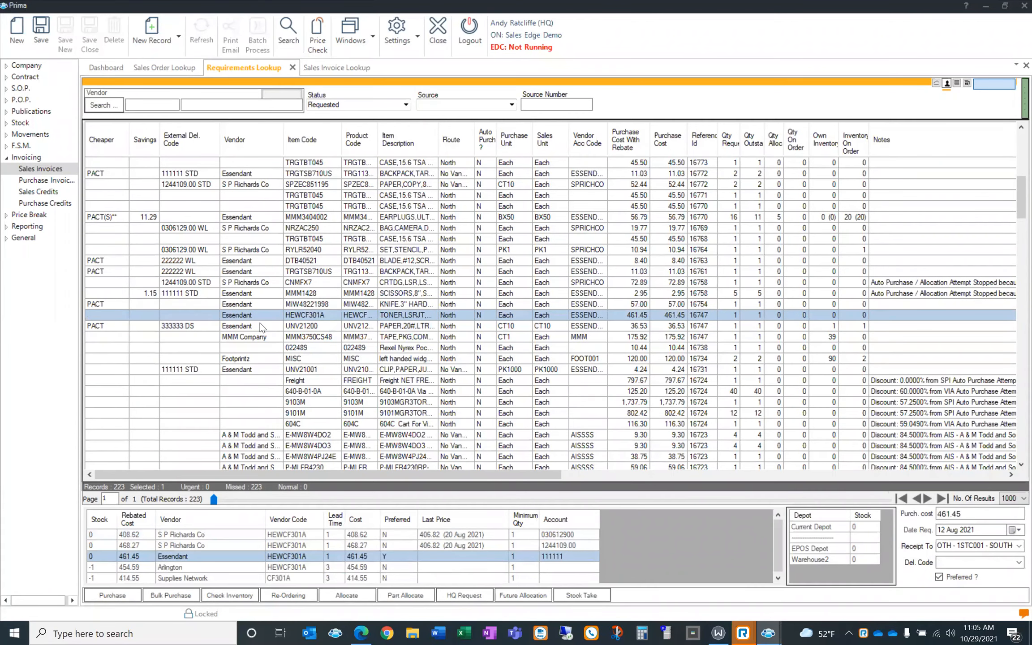
{"action": "left_click", "coordinate": [260, 323]}
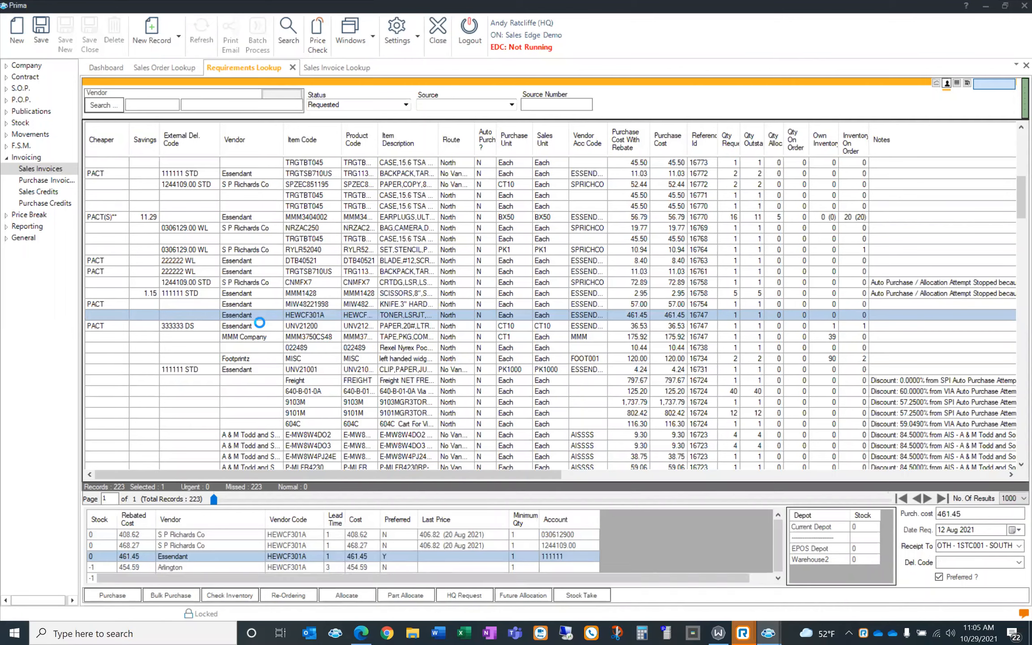
{"action": "key", "text": "Up"}
{"action": "key", "text": "Up"}
{"action": "key", "text": "Up"}
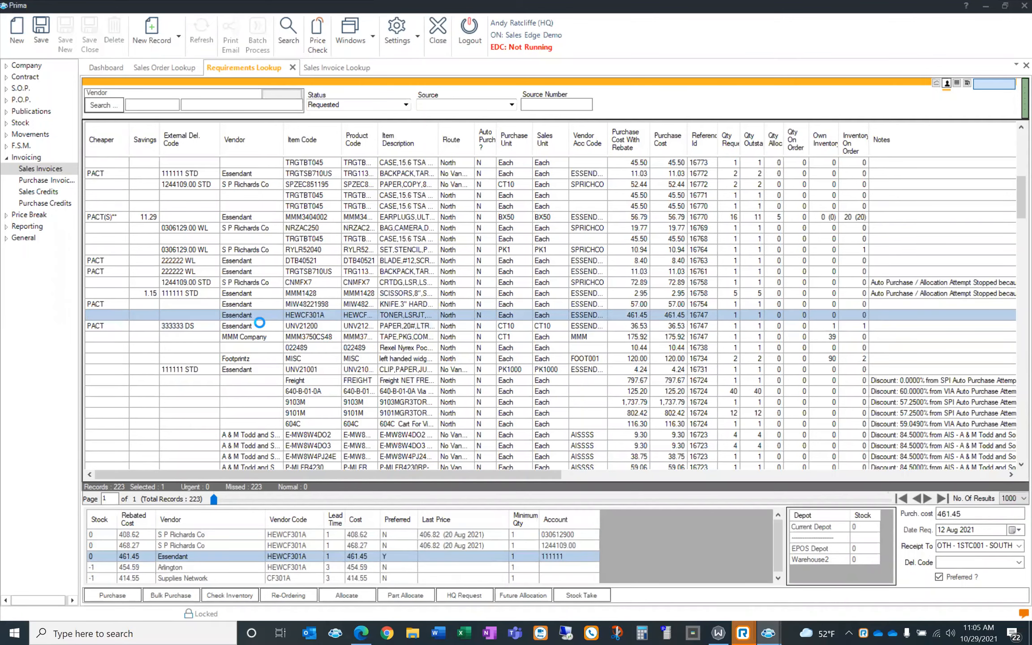
{"action": "key", "text": "Up"}
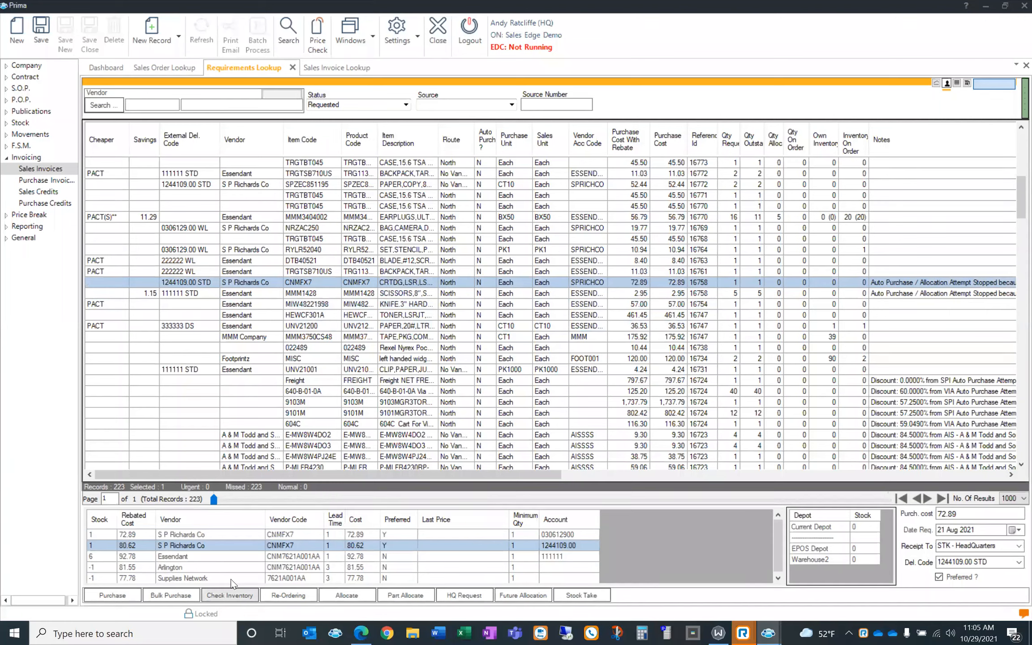
{"action": "left_click", "coordinate": [249, 327]}
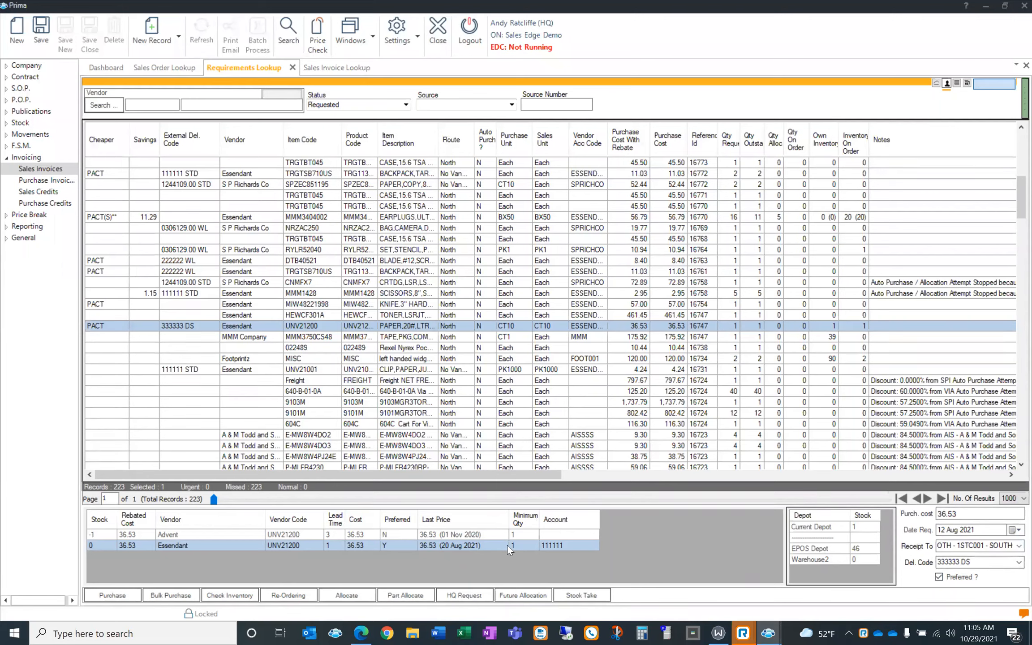
Tick Preferred for MMM Company at 175.92 on the MMM3750CS48 tape requirement and save
{"action": "left_click", "coordinate": [268, 336]}
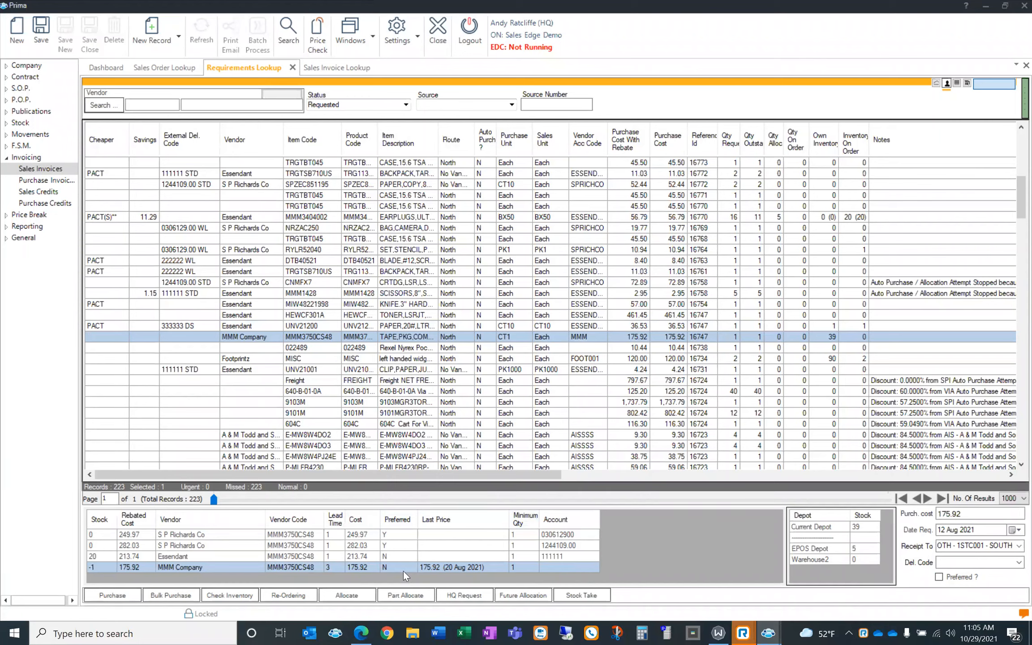
{"action": "left_click", "coordinate": [941, 578]}
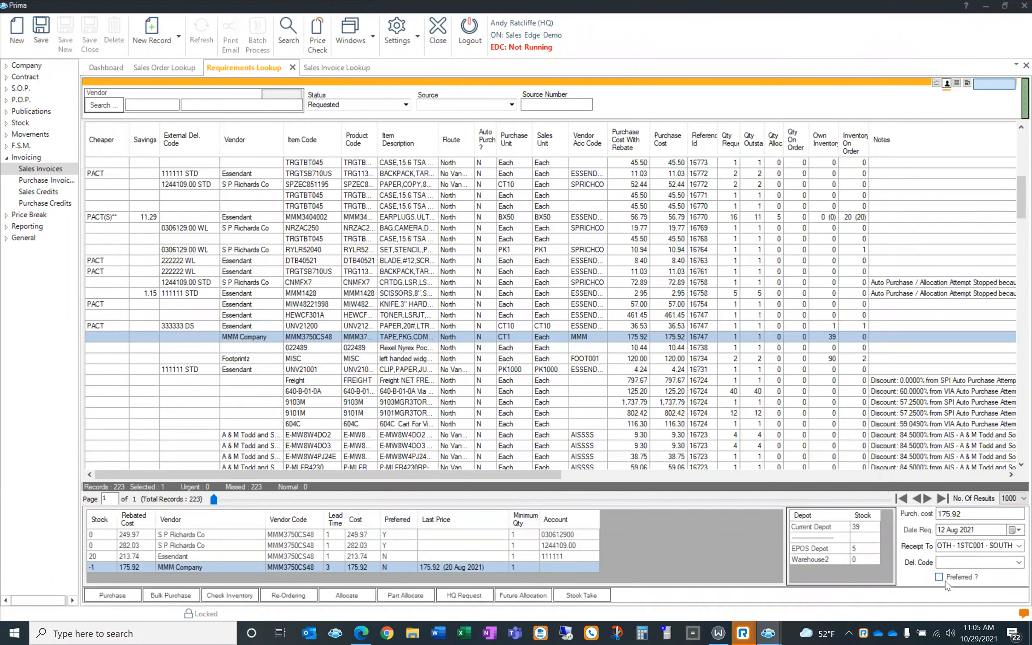
{"action": "left_click", "coordinate": [49, 28]}
{"action": "double_click", "coordinate": [322, 334]}
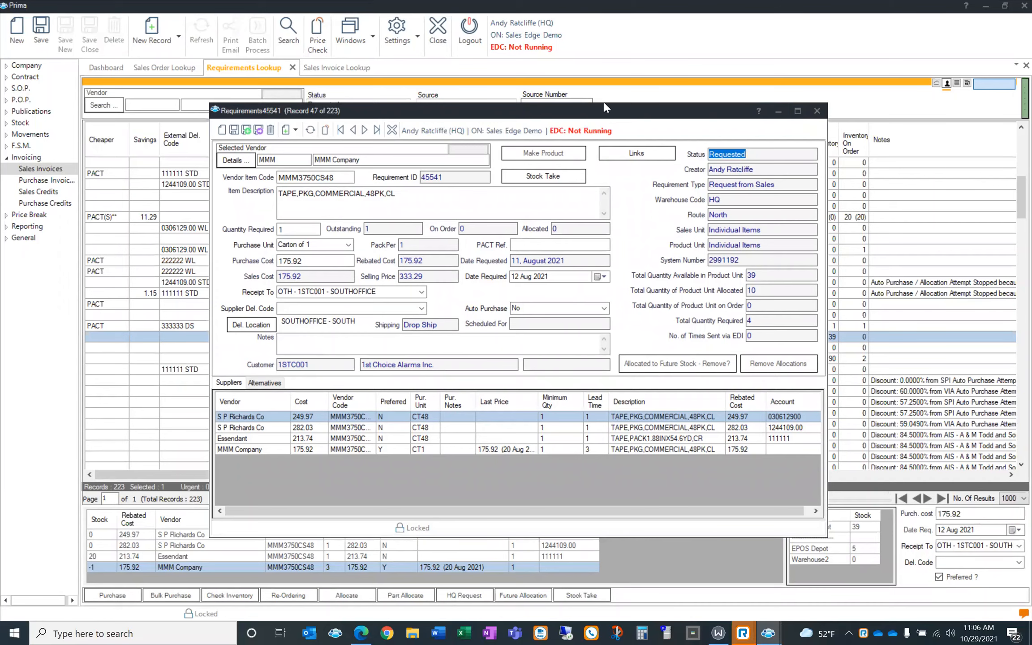
{"action": "left_click_drag", "start_coordinate": [604, 102], "coordinate": [602, 78]}
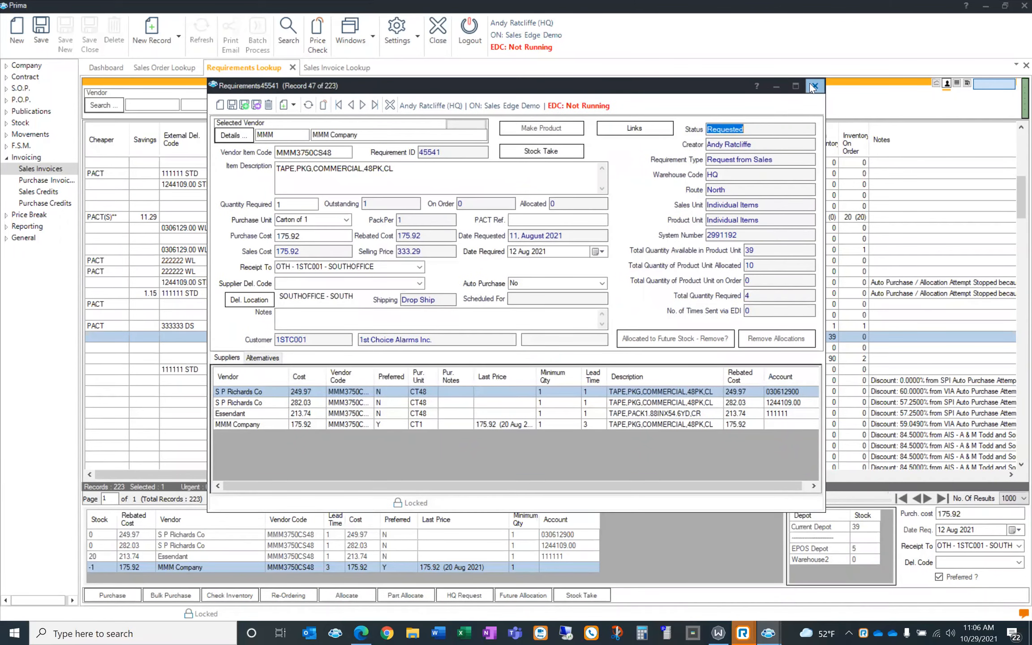
{"action": "left_click", "coordinate": [814, 86]}
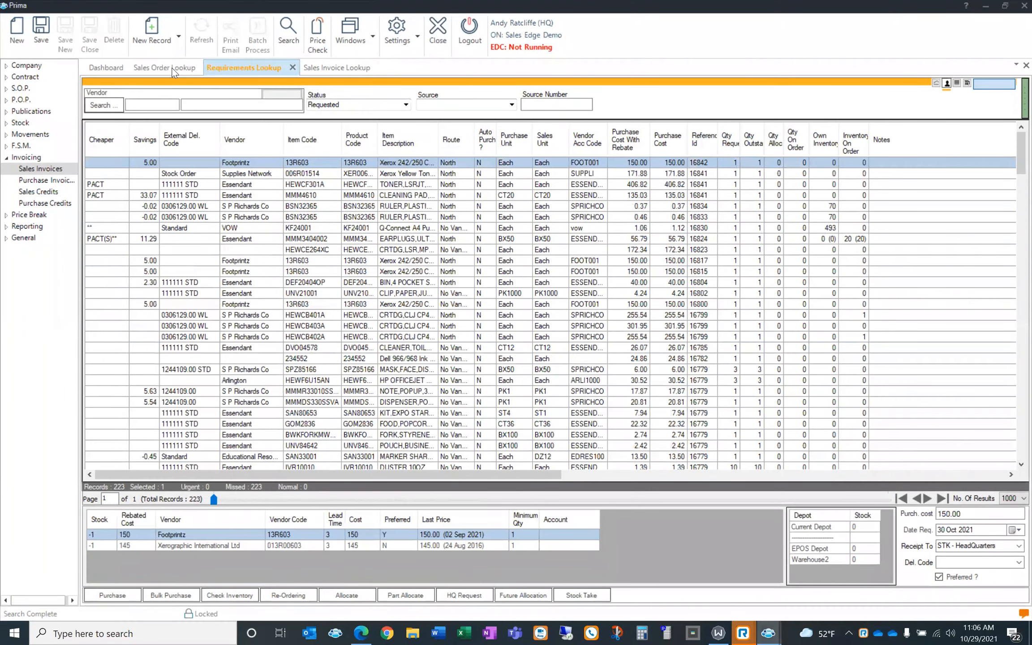
Return to the Sales Order Lookup and open order 16739 totalling 78.68
{"action": "left_click", "coordinate": [173, 68]}
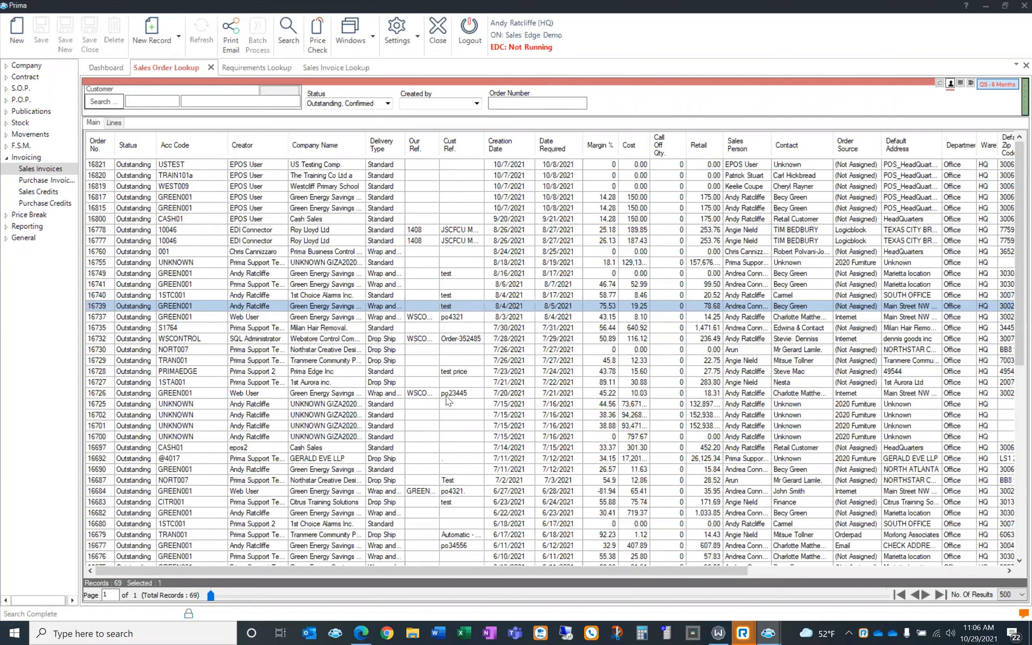
{"action": "double_click", "coordinate": [217, 305]}
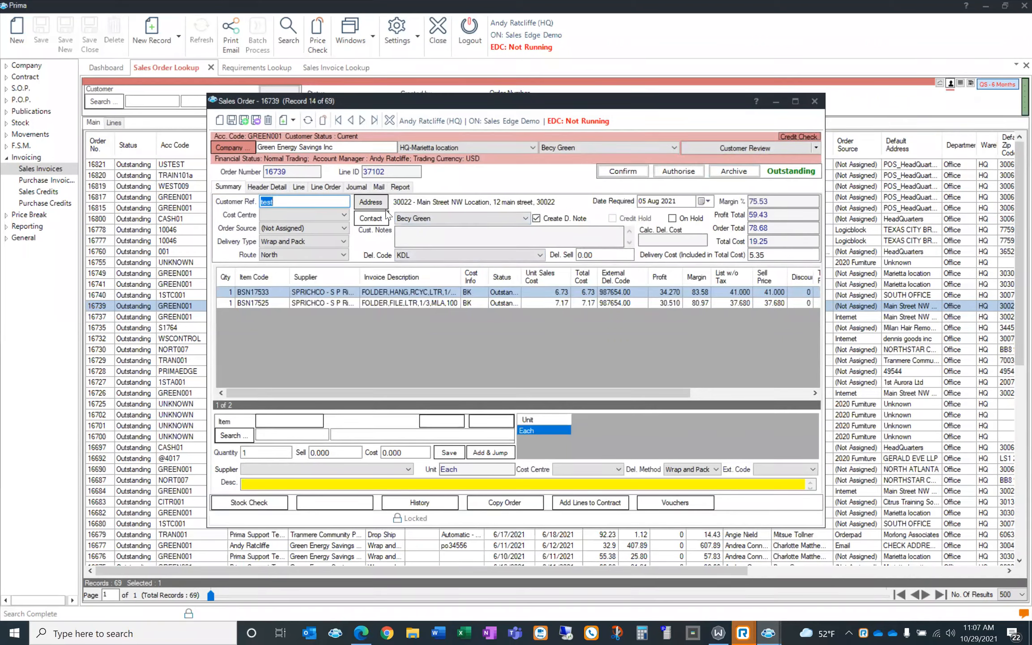
Inspect line BSN17533's supplier cost prices and delivery details, then view the order header
{"action": "double_click", "coordinate": [477, 292]}
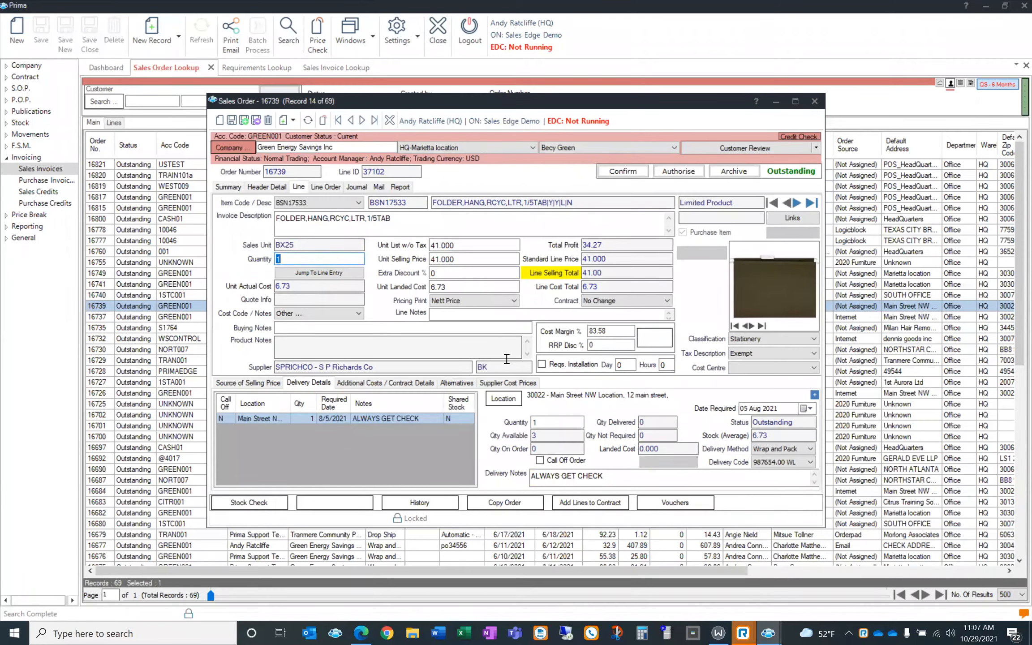
{"action": "left_click", "coordinate": [488, 383]}
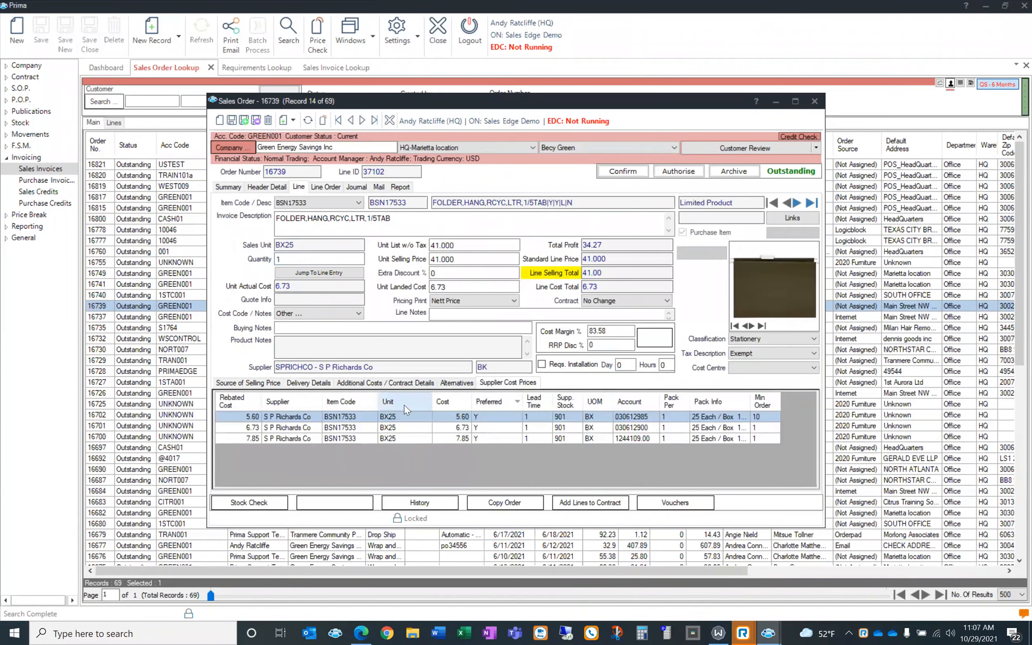
{"action": "left_click", "coordinate": [331, 384]}
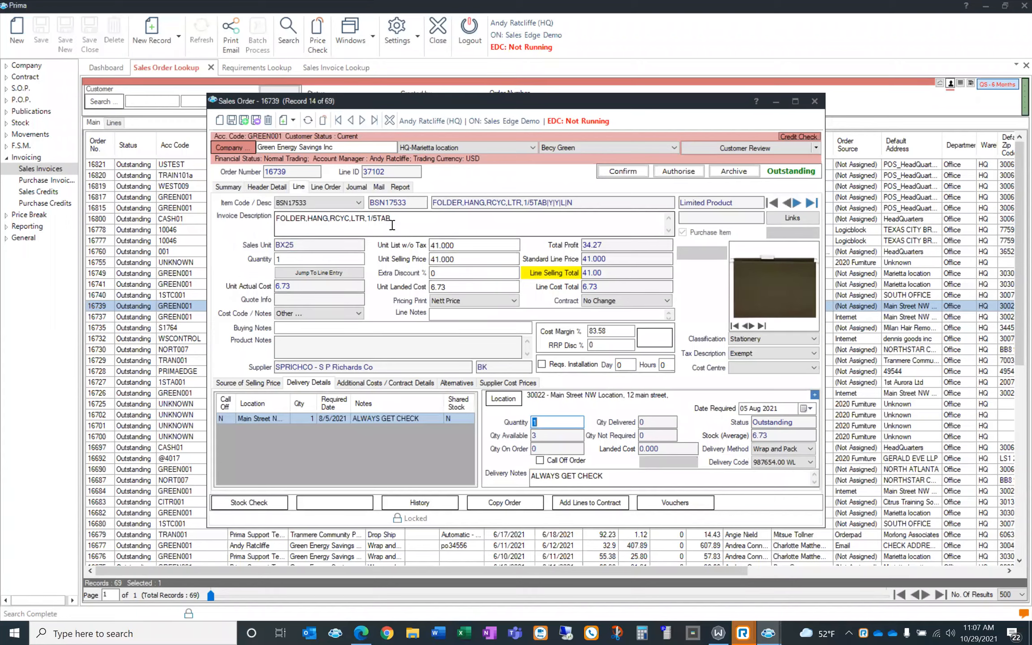
{"action": "left_click", "coordinate": [276, 189]}
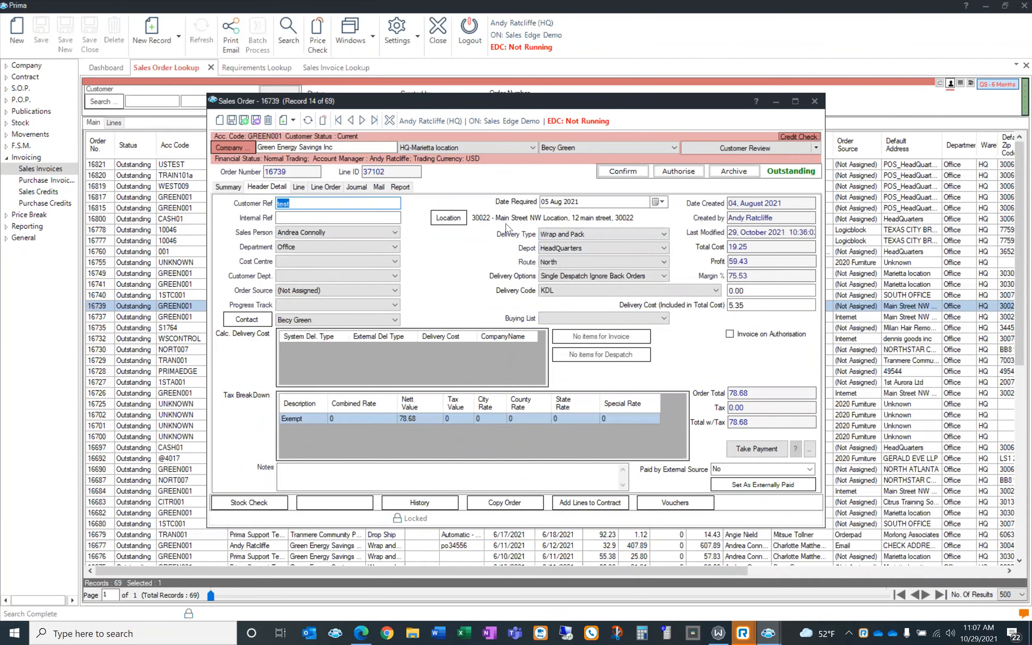
Set order 16739's delivery address to HQ - Marietta location and save the order
{"action": "left_click", "coordinate": [459, 223]}
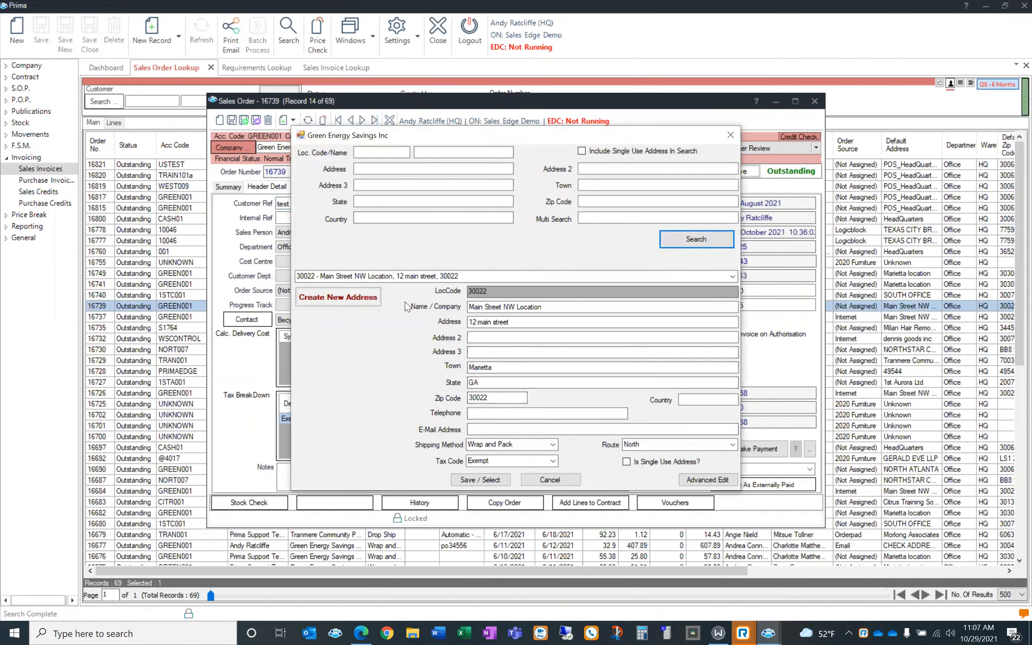
{"action": "left_click", "coordinate": [730, 280]}
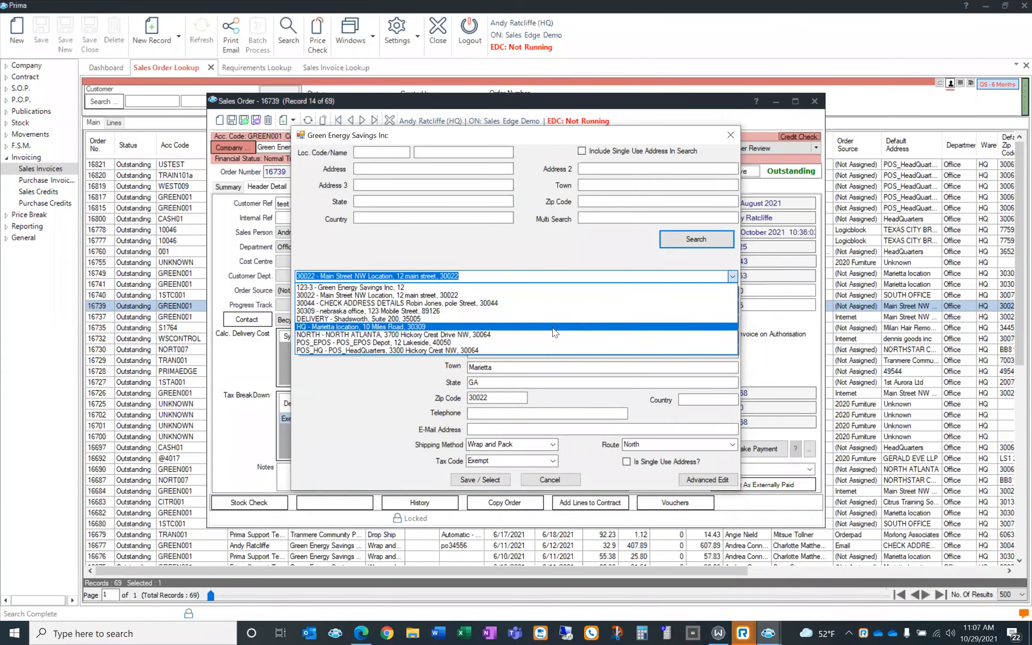
{"action": "left_click", "coordinate": [554, 328]}
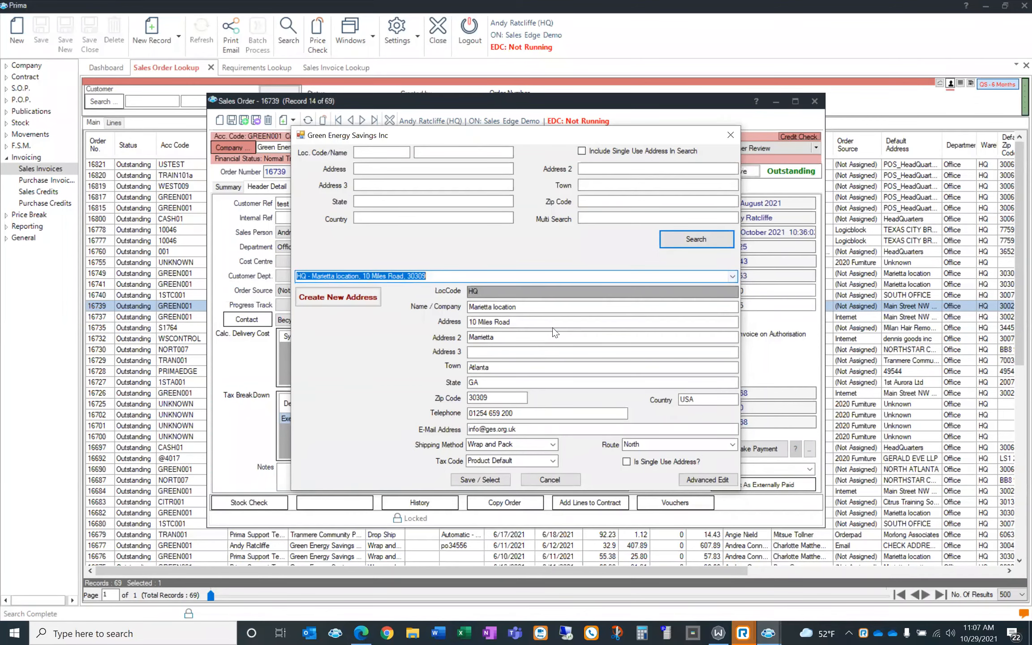
{"action": "left_click", "coordinate": [501, 481]}
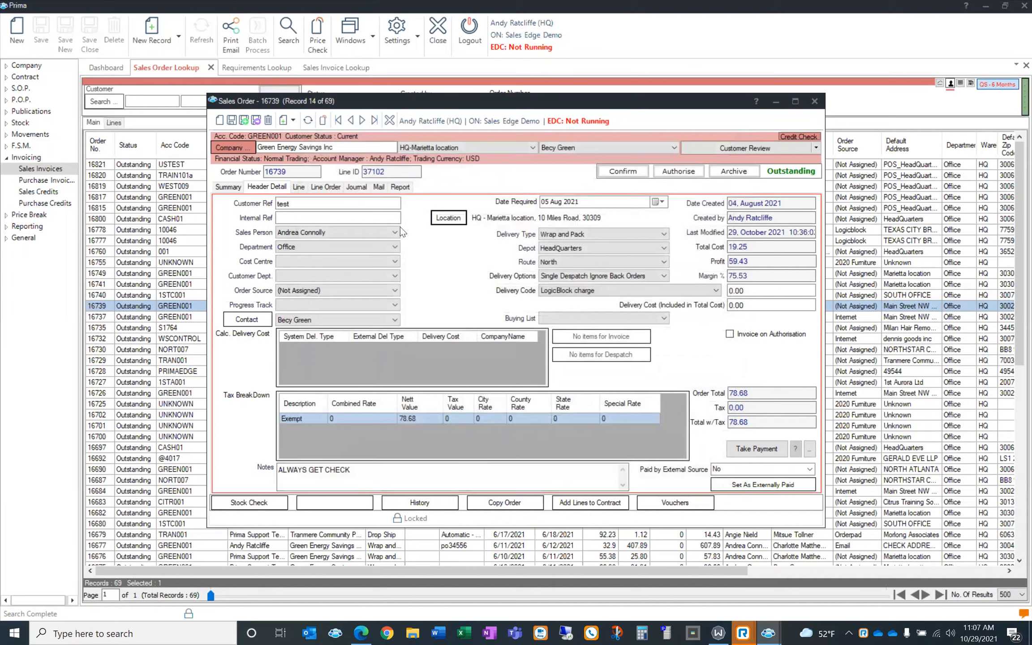
{"action": "left_click", "coordinate": [233, 119]}
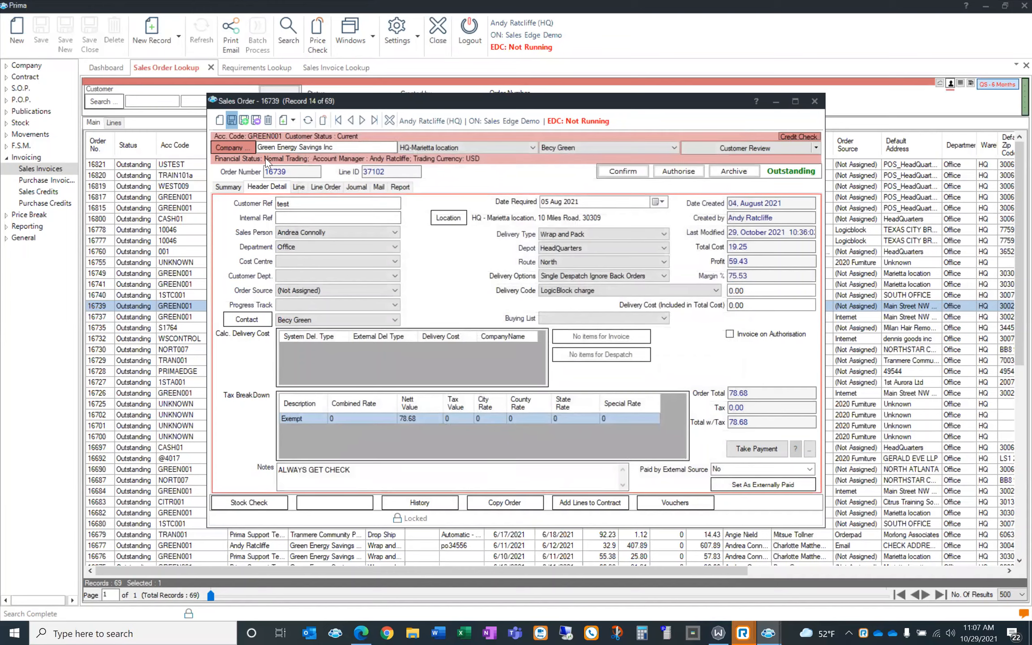
{"action": "left_click", "coordinate": [298, 187]}
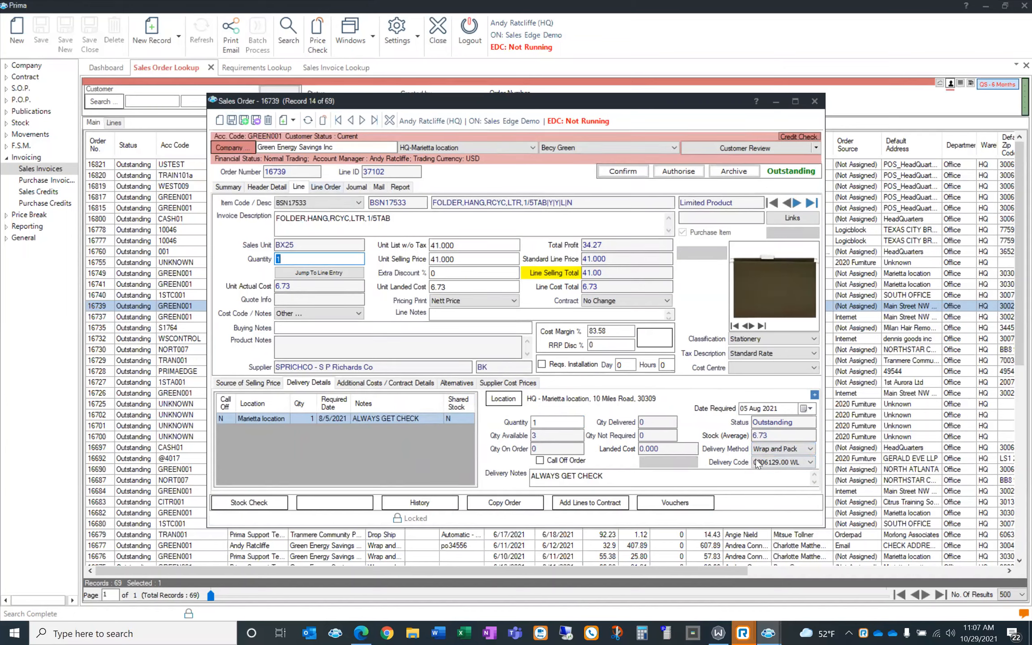
Check the item's supplier cost prices, then open Green Energy Savings Inc's company details
{"action": "left_click", "coordinate": [524, 383]}
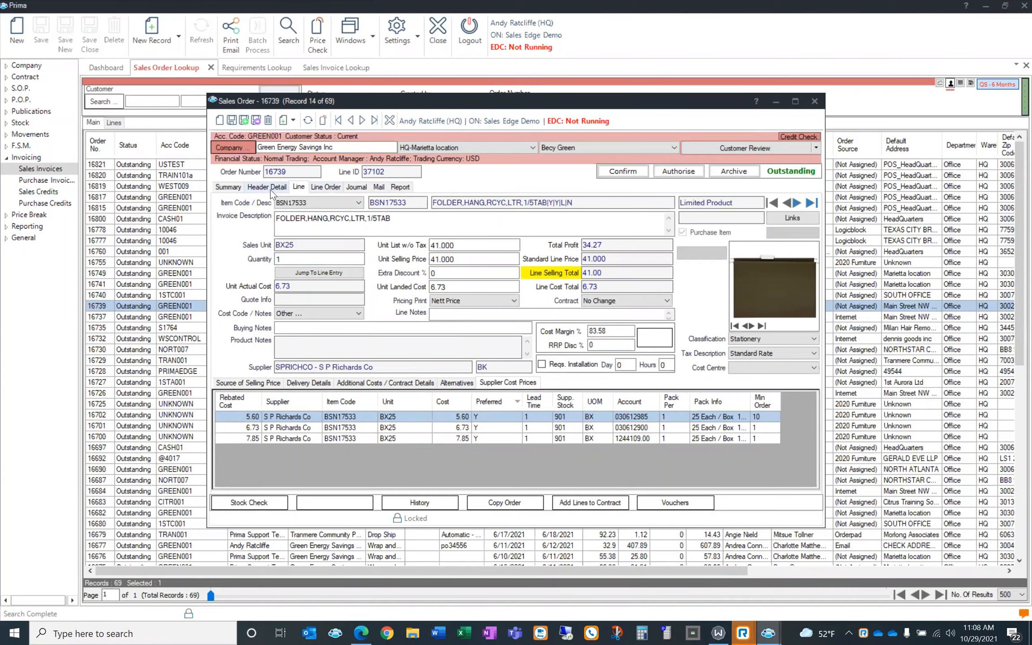
{"action": "left_click", "coordinate": [241, 147]}
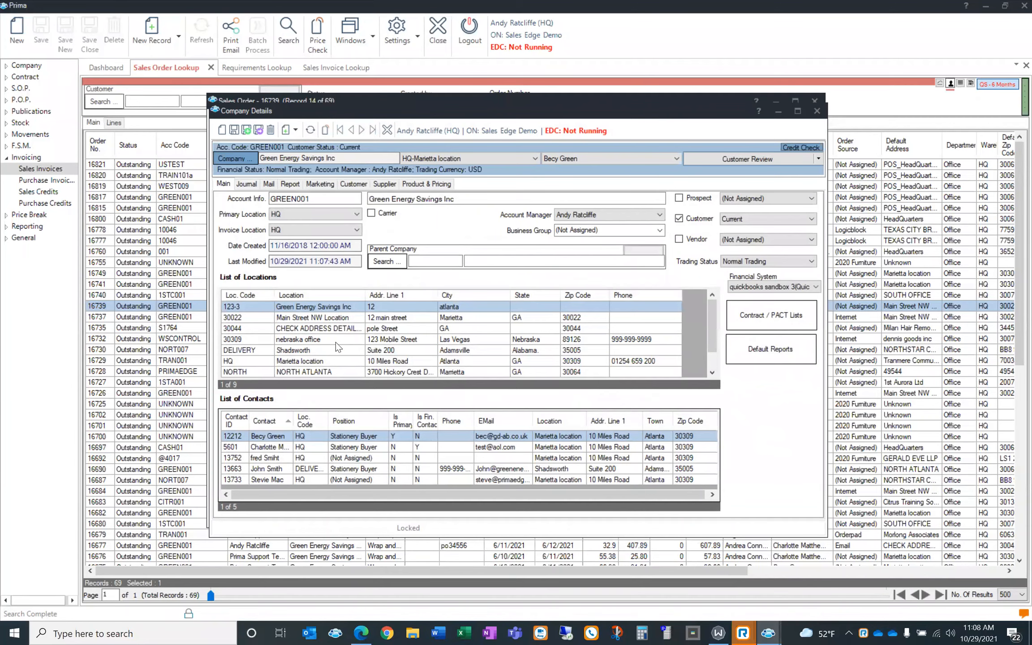
Open the 30022-Main Street NW Location record from the List of Locations
{"action": "left_click", "coordinate": [330, 320]}
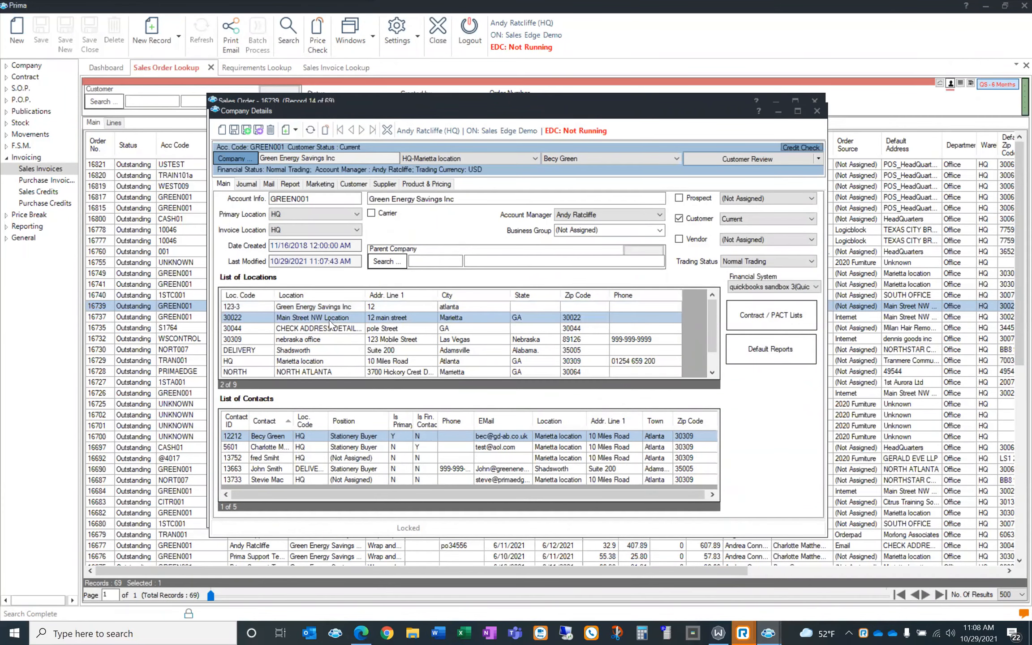
{"action": "double_click", "coordinate": [330, 322]}
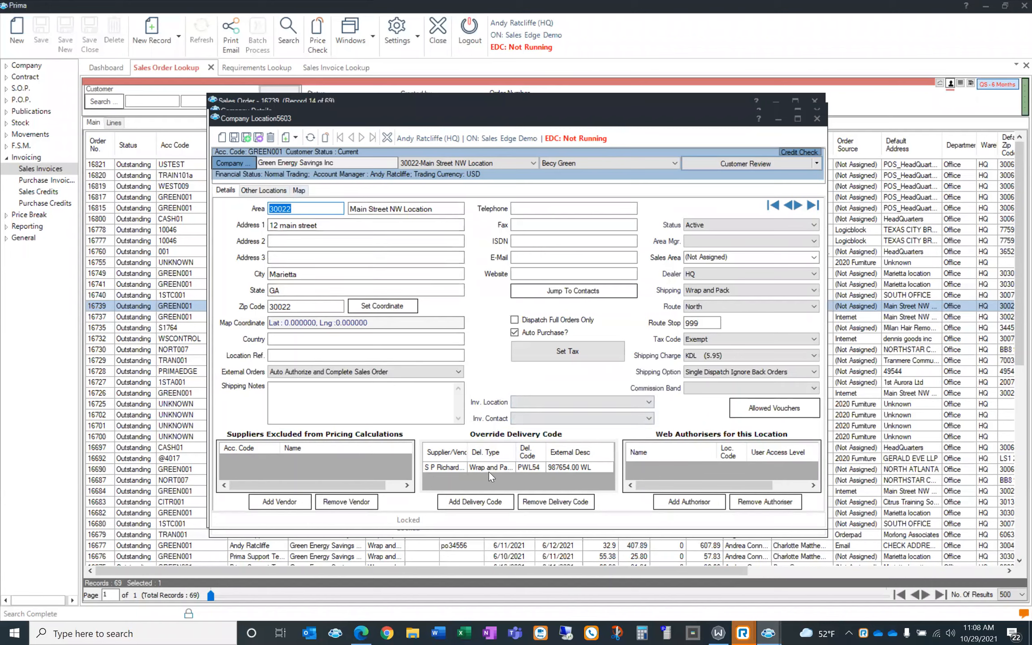
Start a new override delivery code with vendor S P Richards Co
{"action": "left_click", "coordinate": [492, 502]}
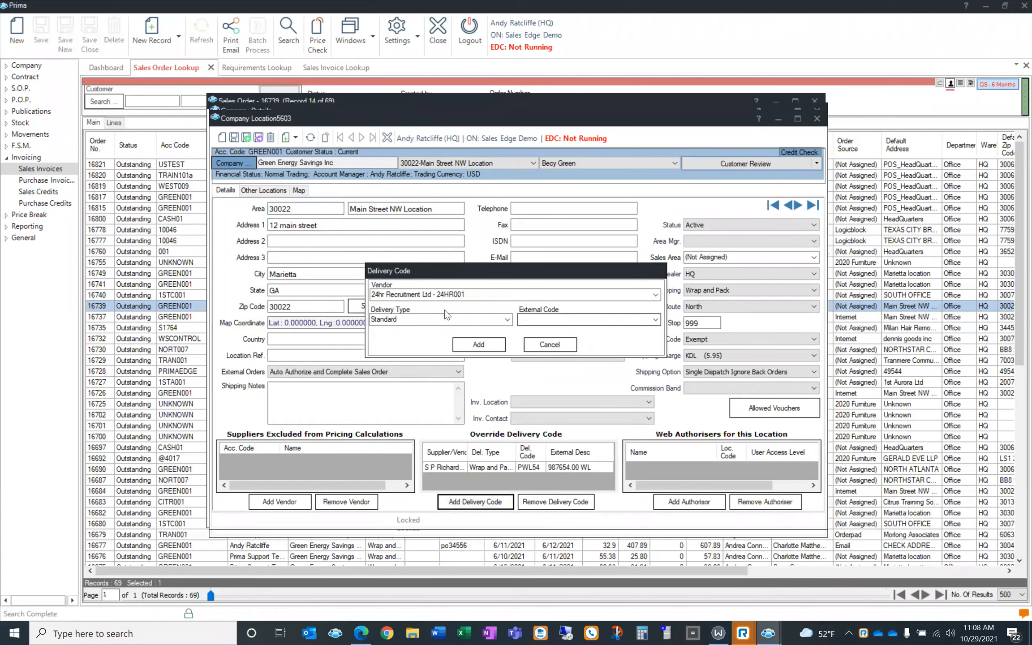
{"action": "left_click", "coordinate": [655, 295]}
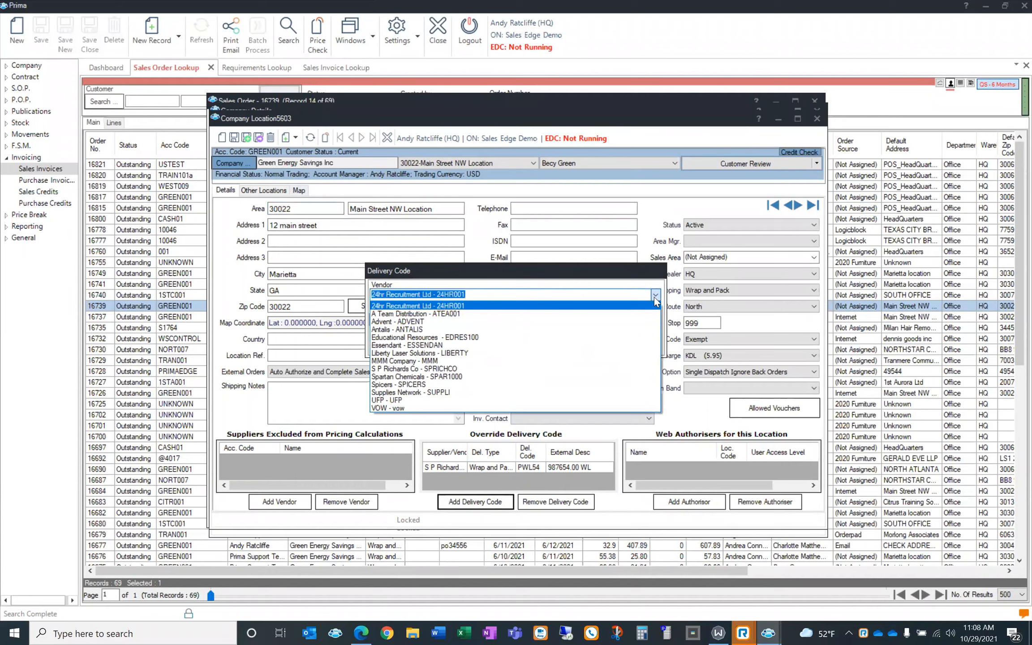
{"action": "left_click", "coordinate": [655, 298]}
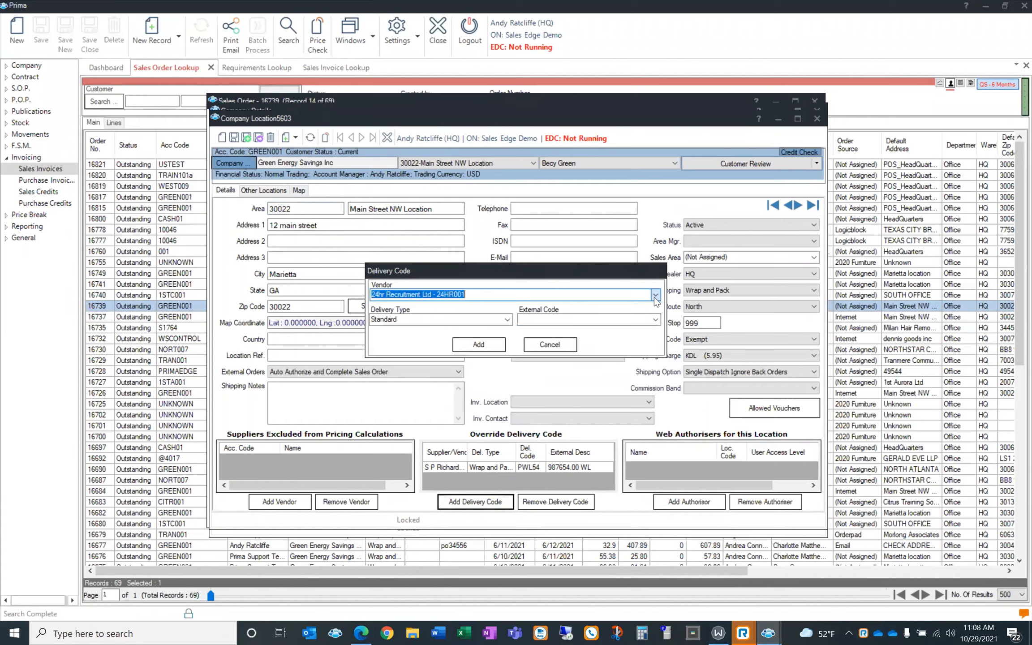
{"action": "left_click", "coordinate": [508, 319]}
{"action": "left_click", "coordinate": [507, 321]}
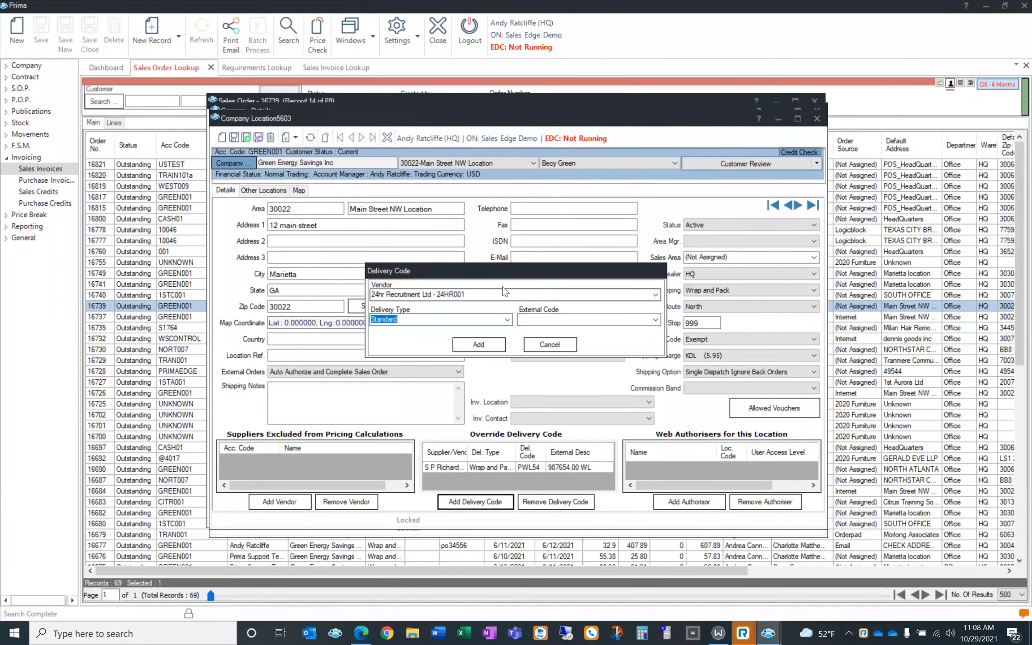
{"action": "left_click", "coordinate": [655, 294]}
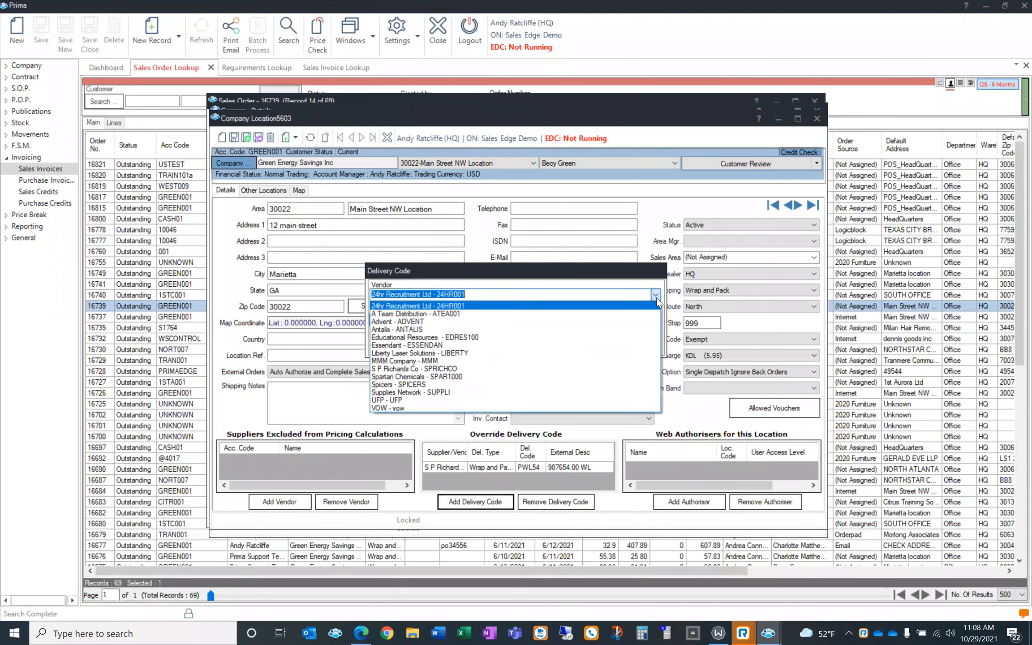
{"action": "left_click", "coordinate": [656, 297]}
{"action": "type", "text": "s Co - SPRICHCO"}
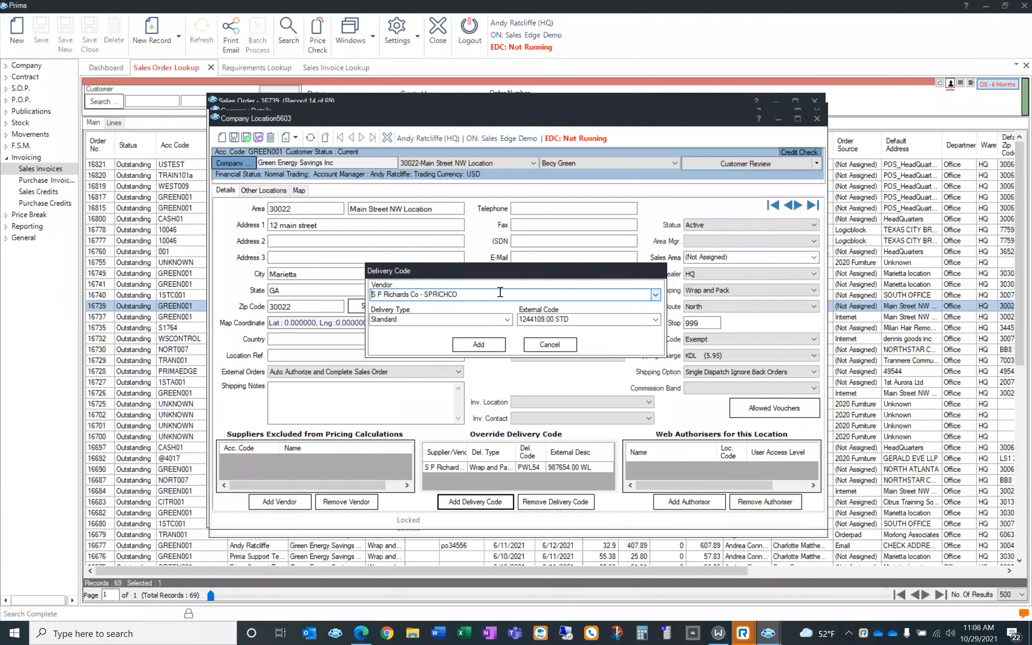
Pick delivery type Wrap and Pack and external code 0306129.00 WL, then cancel without adding
{"action": "left_click", "coordinate": [508, 320]}
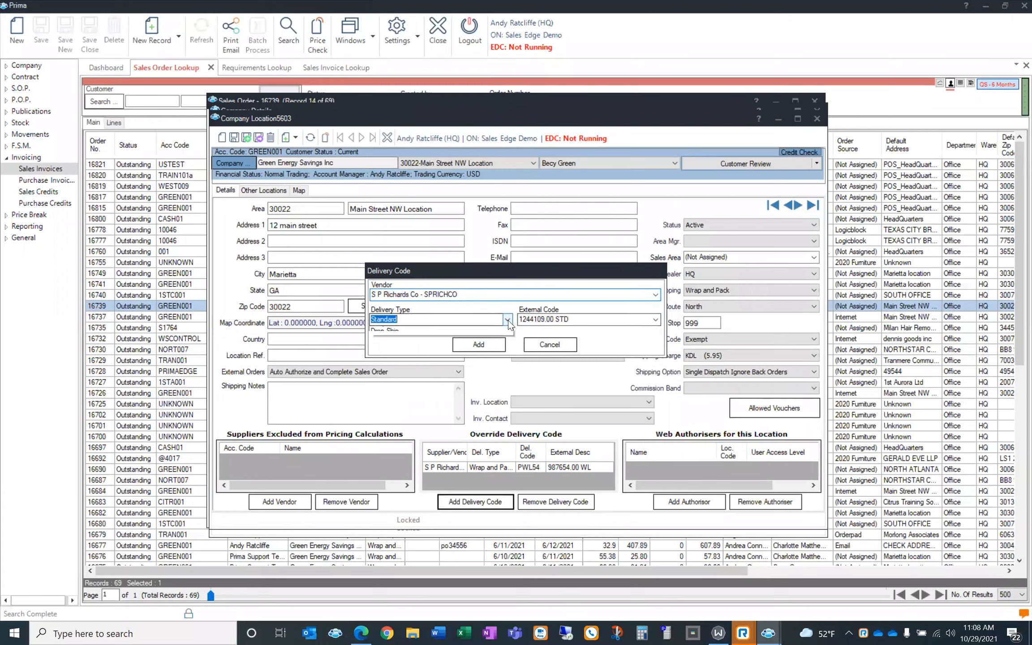
{"action": "left_click", "coordinate": [499, 339]}
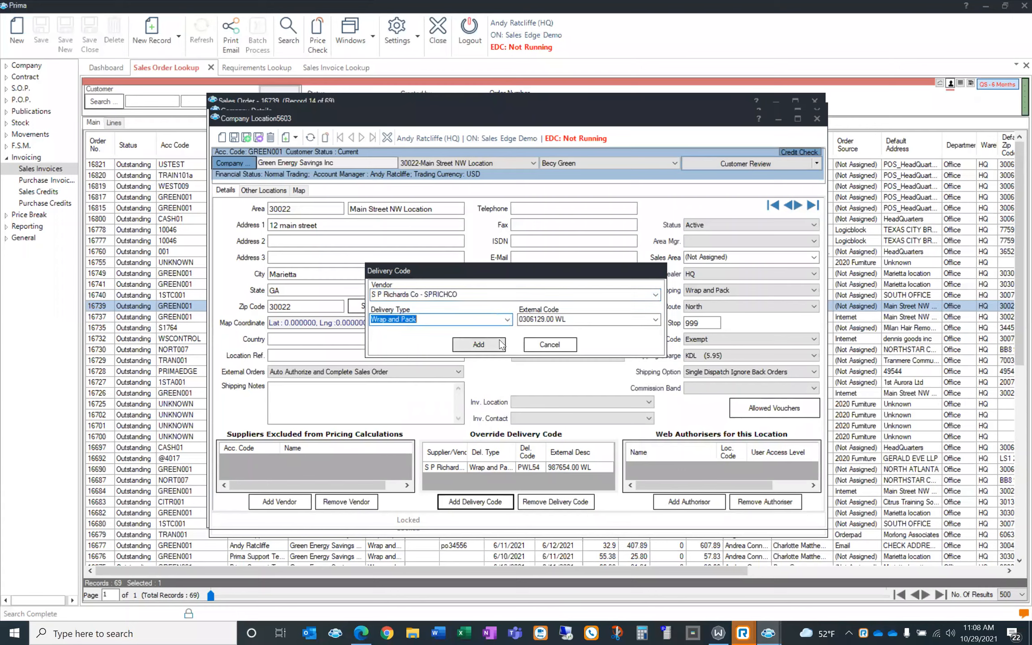
{"action": "left_click", "coordinate": [655, 319]}
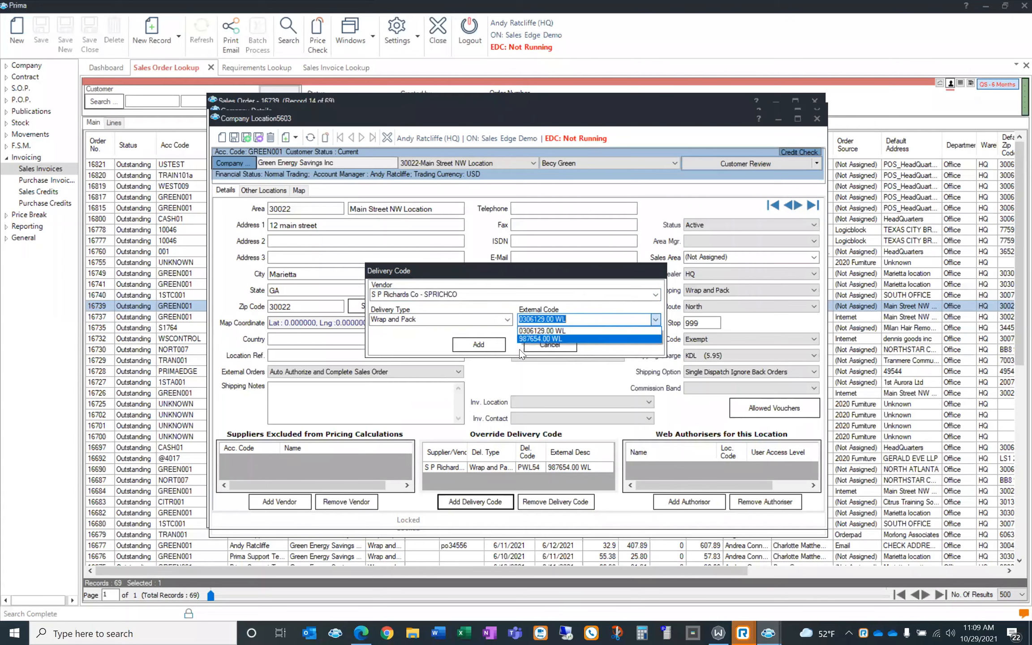
{"action": "left_click", "coordinate": [533, 350]}
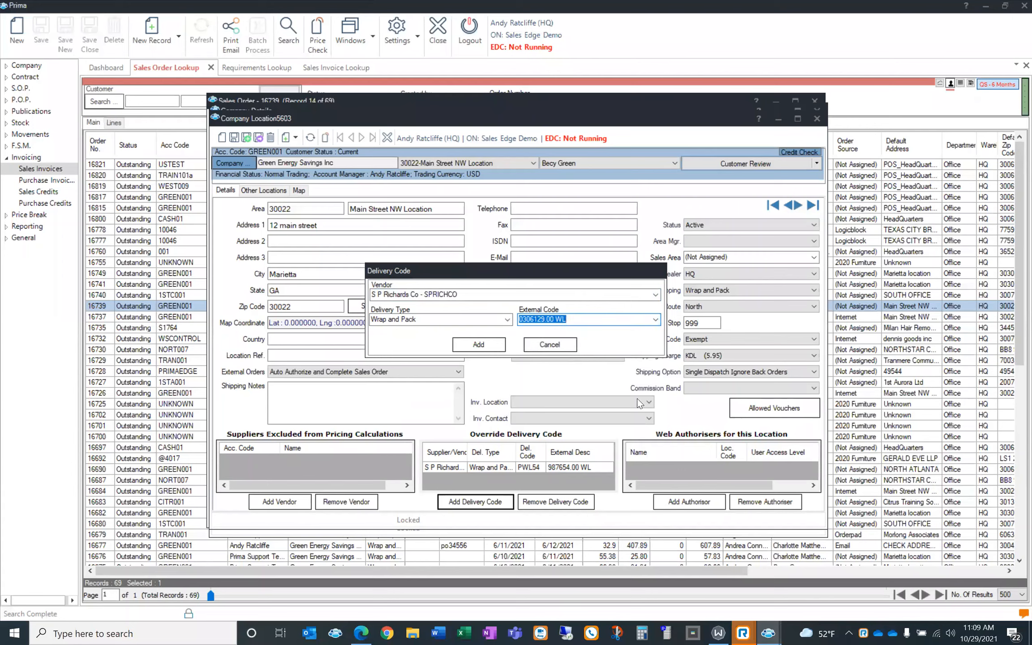
{"action": "left_click", "coordinate": [555, 345]}
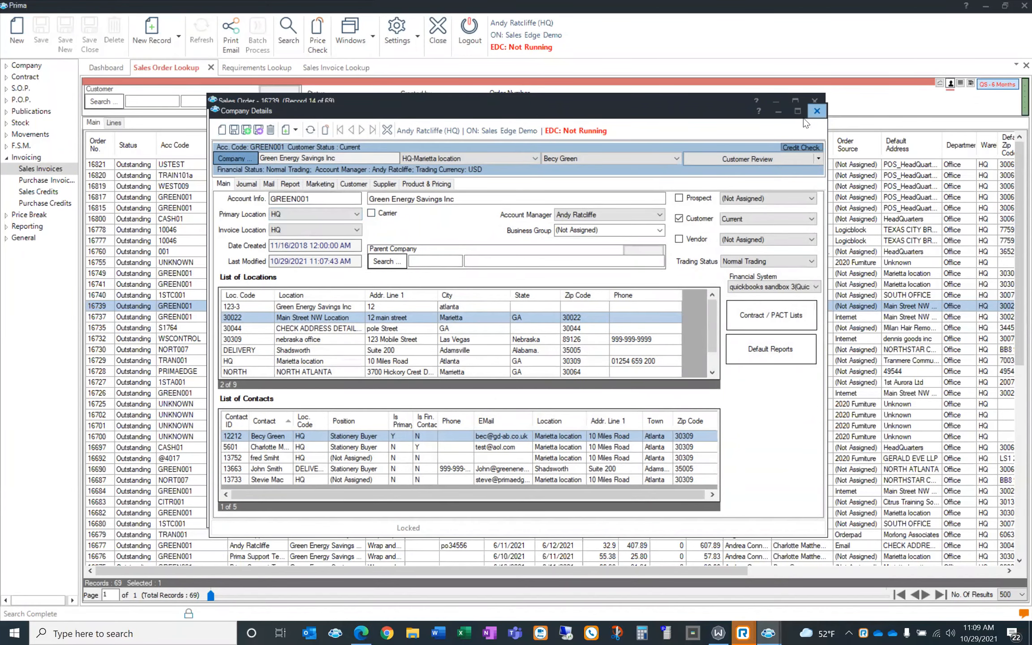
Back on order 16739, choose delivery location 30022 - Main Street NW Location, then save and close
{"action": "left_click", "coordinate": [814, 113]}
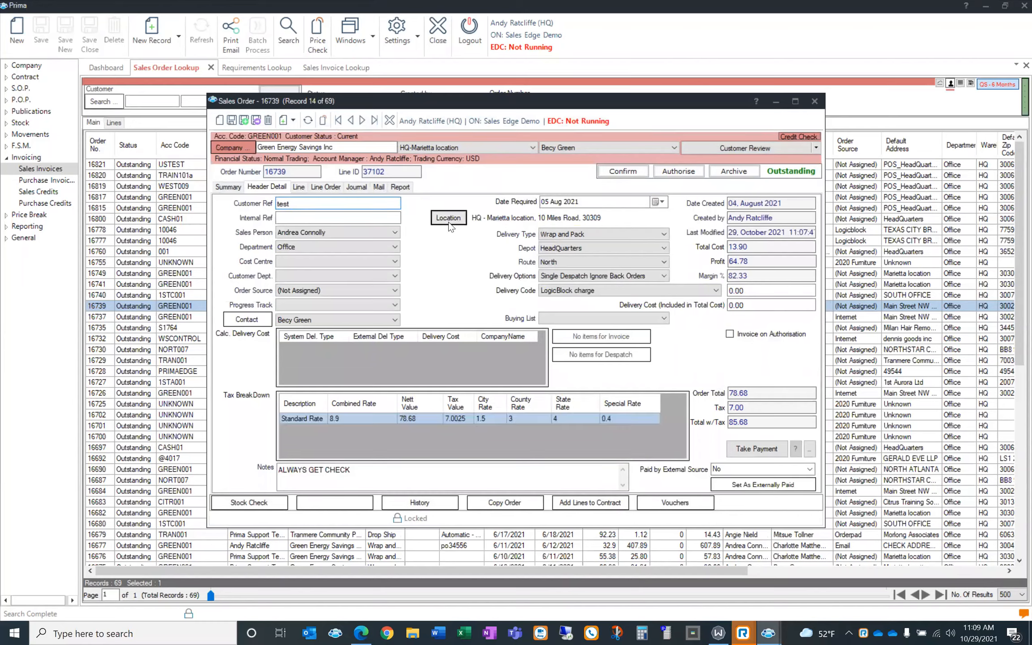
{"action": "left_click", "coordinate": [450, 218]}
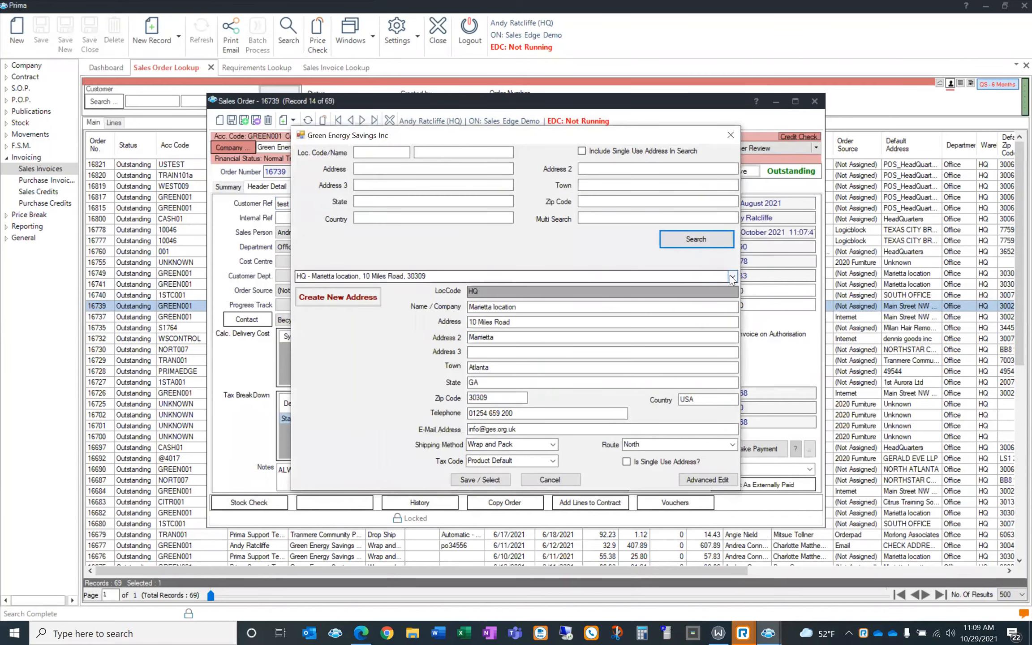
{"action": "left_click", "coordinate": [732, 276]}
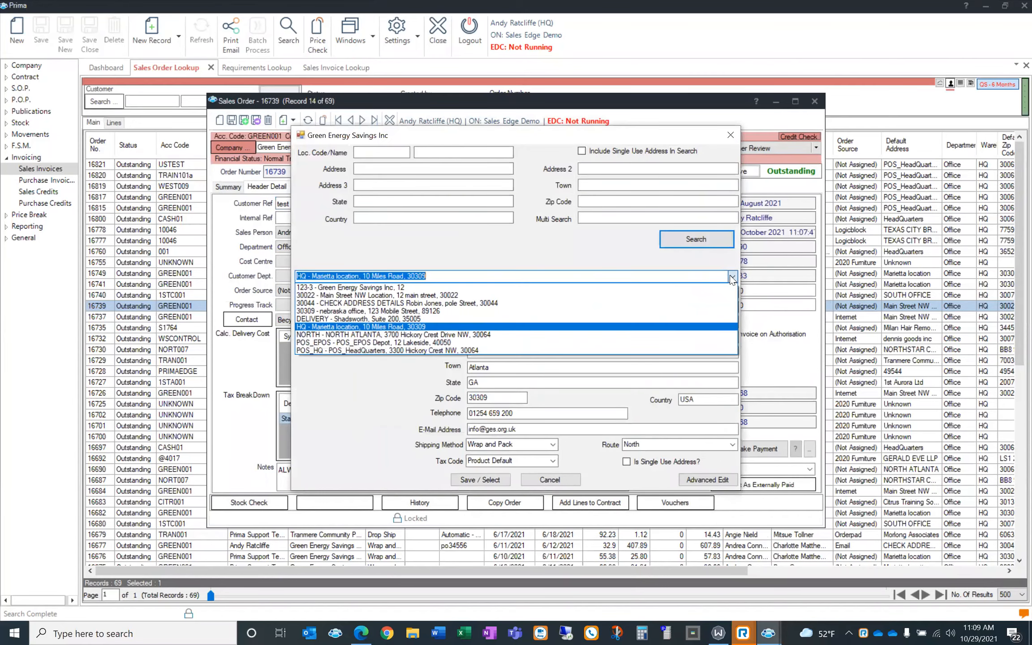
{"action": "left_click", "coordinate": [704, 296]}
{"action": "left_click", "coordinate": [497, 476]}
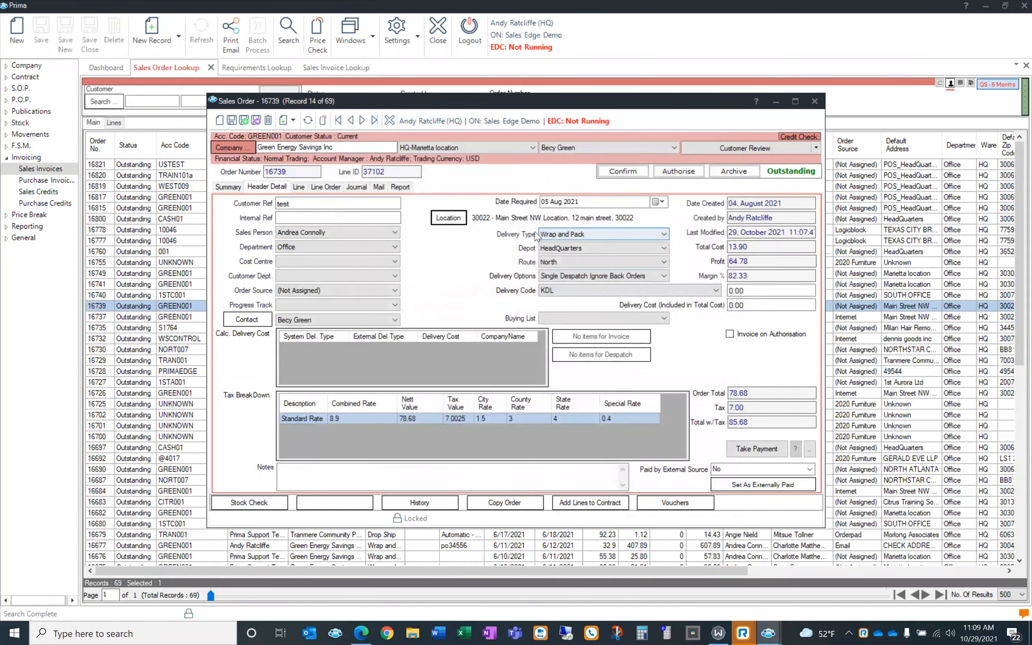
{"action": "left_click", "coordinate": [231, 121]}
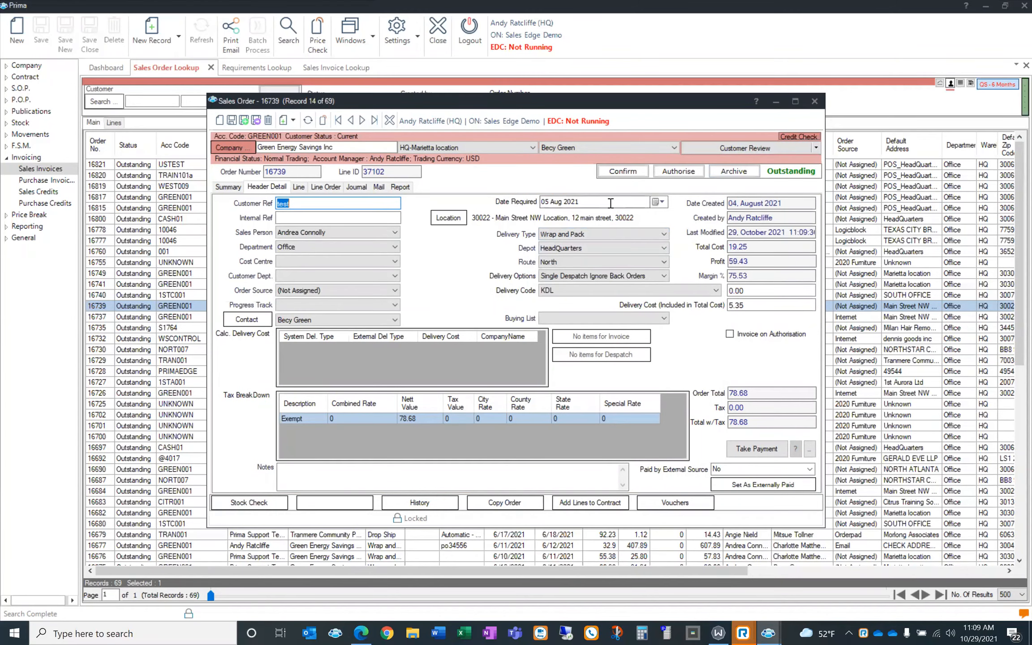
{"action": "left_click", "coordinate": [814, 100]}
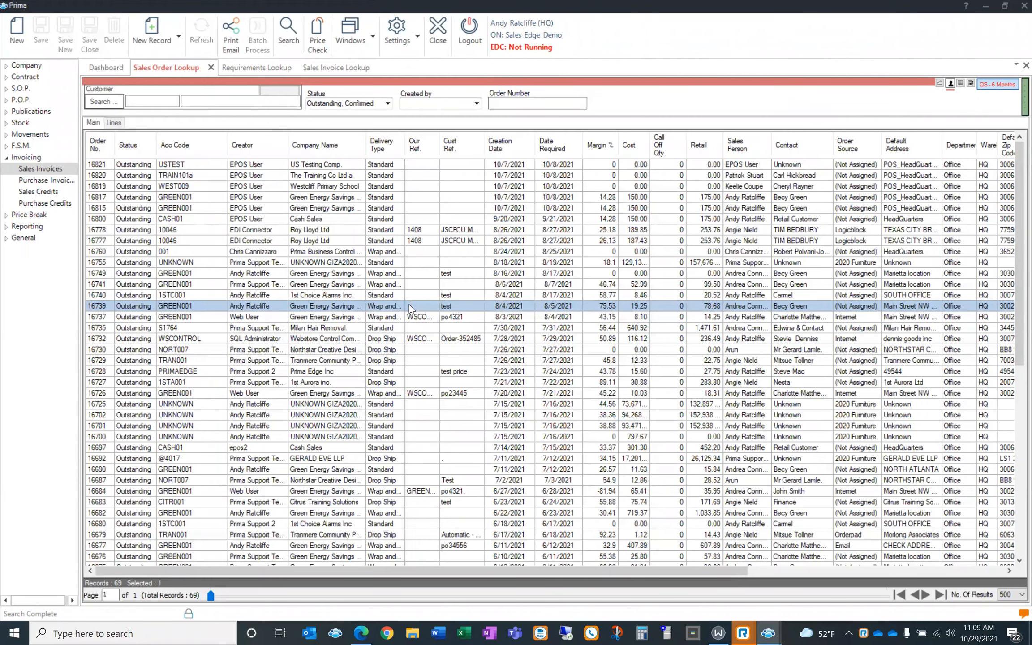
Reopen order 16739 to review the BSN17533 line, then minimise Prima and switch to Database Administration
{"action": "double_click", "coordinate": [409, 304]}
{"action": "double_click", "coordinate": [418, 293]}
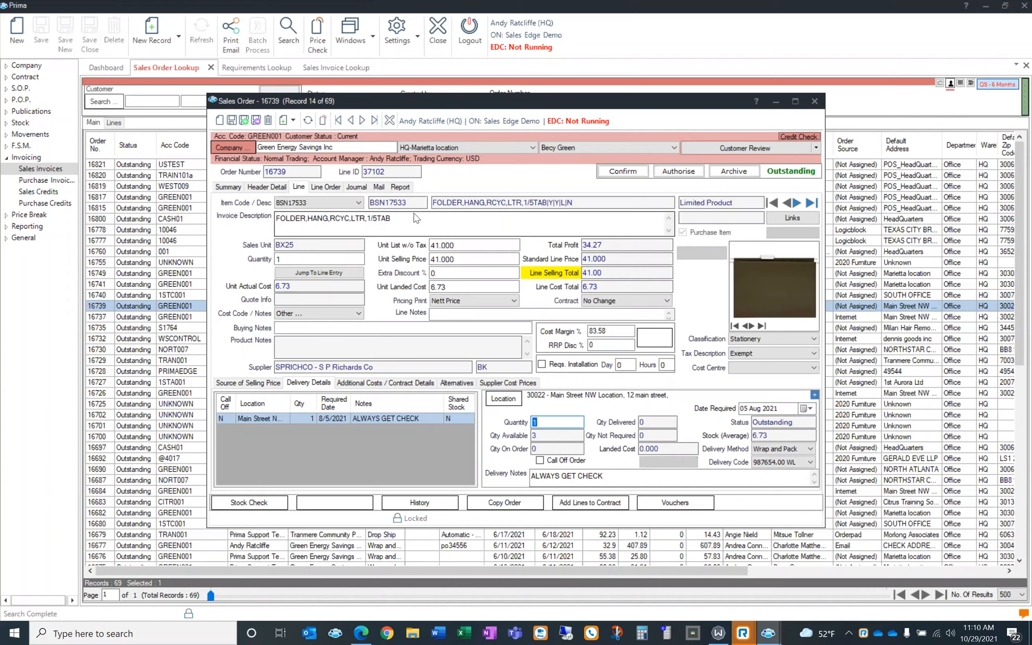
{"action": "left_click", "coordinate": [776, 103]}
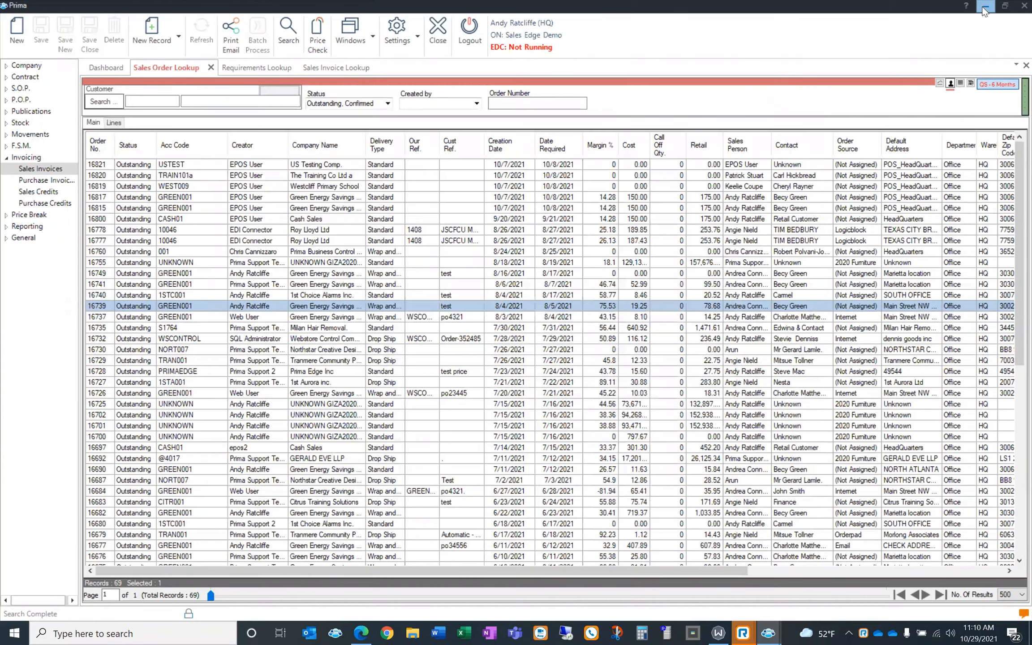
{"action": "left_click", "coordinate": [767, 632]}
{"action": "mouse_move", "coordinate": [768, 632]}
{"action": "left_click", "coordinate": [780, 589]}
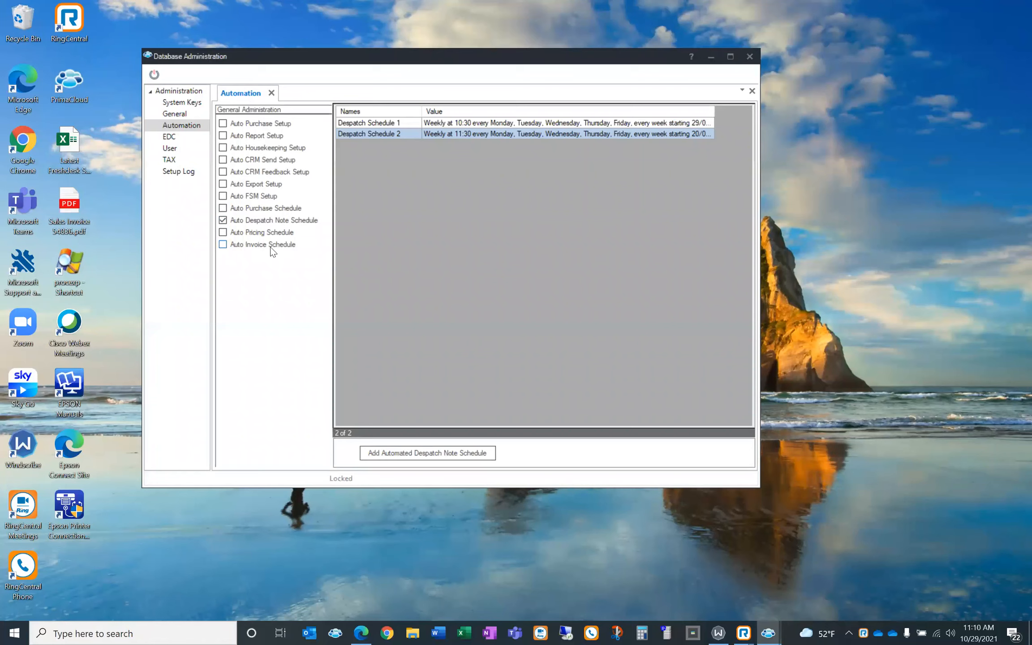
Select Despatch Schedule 1, dismiss the expired-session error and close Database Administration
{"action": "left_click", "coordinate": [411, 123]}
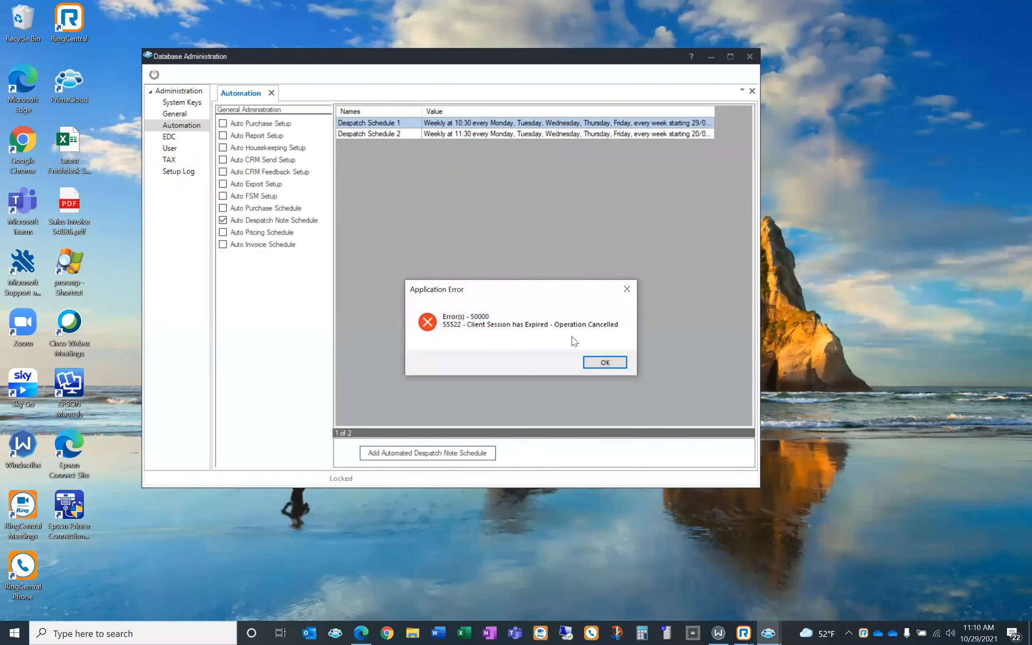
{"action": "left_click", "coordinate": [604, 362]}
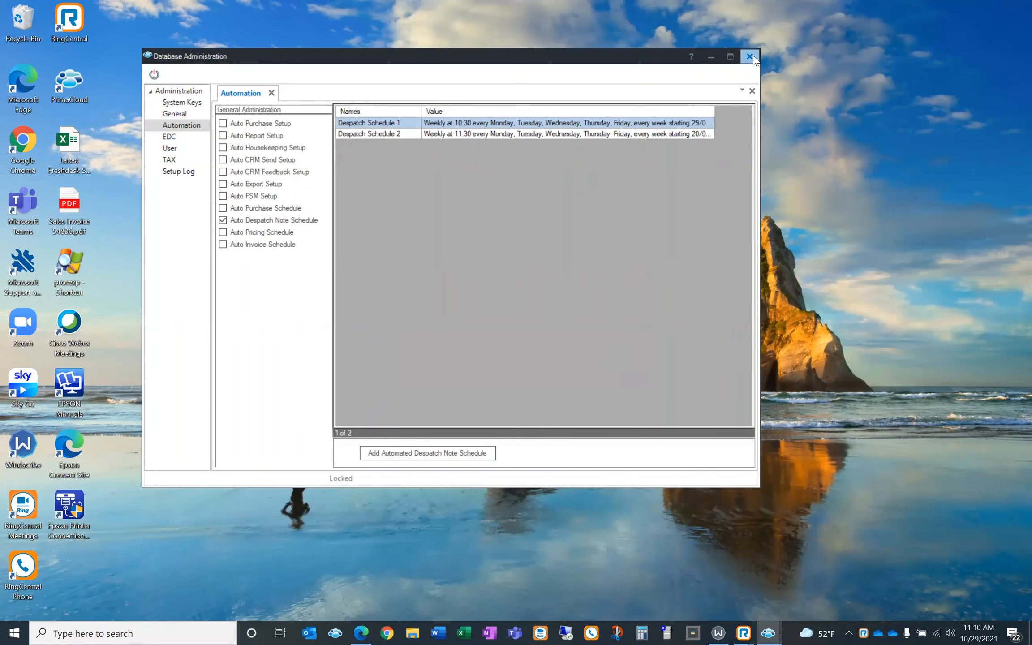
{"action": "left_click", "coordinate": [753, 56]}
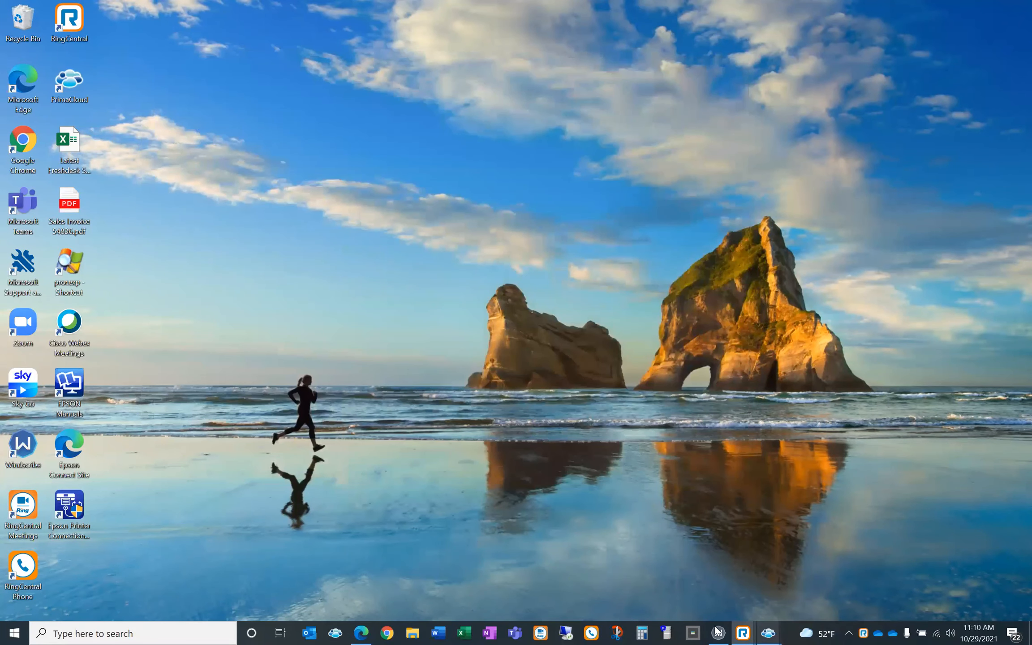
Relaunch PrimaCloud and sign in to the Administration application with the user's name and password
{"action": "left_click", "coordinate": [334, 632]}
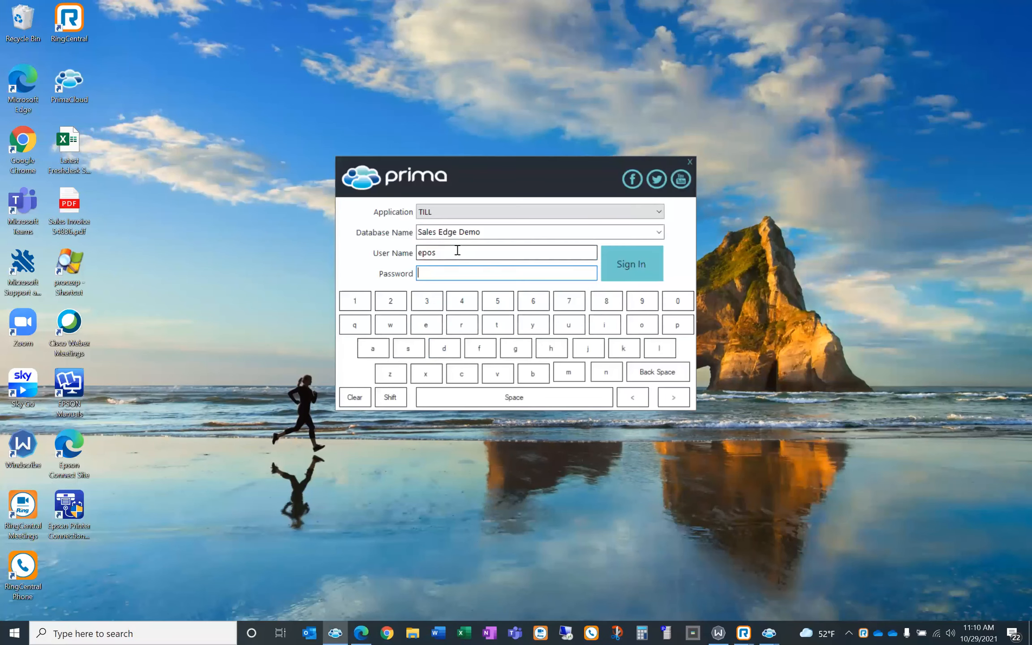
{"action": "left_click", "coordinate": [481, 217]}
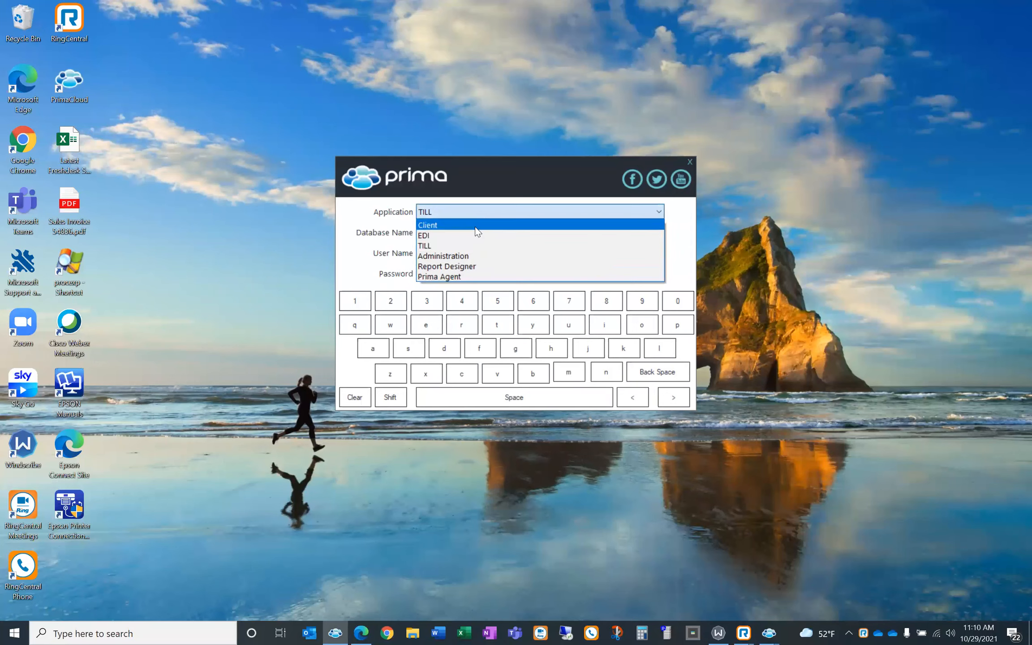
{"action": "left_click", "coordinate": [466, 256]}
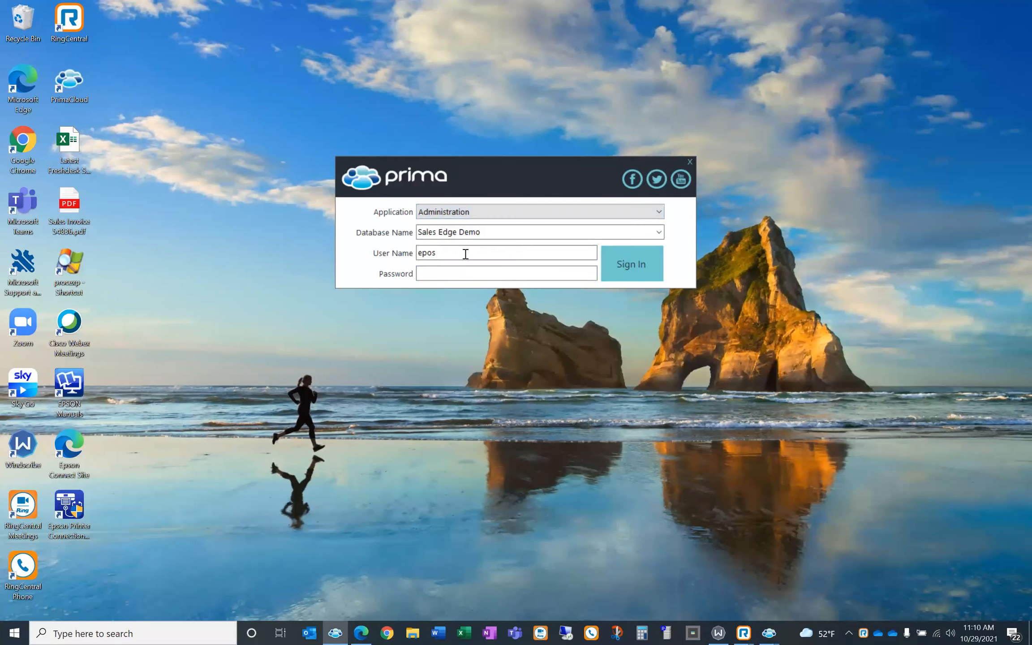
{"action": "left_click_drag", "start_coordinate": [467, 253], "coordinate": [393, 254]}
{"action": "type", "text": "stevem"}
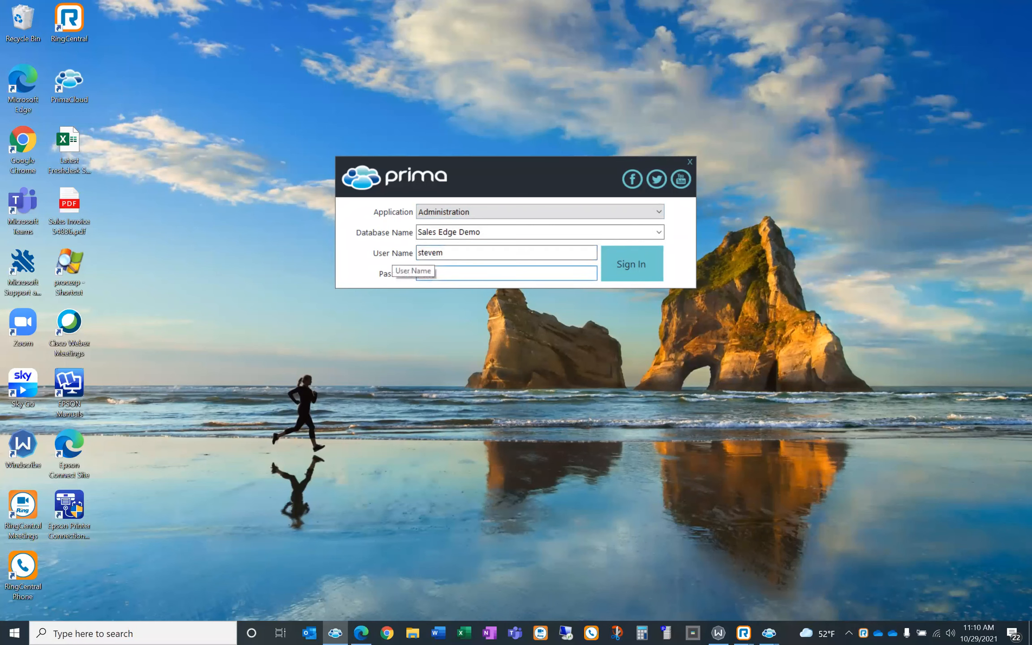
{"action": "type", "text": "***"}
{"action": "key", "text": "Return"}
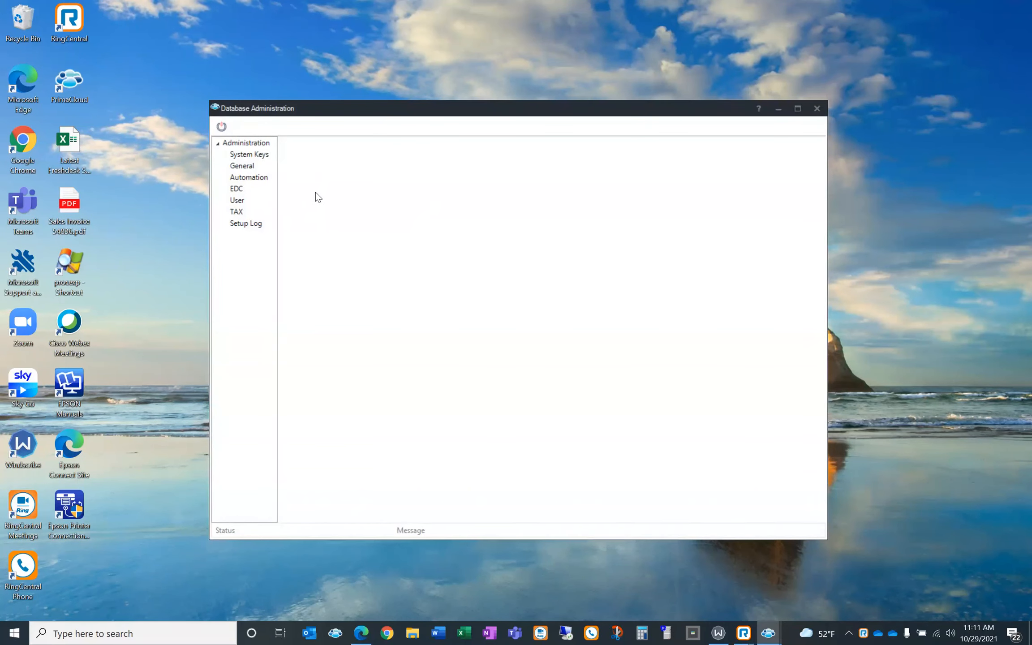
Go to Automation > Auto Despatch Note Schedule and open Despatch Schedule 2 (HQ) for editing
{"action": "left_click", "coordinate": [264, 177]}
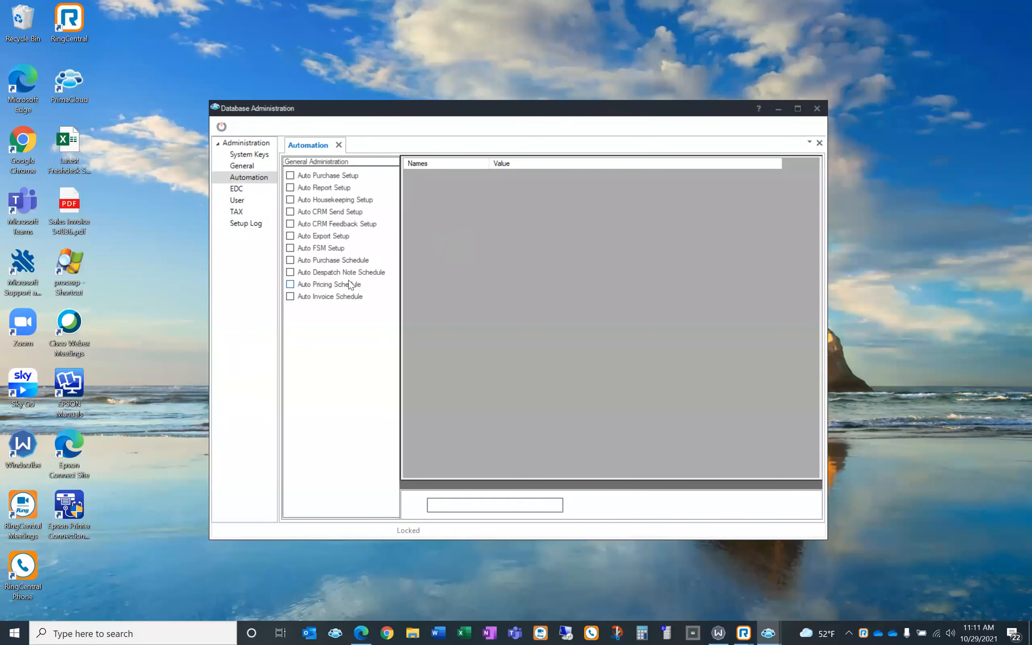
{"action": "left_click", "coordinate": [306, 273]}
{"action": "left_click", "coordinate": [561, 187]}
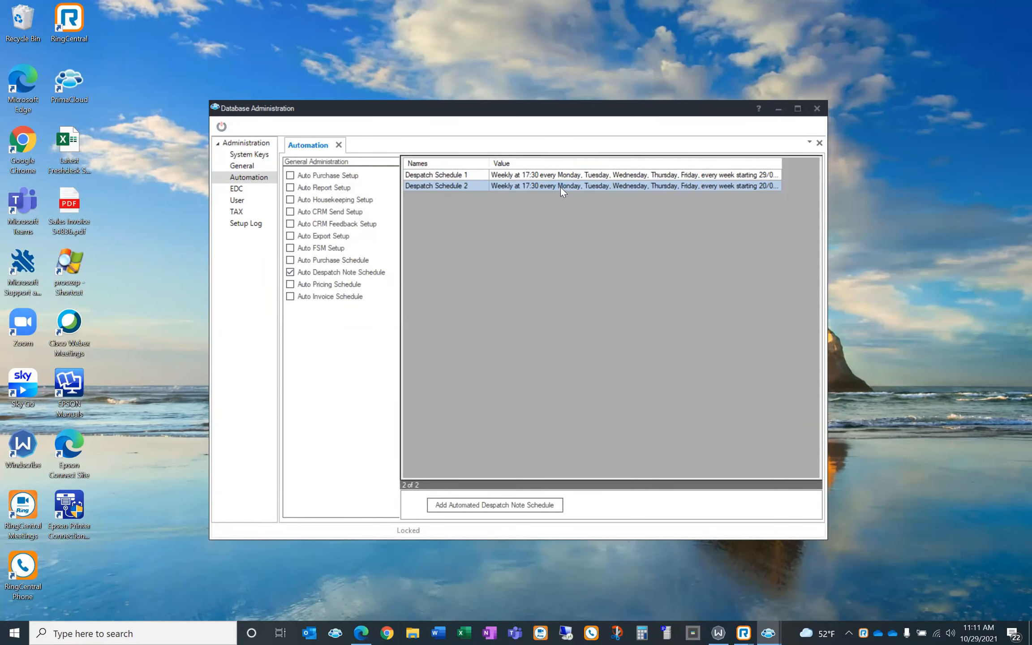
{"action": "double_click", "coordinate": [560, 187]}
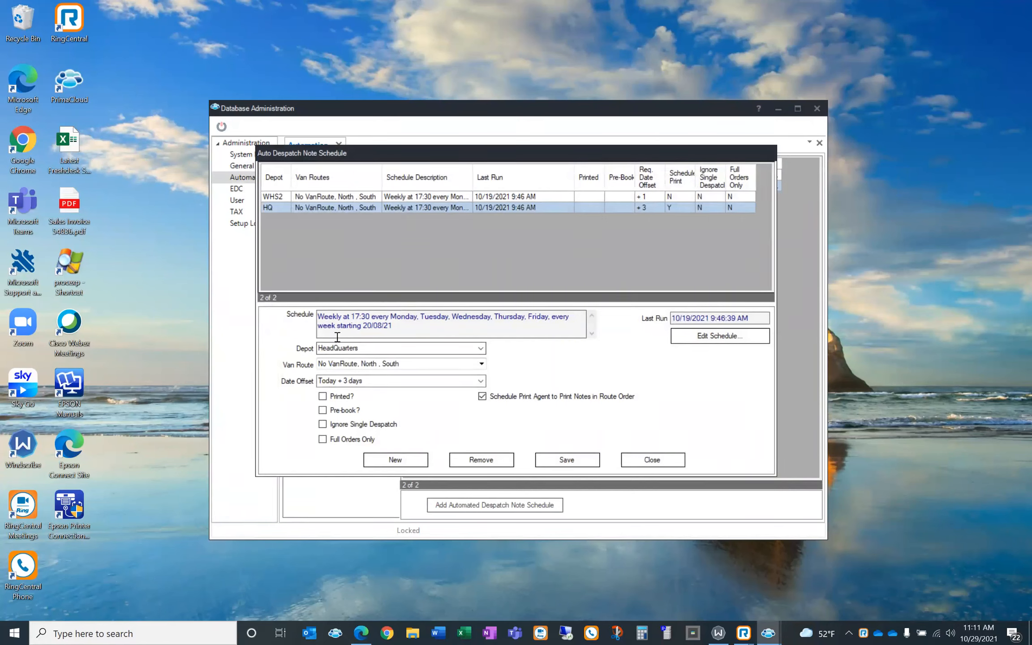
Leave the HQ schedule's van route unchanged, set its date offset to Today + 1 day, and save
{"action": "left_click", "coordinate": [482, 364]}
{"action": "left_click", "coordinate": [482, 364]}
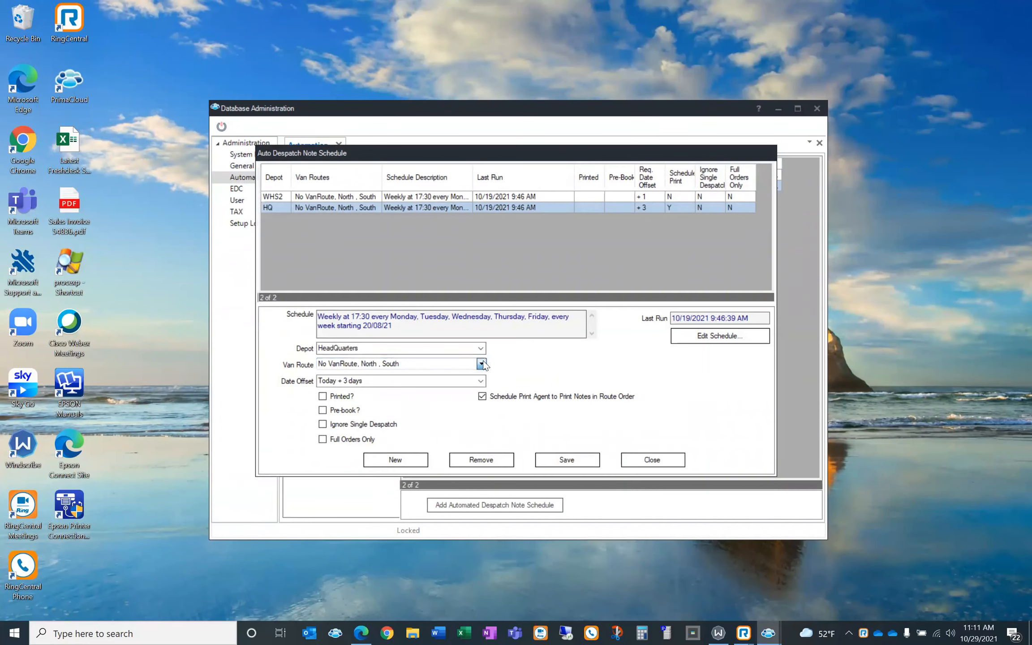
{"action": "left_click", "coordinate": [482, 364]}
{"action": "left_click", "coordinate": [592, 366]}
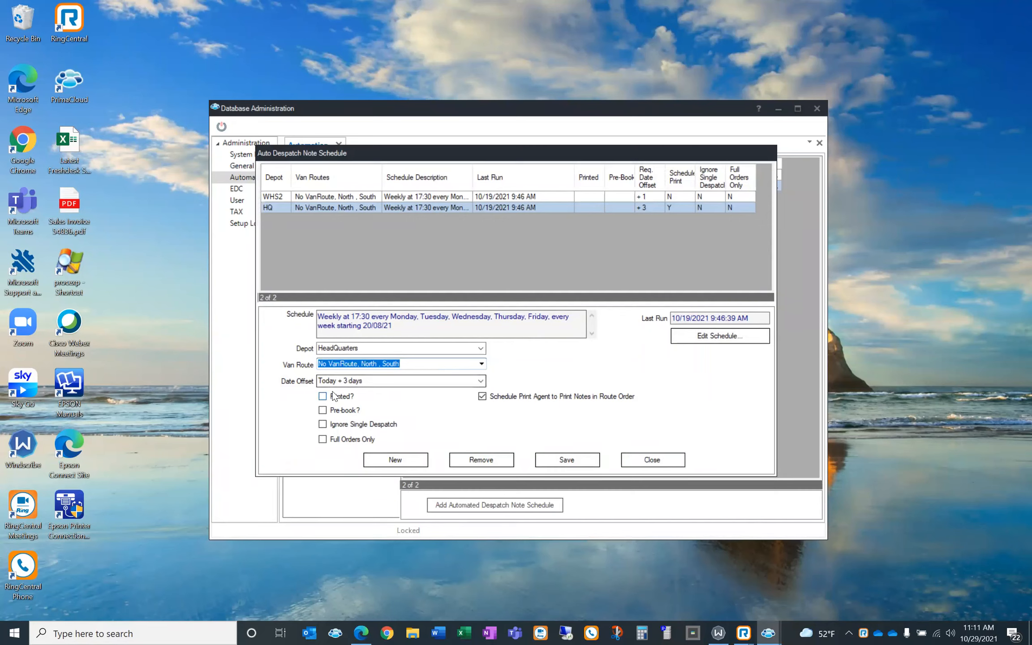
{"action": "left_click", "coordinate": [481, 381]}
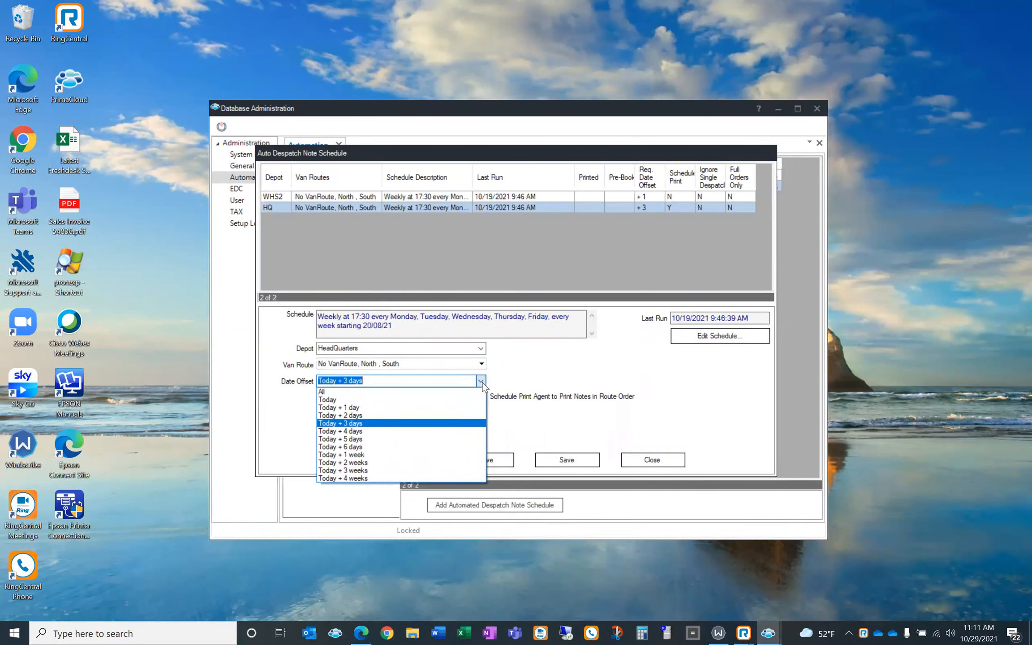
{"action": "left_click", "coordinate": [395, 408]}
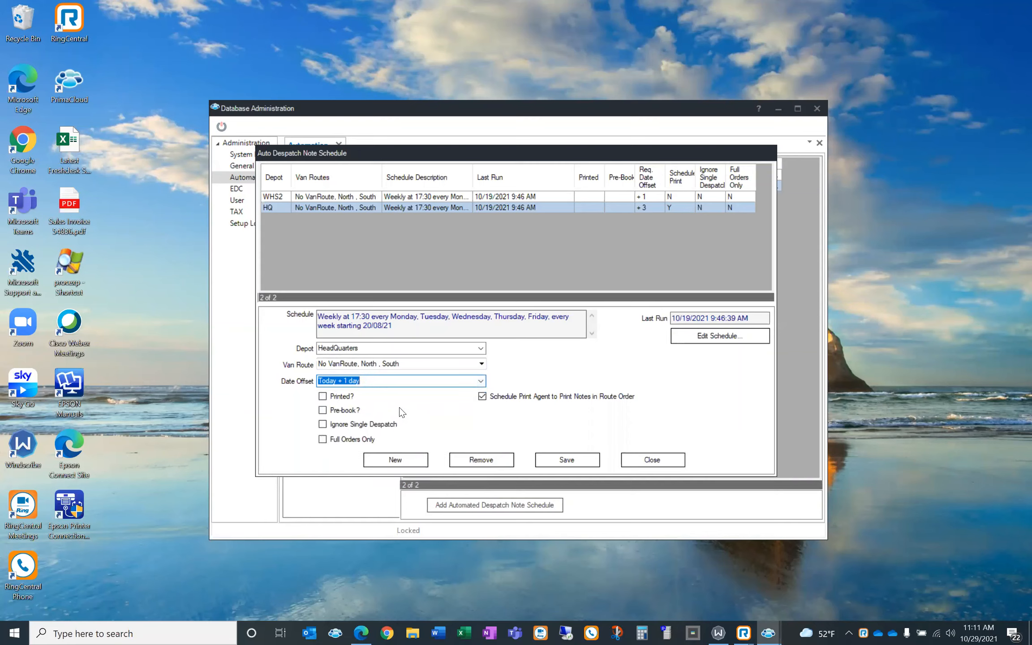
{"action": "left_click", "coordinate": [580, 465]}
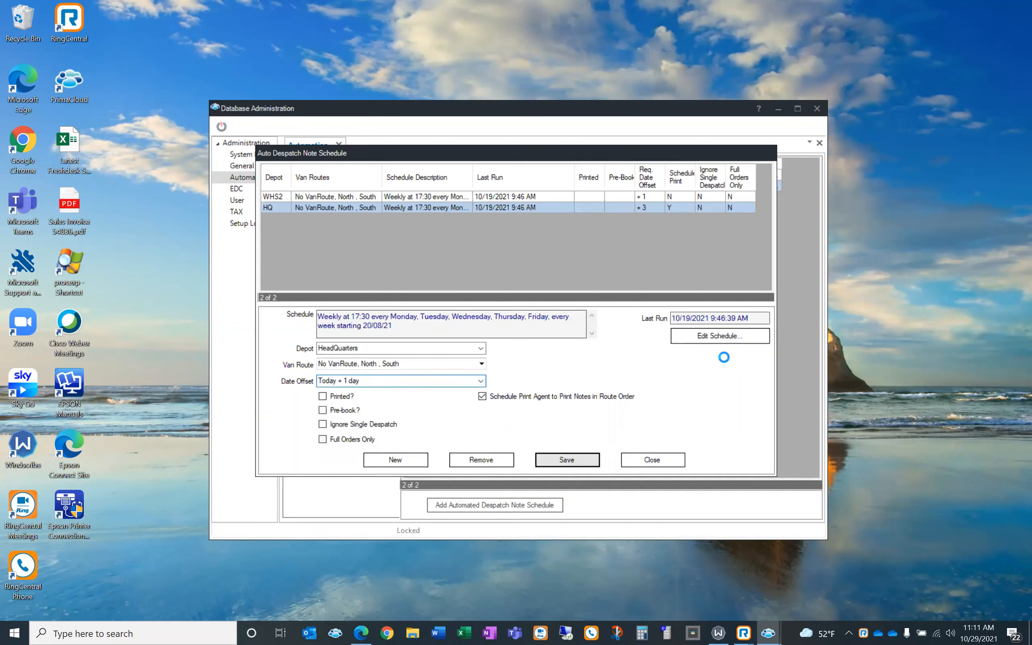
Review the 17:30 weekday timing, save the weekly schedule and close the Auto Despatch Note Schedule window
{"action": "left_click", "coordinate": [706, 338]}
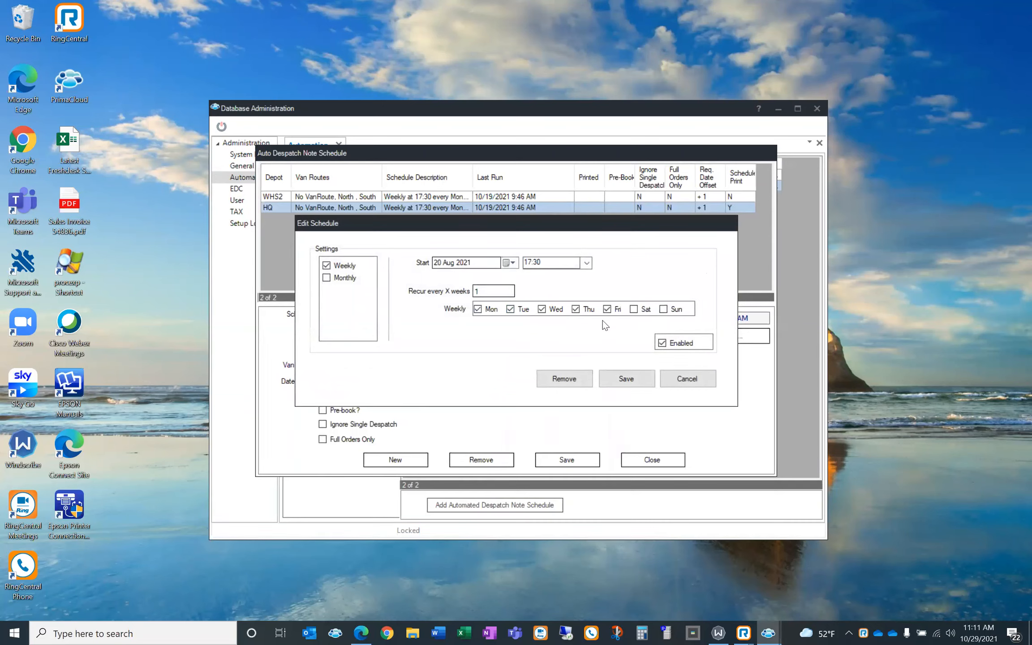
{"action": "left_click", "coordinate": [543, 265]}
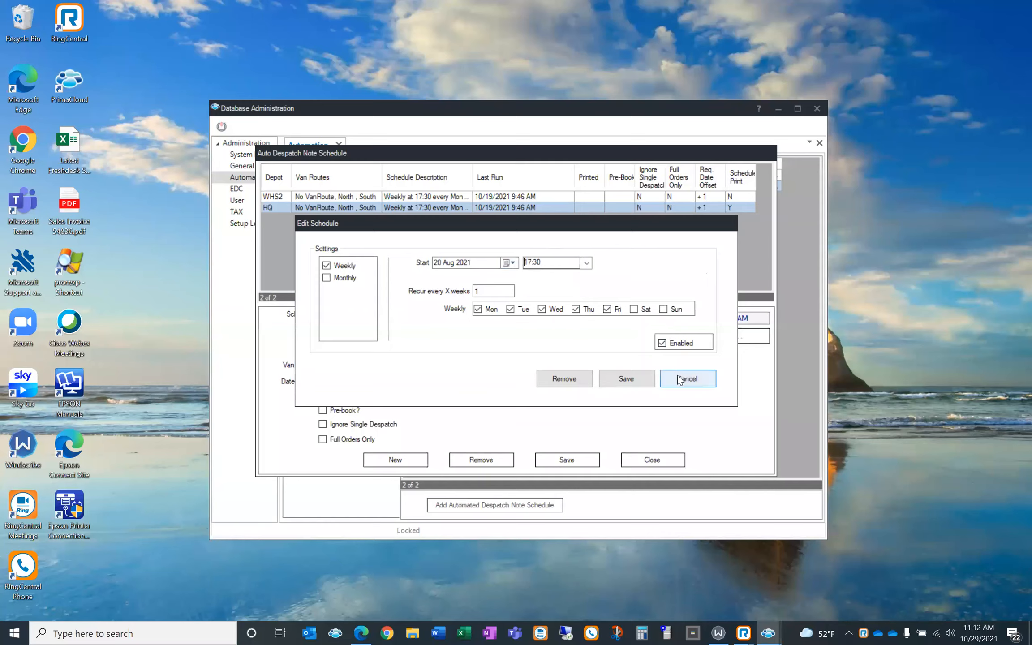
{"action": "left_click", "coordinate": [645, 380]}
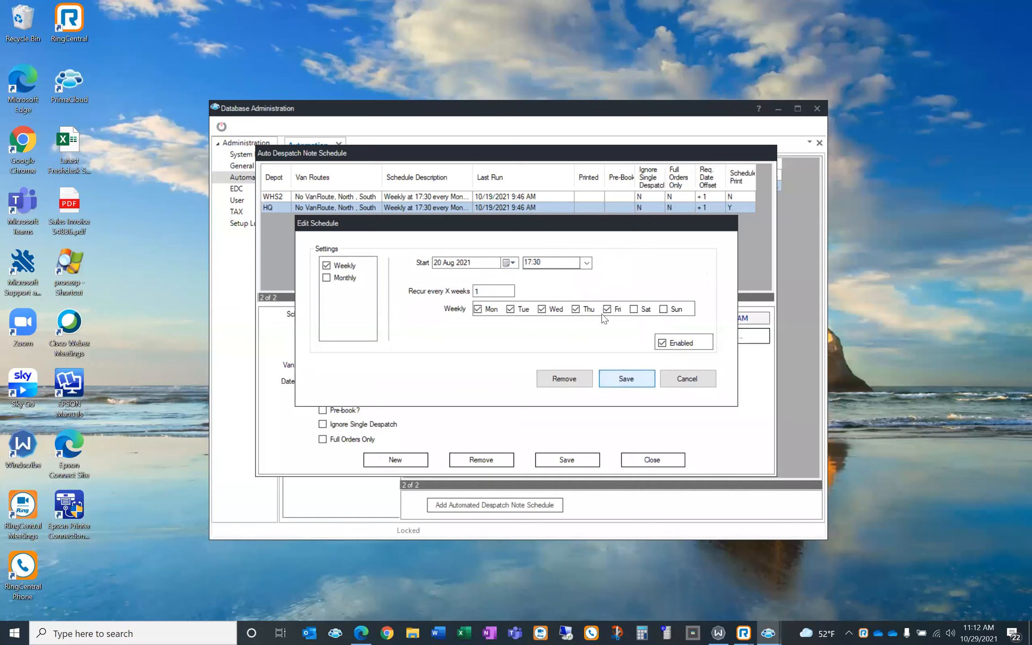
{"action": "left_click", "coordinate": [650, 457]}
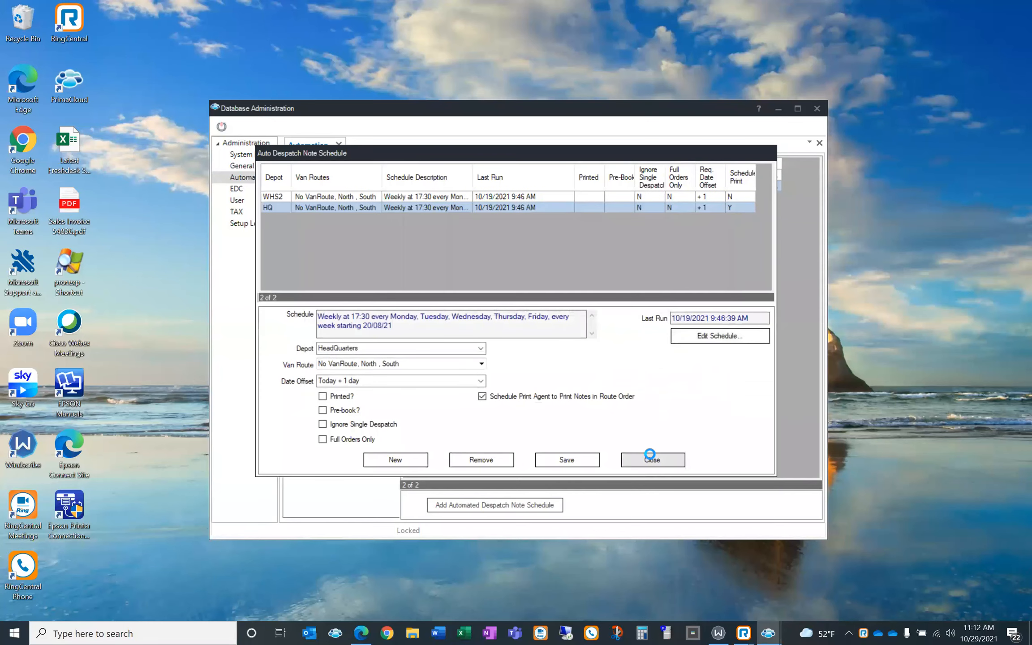
From the main Prima window, open the Movements > Despatch Goods Out lookup and its Avail. Lines window
{"action": "mouse_move", "coordinate": [768, 631]}
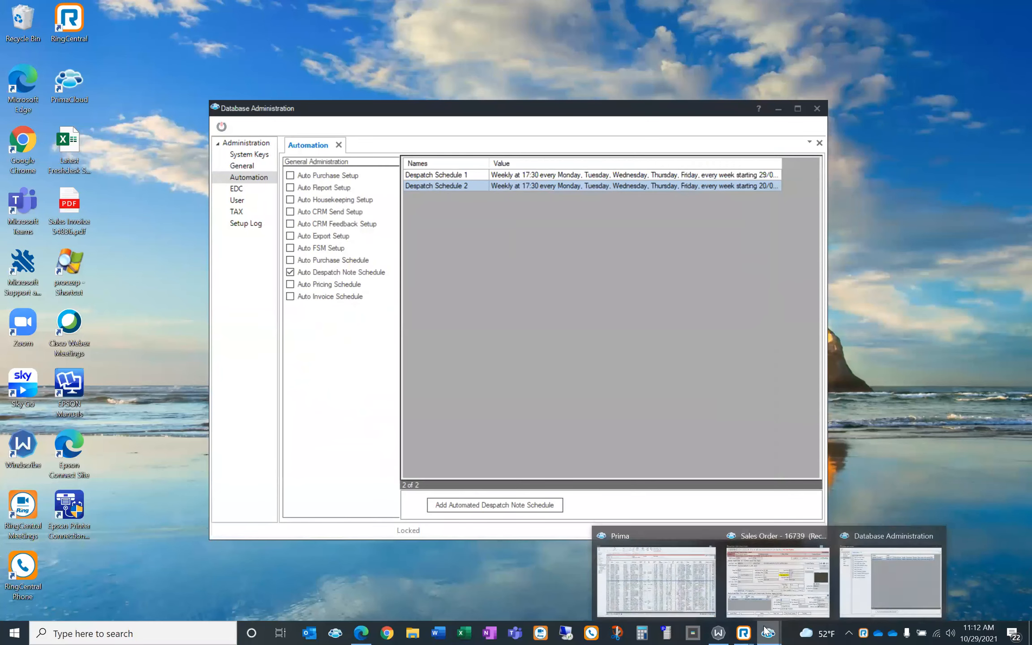
{"action": "left_click", "coordinate": [662, 580]}
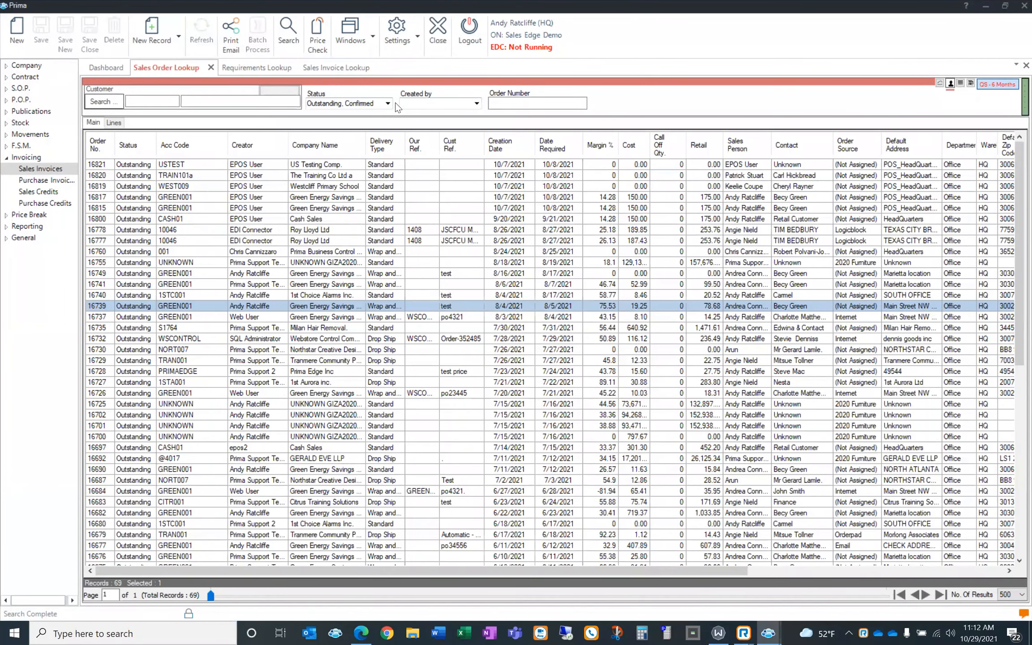
{"action": "left_click", "coordinate": [31, 135]}
{"action": "left_click", "coordinate": [36, 157]}
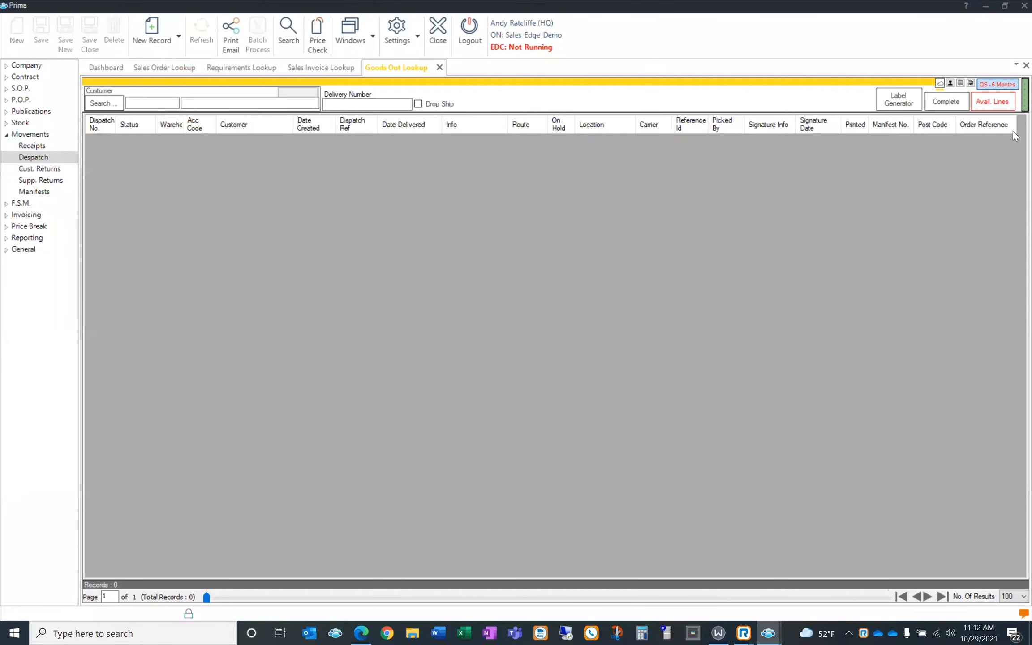
{"action": "left_click", "coordinate": [995, 107]}
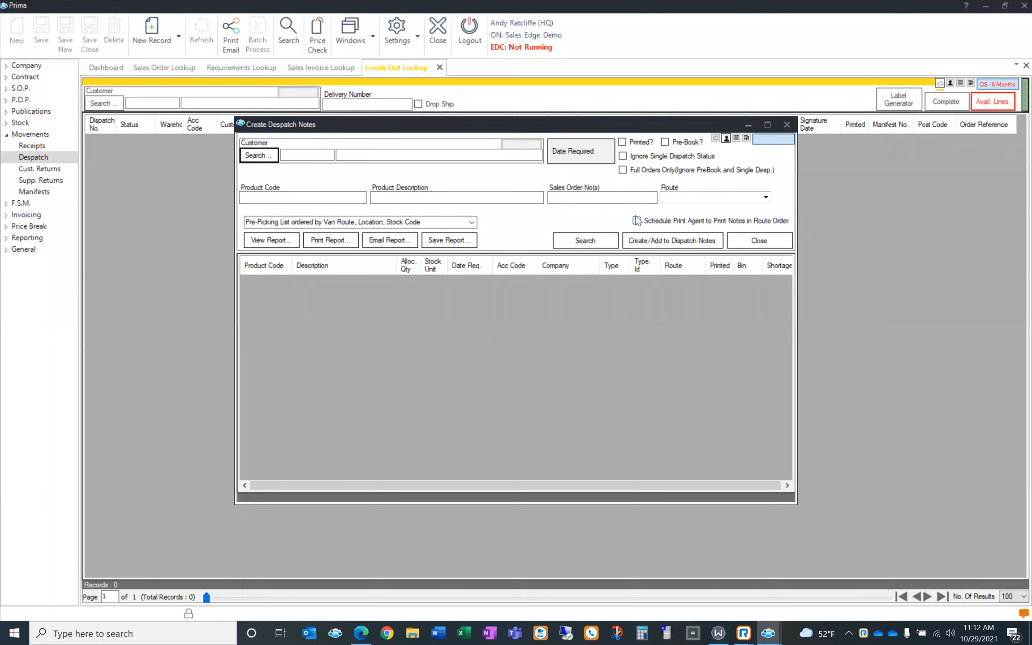
Search the 7 available despatch lines, browse the van routes without choosing, then close Create Despatch Notes
{"action": "left_click", "coordinate": [567, 241]}
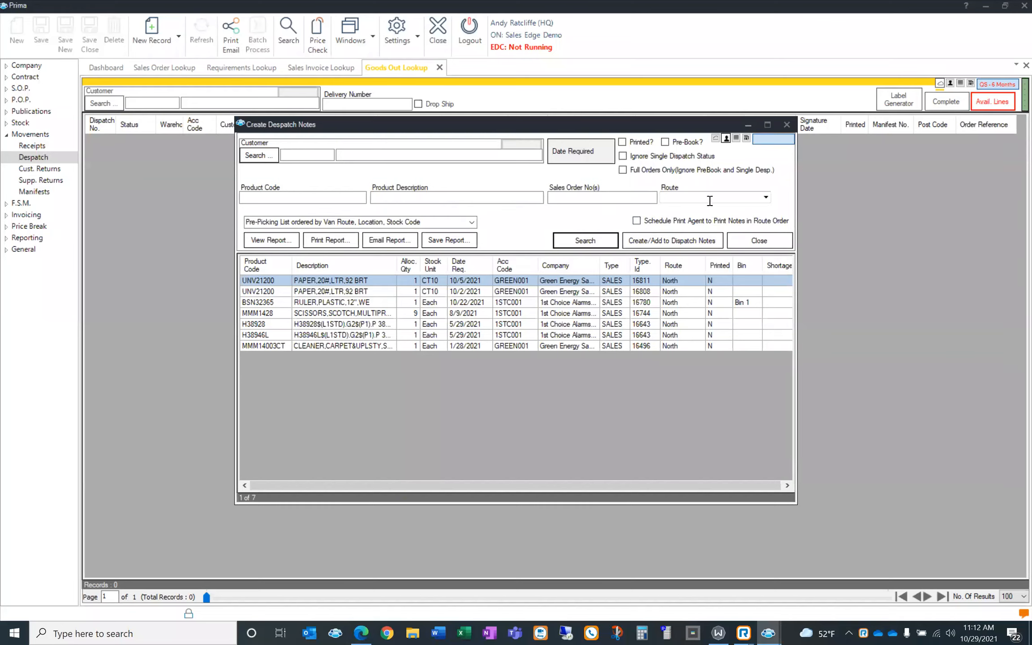
{"action": "left_click", "coordinate": [765, 198]}
{"action": "left_click", "coordinate": [765, 198]}
{"action": "left_click", "coordinate": [765, 198]}
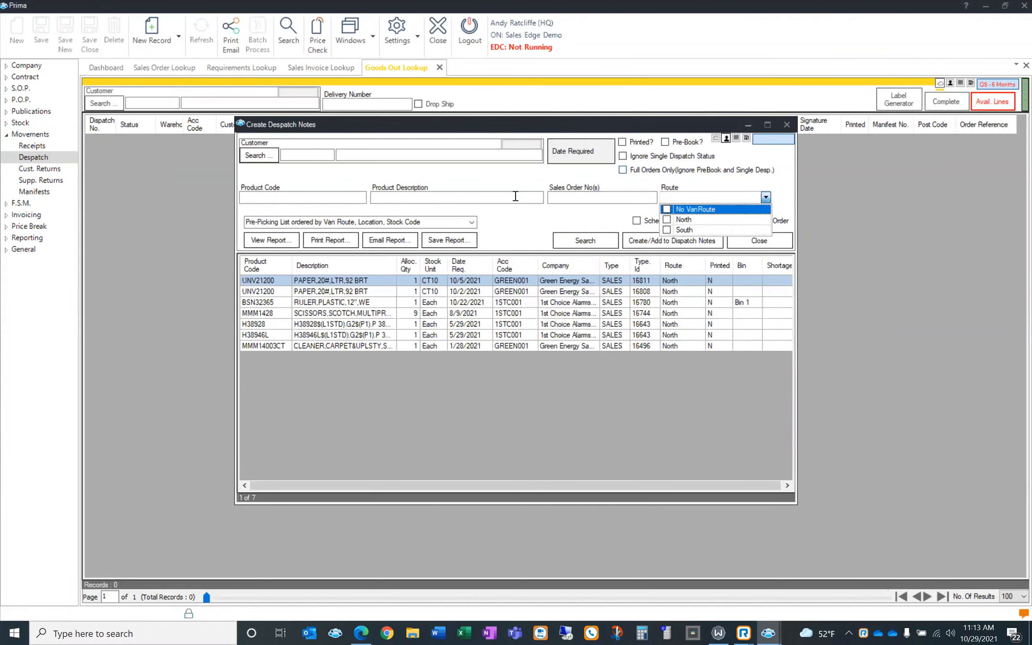
{"action": "left_click", "coordinate": [476, 177]}
{"action": "left_click", "coordinate": [740, 240]}
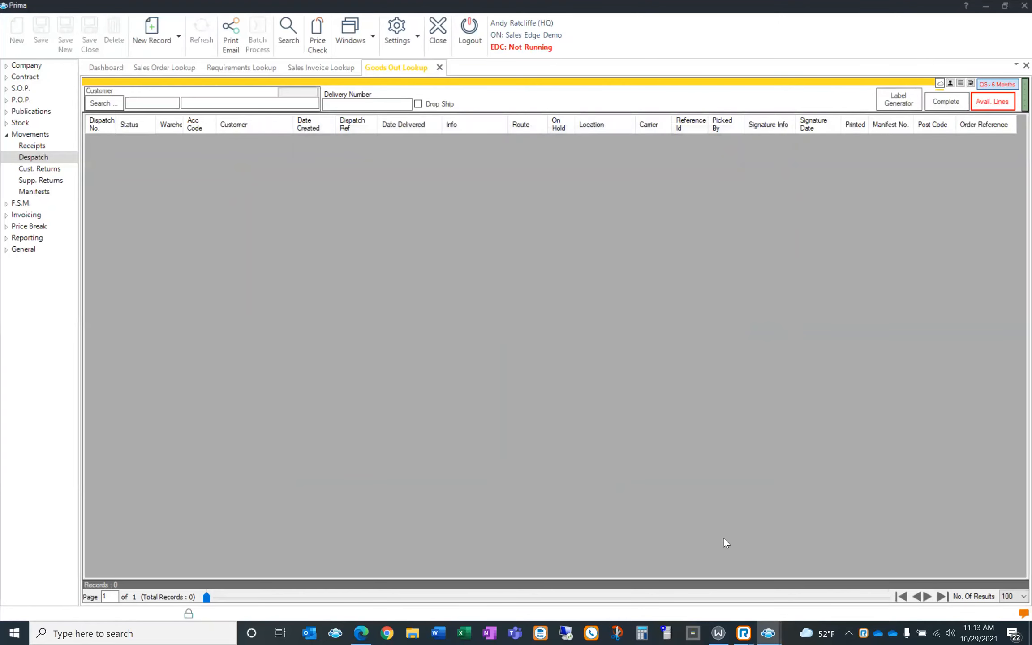
{"action": "mouse_move", "coordinate": [768, 633]}
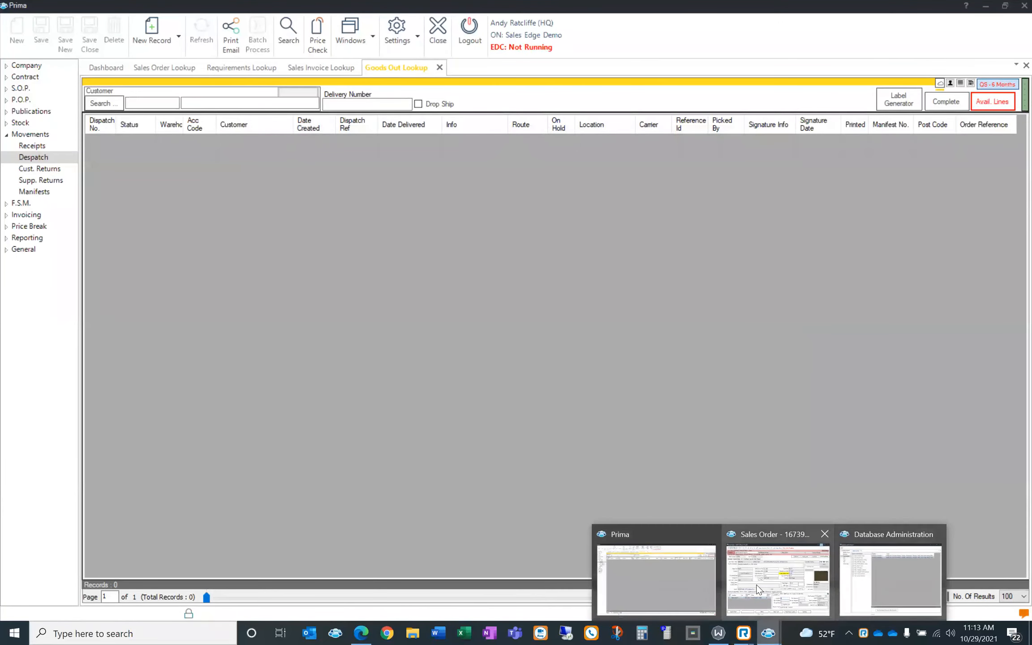
In Database Administration, enable Auto Invoice Schedule and open Invoice Schedule 1 for editing
{"action": "left_click", "coordinate": [875, 579]}
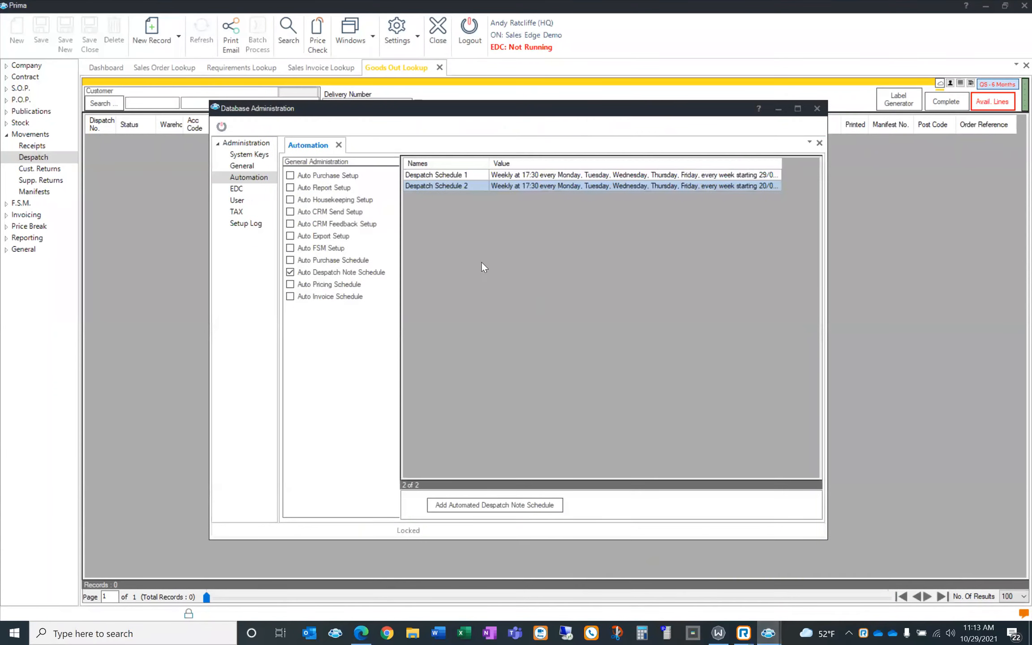
{"action": "left_click", "coordinate": [319, 296]}
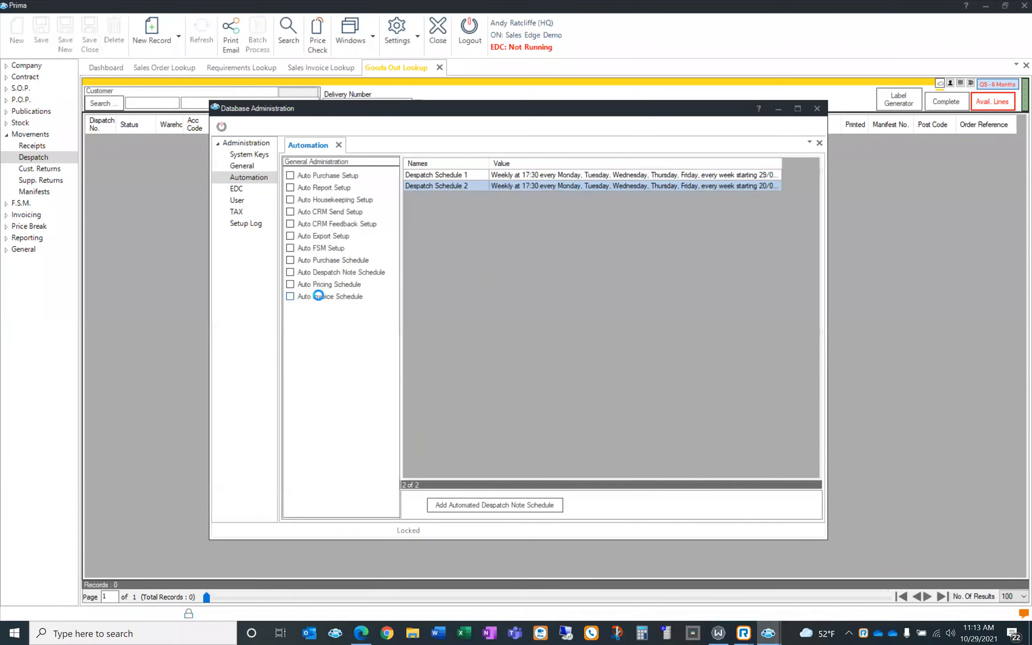
{"action": "double_click", "coordinate": [535, 175]}
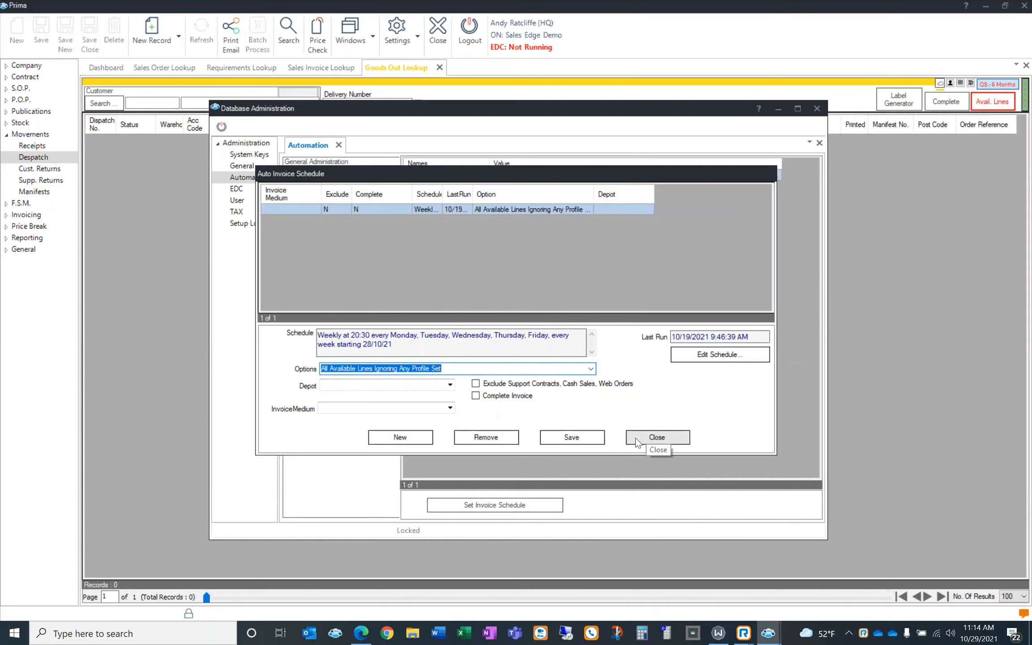
Set the invoicing option to By Company Profile (Outstanding Despatch Status)
{"action": "left_click", "coordinate": [596, 371]}
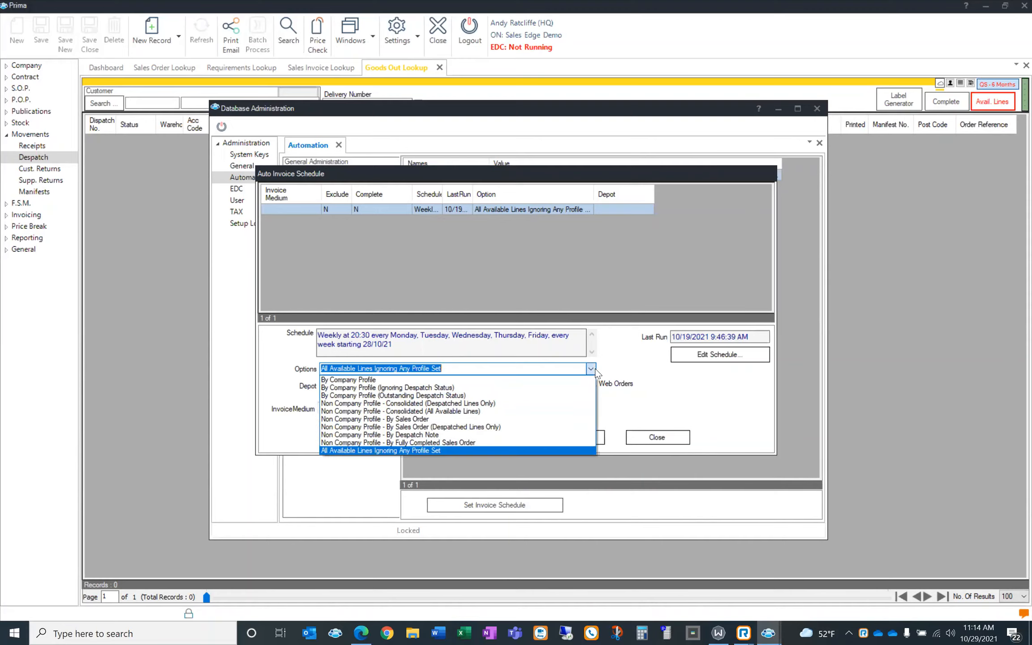
{"action": "left_click", "coordinate": [497, 379]}
{"action": "left_click", "coordinate": [590, 369]}
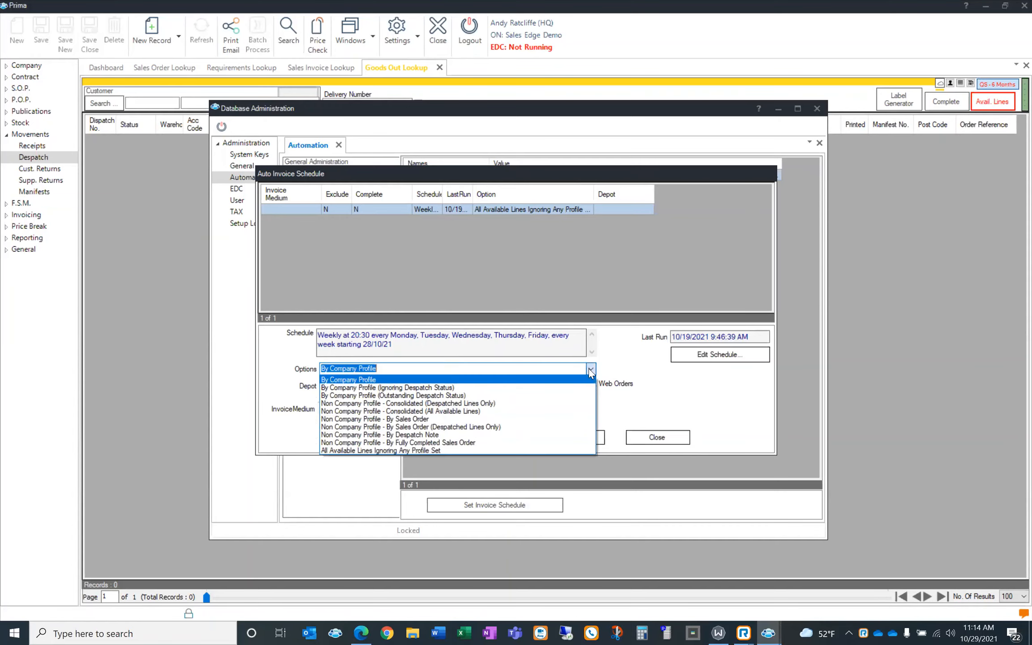
{"action": "left_click", "coordinate": [549, 395]}
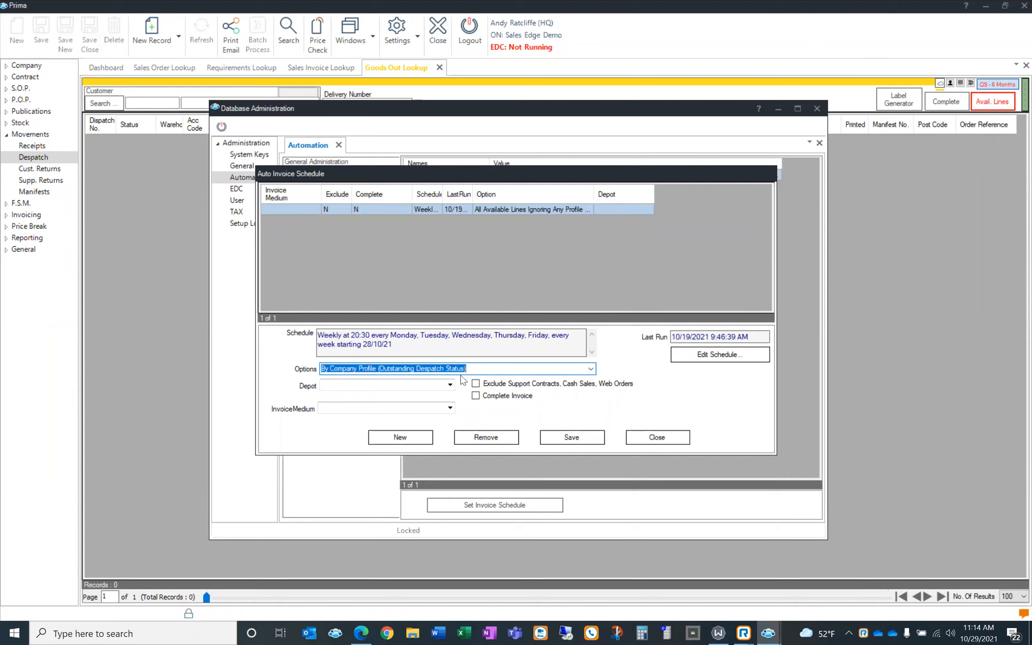
Check the Depot and InvoiceMedium lists without changing them, then save the invoice schedule
{"action": "left_click", "coordinate": [450, 385]}
{"action": "left_click", "coordinate": [450, 385]}
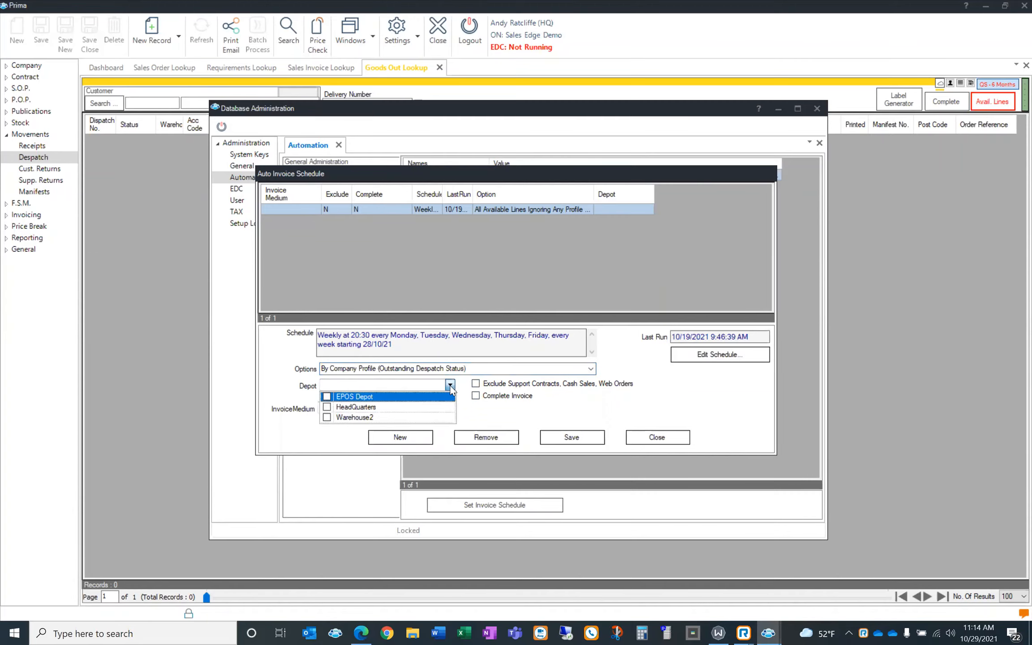
{"action": "left_click", "coordinate": [449, 385]}
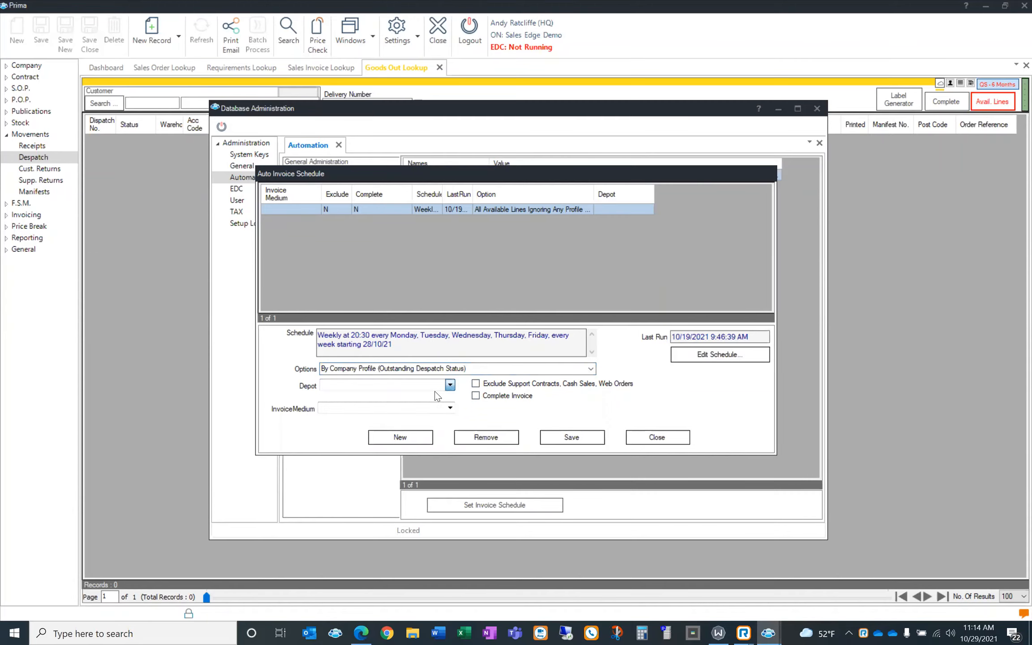
{"action": "left_click", "coordinate": [282, 387]}
{"action": "left_click", "coordinate": [451, 412]}
{"action": "left_click", "coordinate": [451, 412]}
{"action": "left_click", "coordinate": [581, 440]}
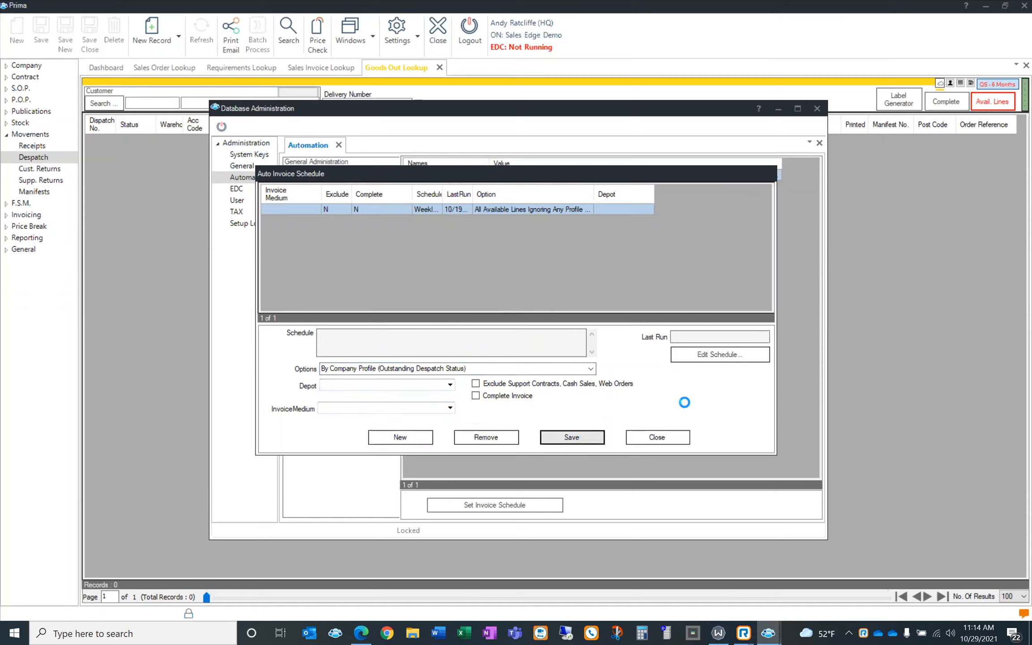
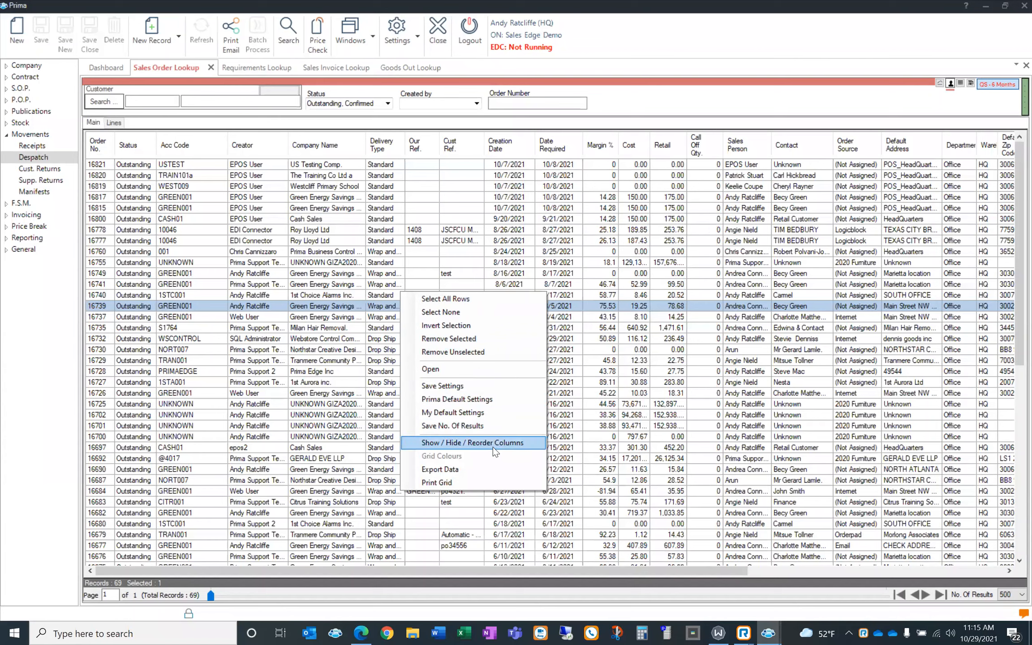
Hide the Notes and Commission columns in the sales order grid
{"action": "left_click", "coordinate": [493, 444]}
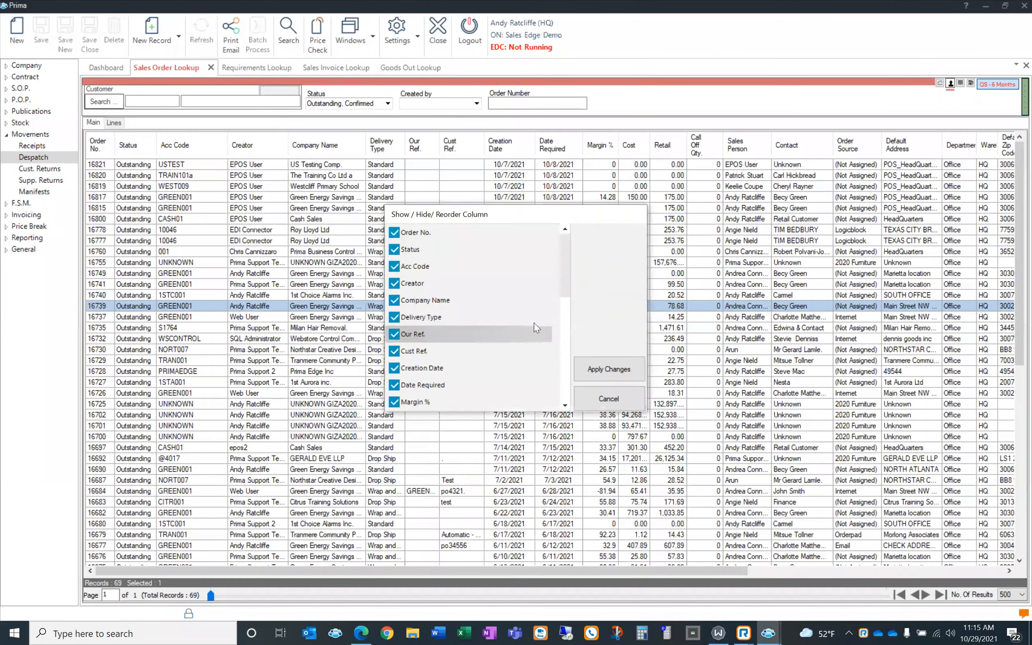
{"action": "left_click_drag", "start_coordinate": [563, 274], "coordinate": [563, 384]}
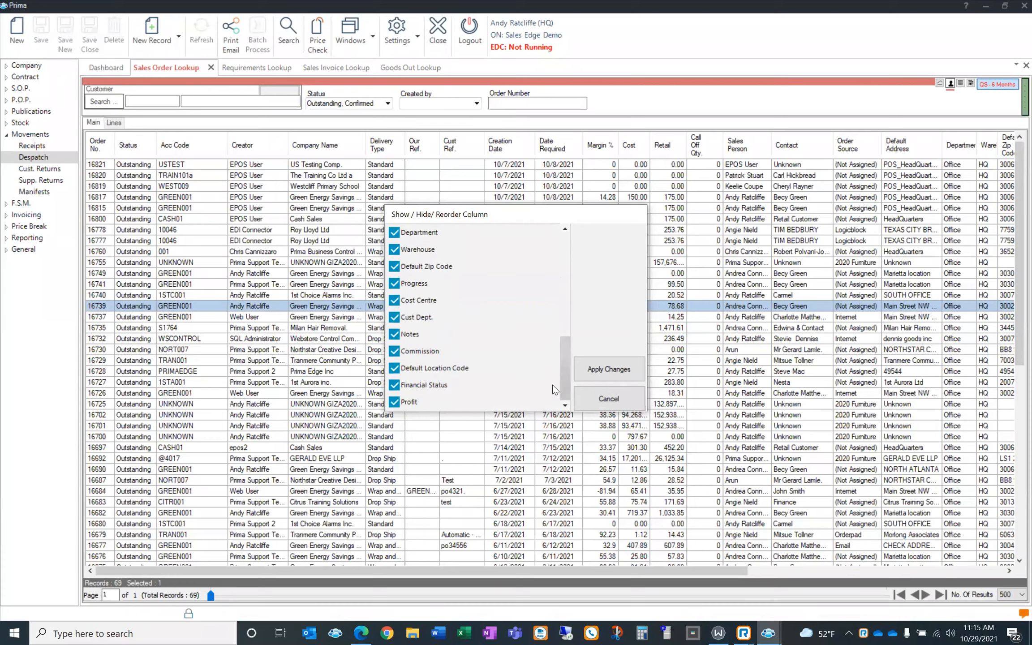
{"action": "left_click", "coordinate": [395, 352]}
{"action": "left_click", "coordinate": [395, 335]}
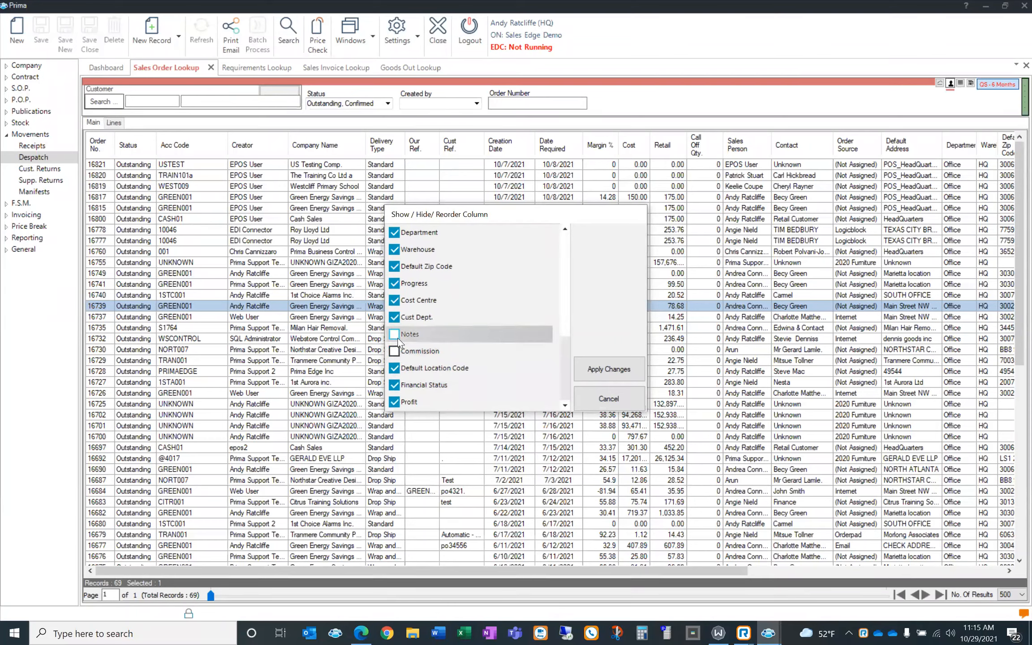
{"action": "left_click", "coordinate": [594, 370]}
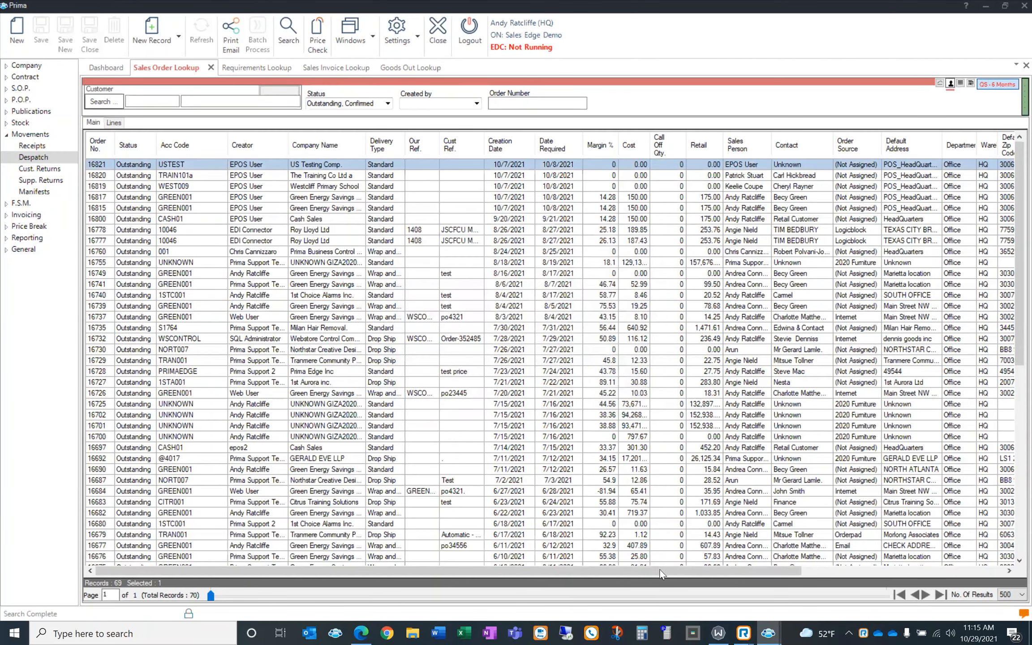
Move the Cost Centre column up to sit directly after Order No
{"action": "left_click_drag", "start_coordinate": [717, 571], "coordinate": [506, 550]}
{"action": "right_click", "coordinate": [509, 205]}
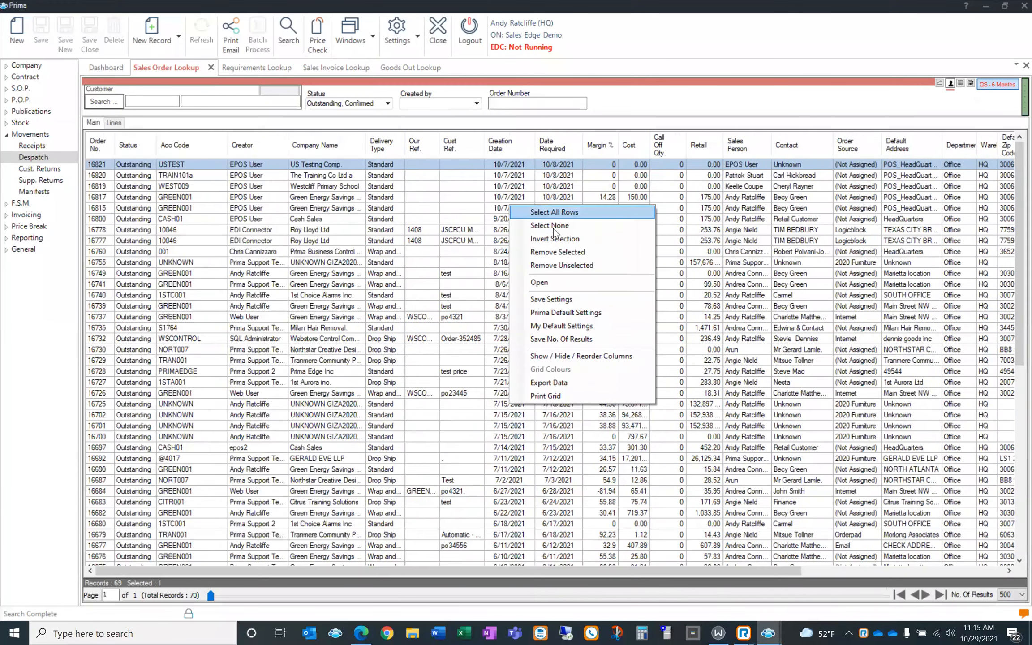
{"action": "left_click", "coordinate": [583, 356]}
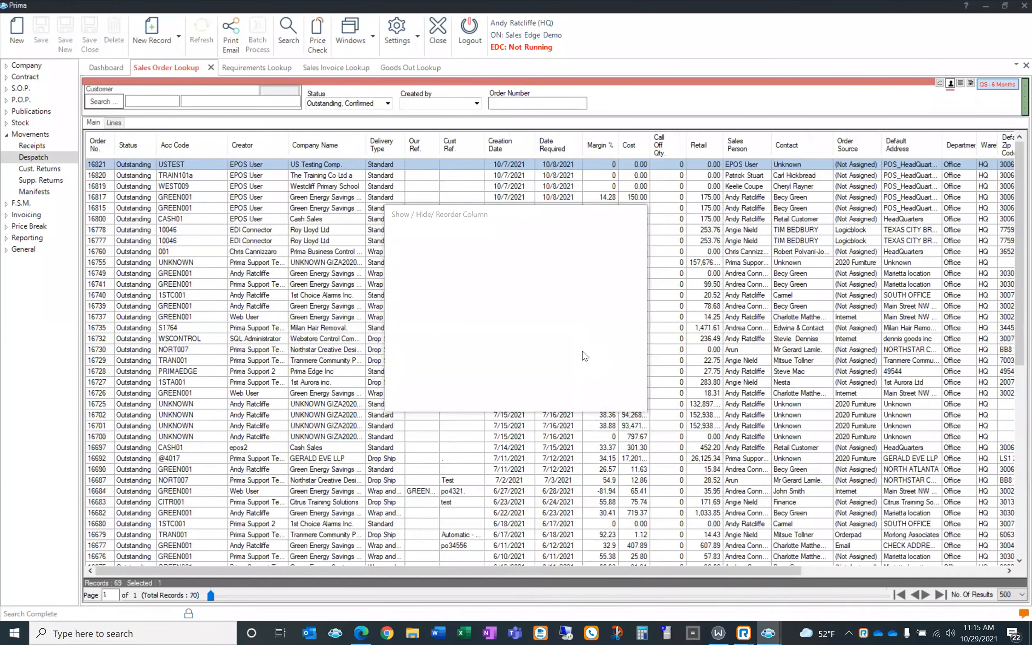
{"action": "left_click_drag", "start_coordinate": [565, 281], "coordinate": [566, 418]}
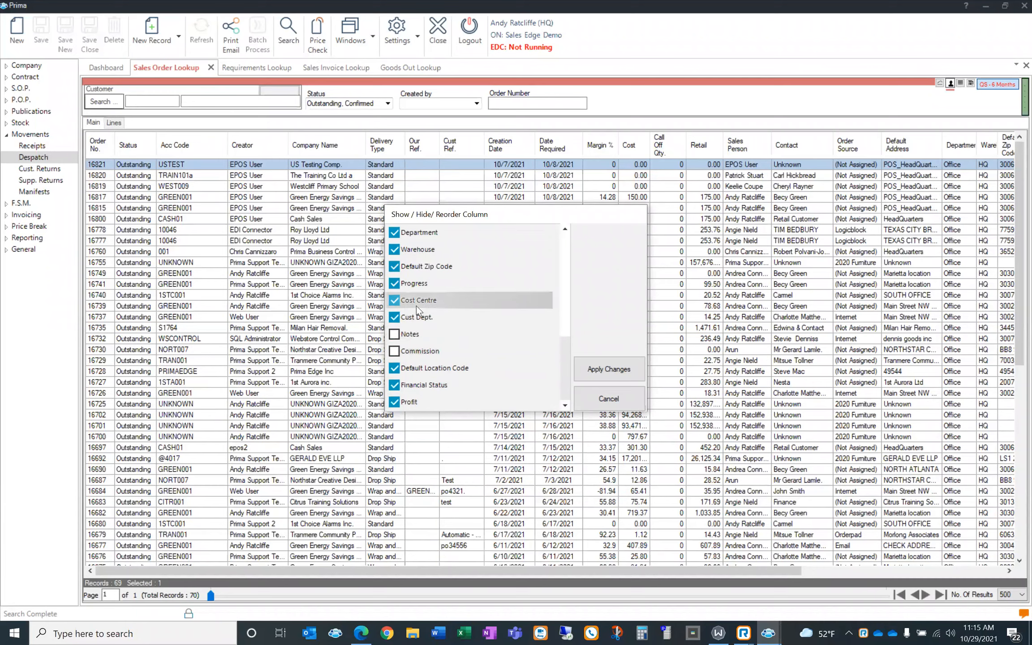
{"action": "left_click_drag", "start_coordinate": [416, 283], "coordinate": [440, 247]}
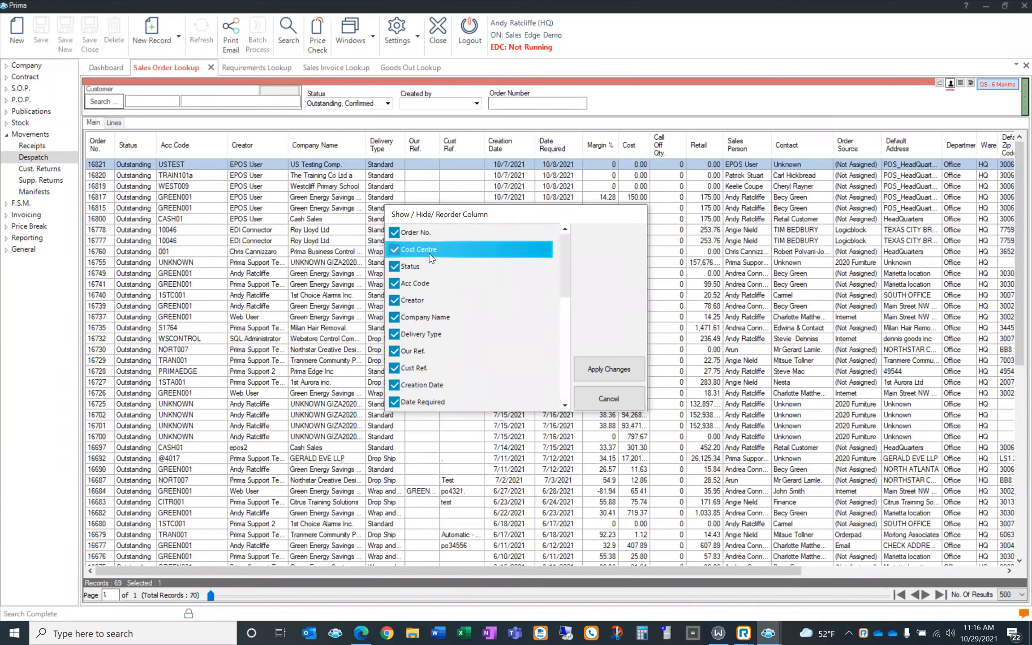
{"action": "left_click", "coordinate": [598, 374]}
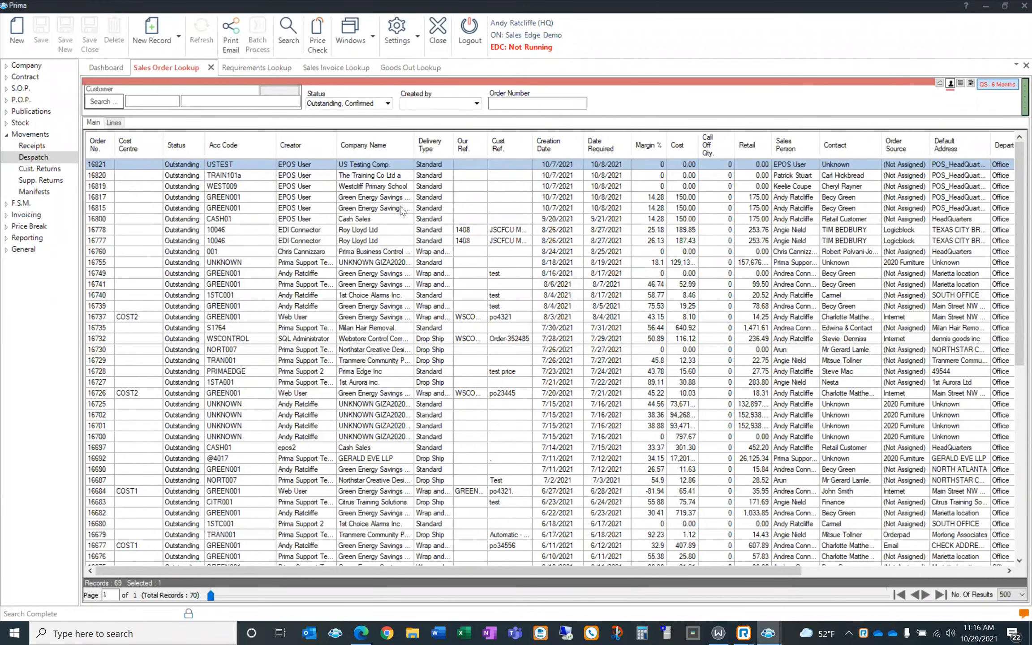
Narrow the Cost Centre column slightly and save the Sales Order Lookup grid's column settings
{"action": "right_click", "coordinate": [301, 257]}
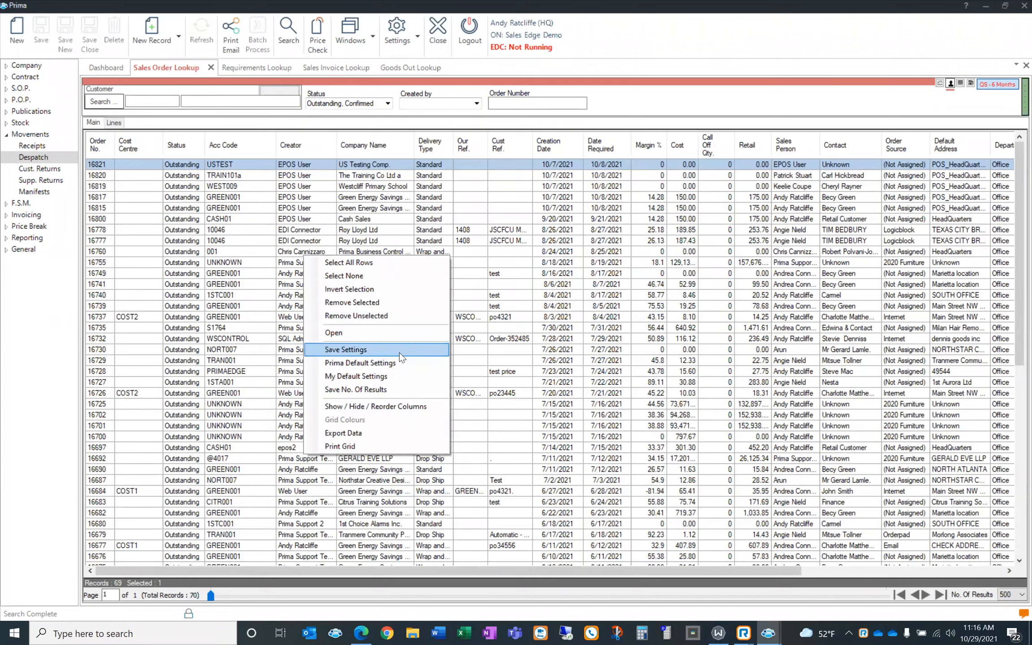
{"action": "left_click", "coordinate": [209, 198]}
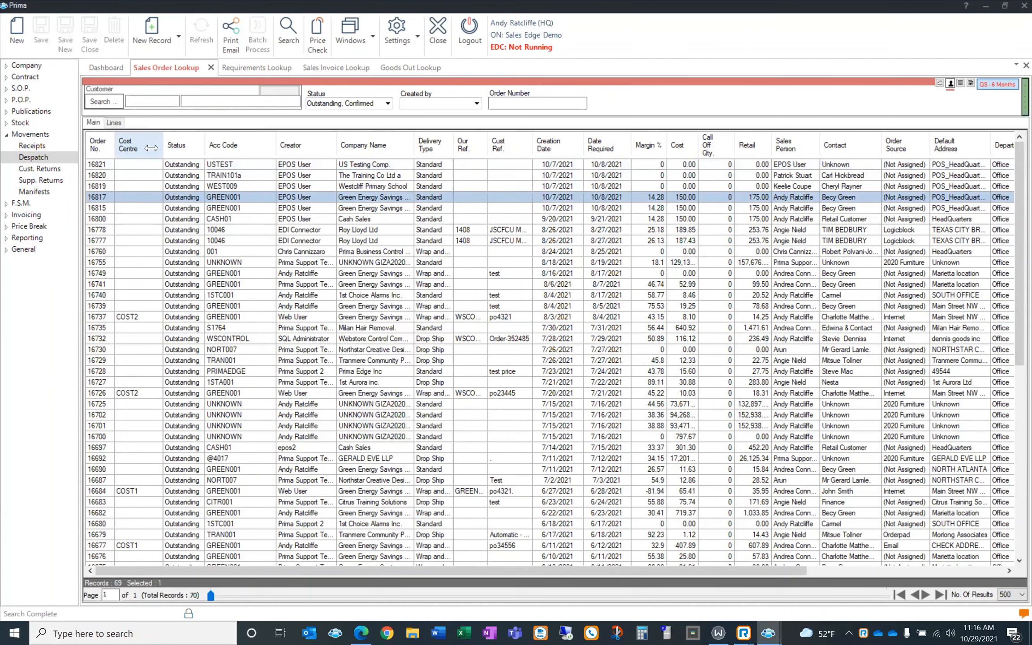
{"action": "left_click_drag", "start_coordinate": [151, 148], "coordinate": [142, 148]}
{"action": "right_click", "coordinate": [287, 216]}
{"action": "left_click", "coordinate": [335, 310]}
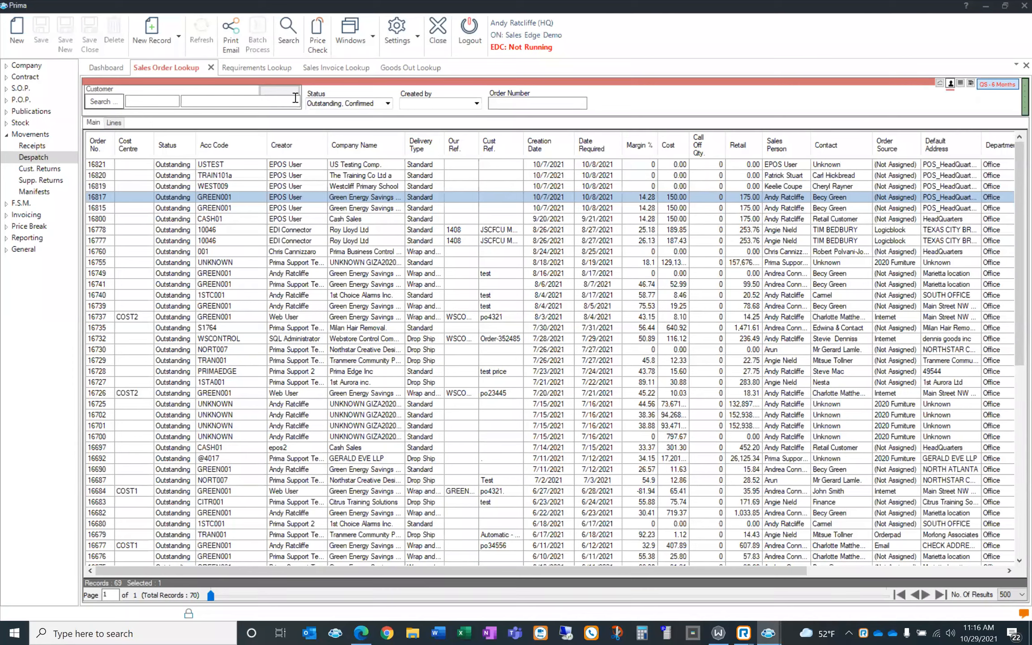
Switch to the Requirements Lookup list and scroll across its columns
{"action": "left_click", "coordinate": [271, 69]}
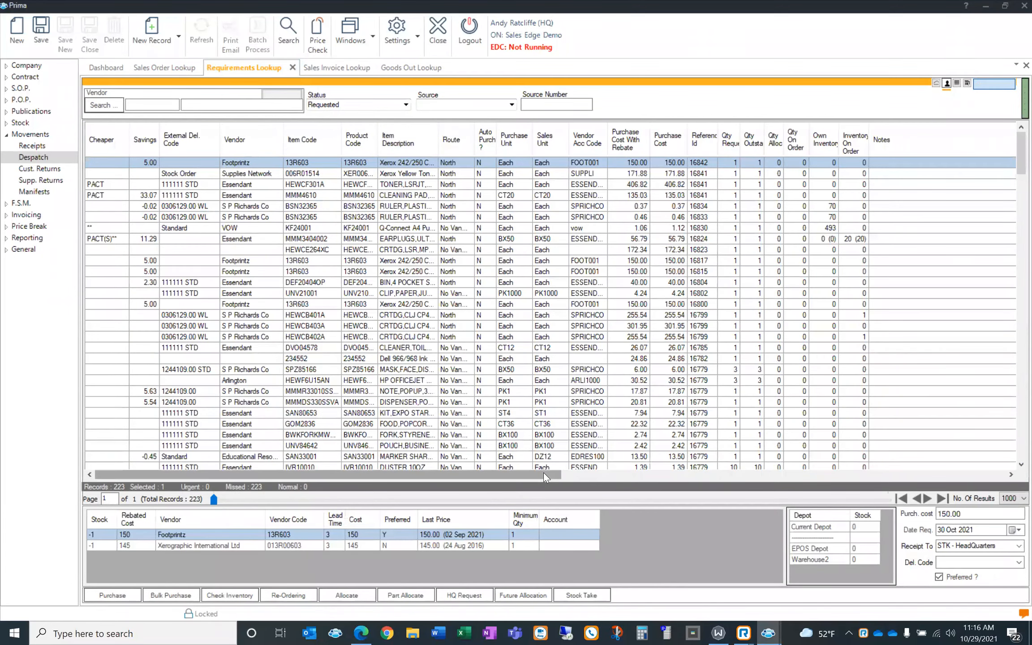
{"action": "left_click_drag", "start_coordinate": [544, 475], "coordinate": [1005, 475]}
{"action": "left_click", "coordinate": [1010, 475]}
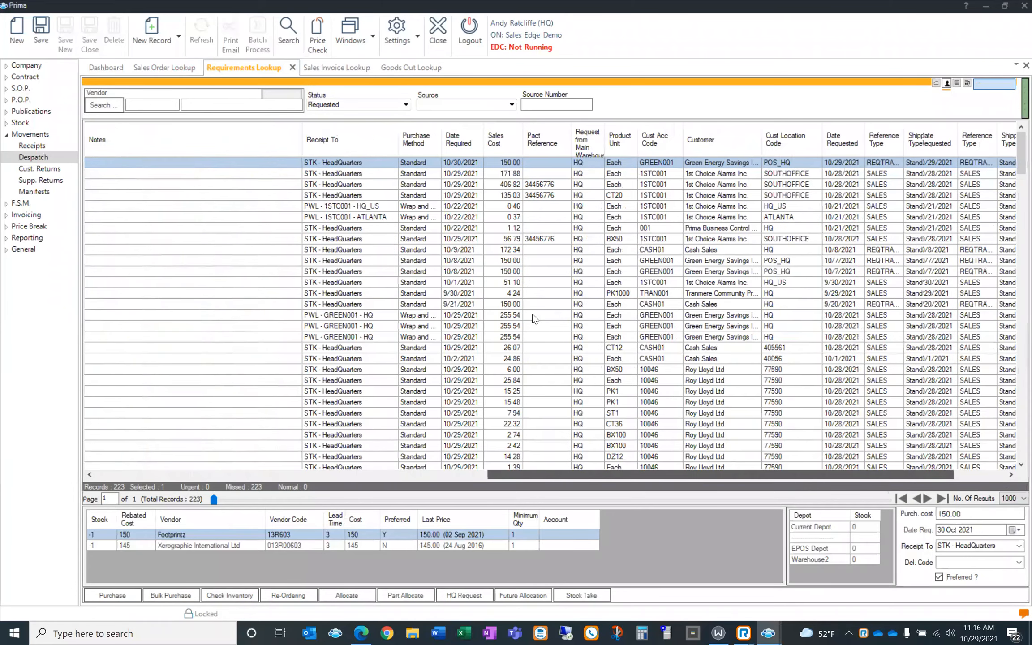
{"action": "scroll", "coordinate": [534, 318], "scroll_direction": "right", "scroll_amount": 3}
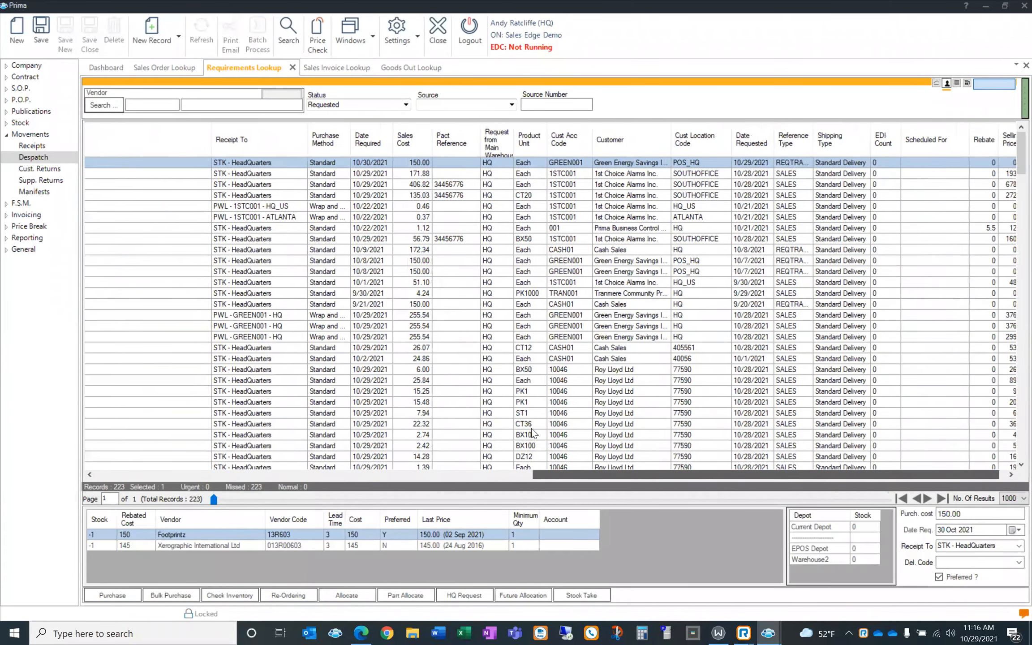
Review the Requirements Lookup's show/hide/reorder column settings, then cancel without changes
{"action": "right_click", "coordinate": [478, 271]}
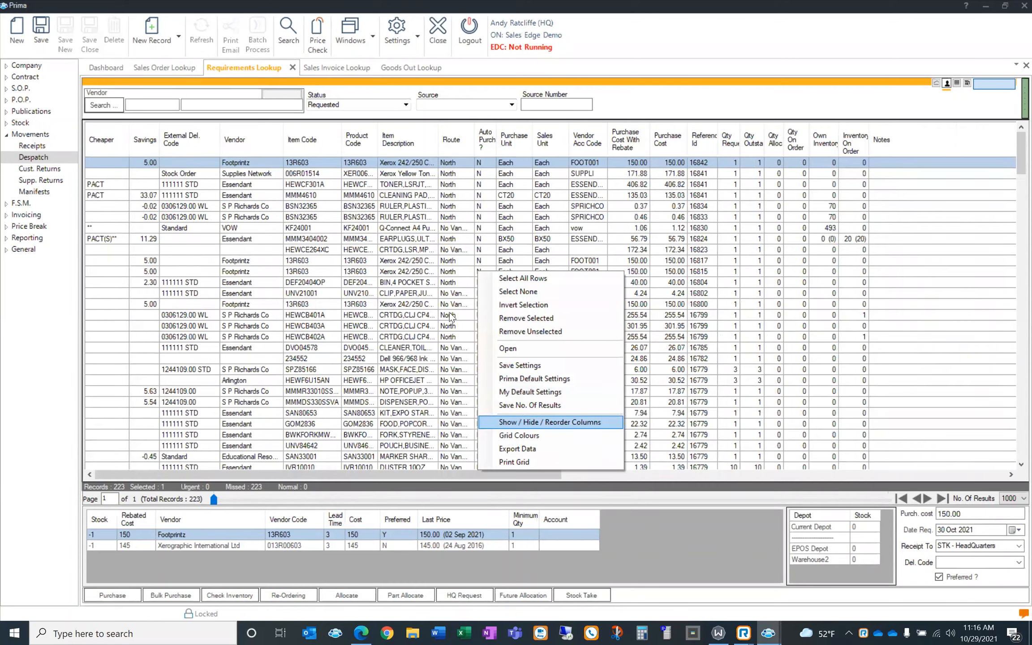
{"action": "left_click", "coordinate": [549, 422]}
{"action": "scroll", "coordinate": [555, 386], "scroll_direction": "down", "scroll_amount": 5}
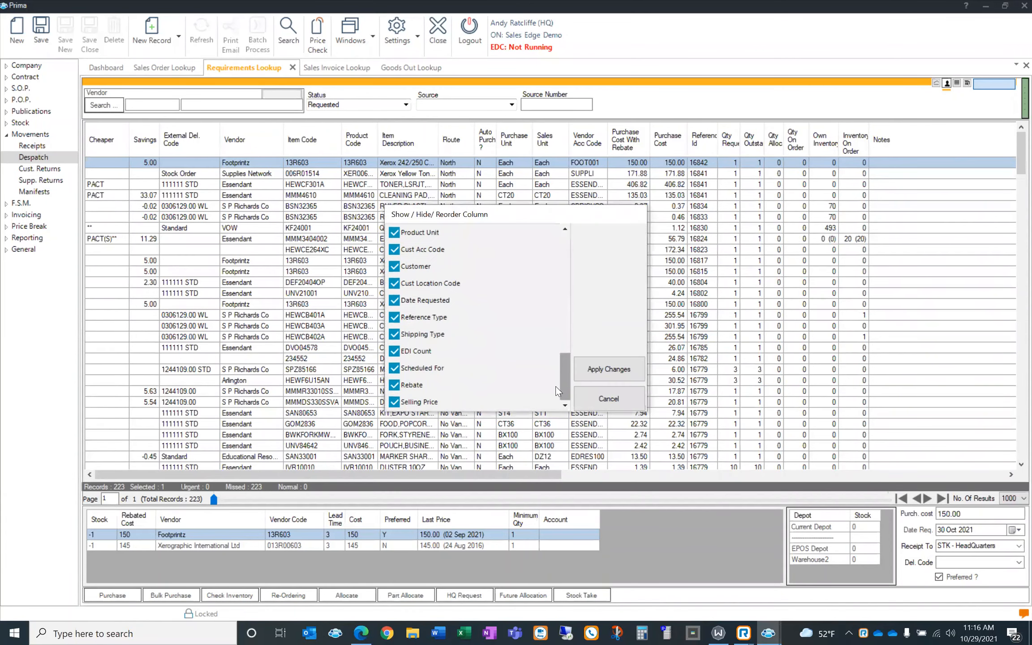
{"action": "left_click_drag", "start_coordinate": [556, 386], "coordinate": [563, 281]}
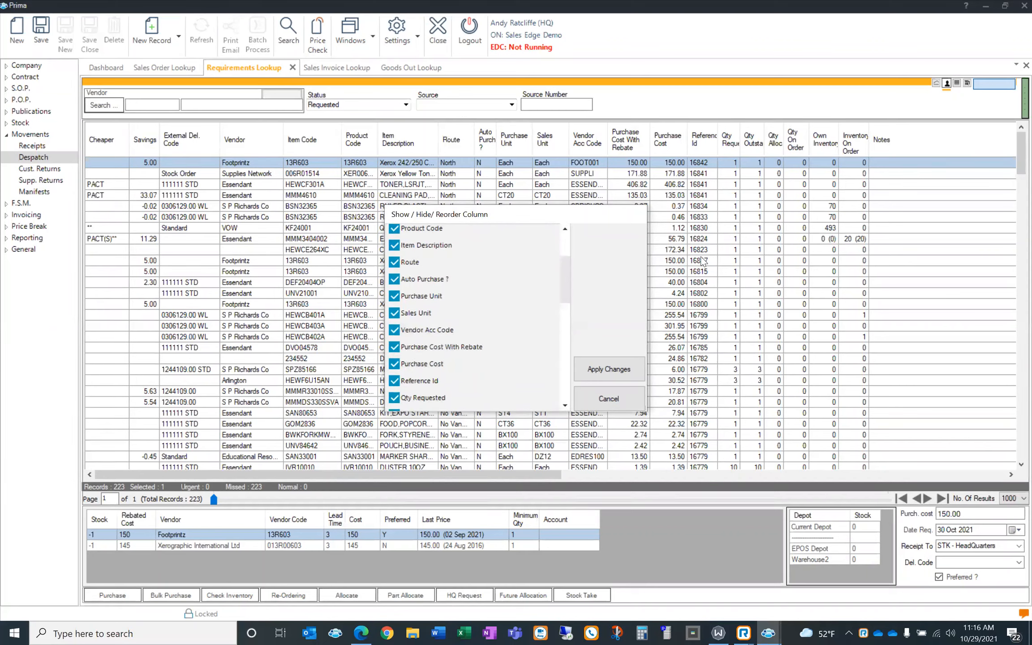
{"action": "left_click", "coordinate": [607, 399]}
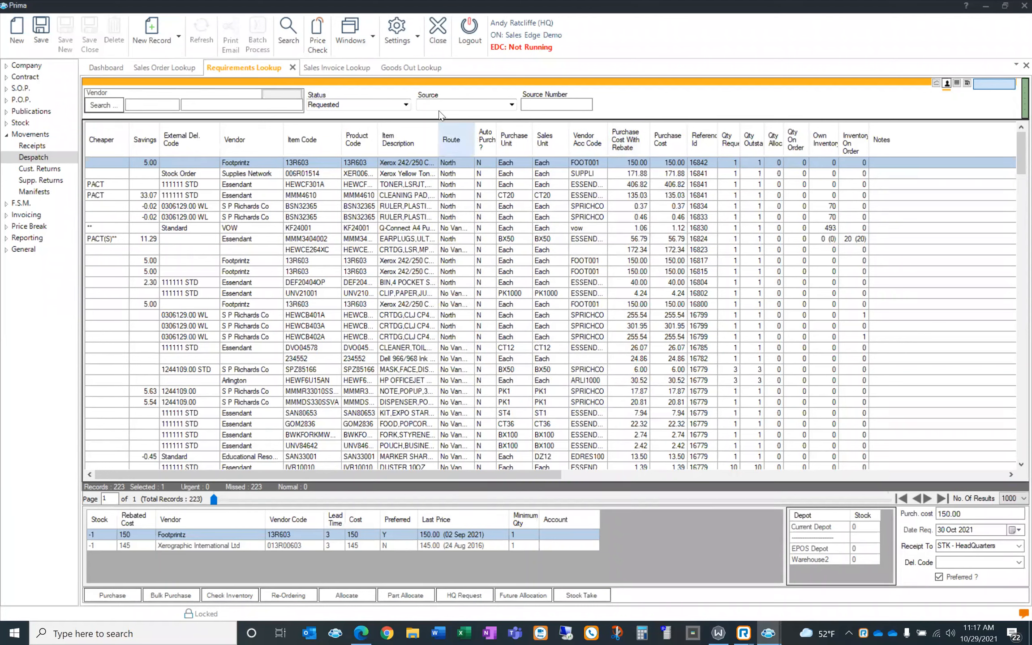
Open sales invoice 9975 and refresh its payment details, showing Part Paid with 200.00 received
{"action": "left_click", "coordinate": [329, 71]}
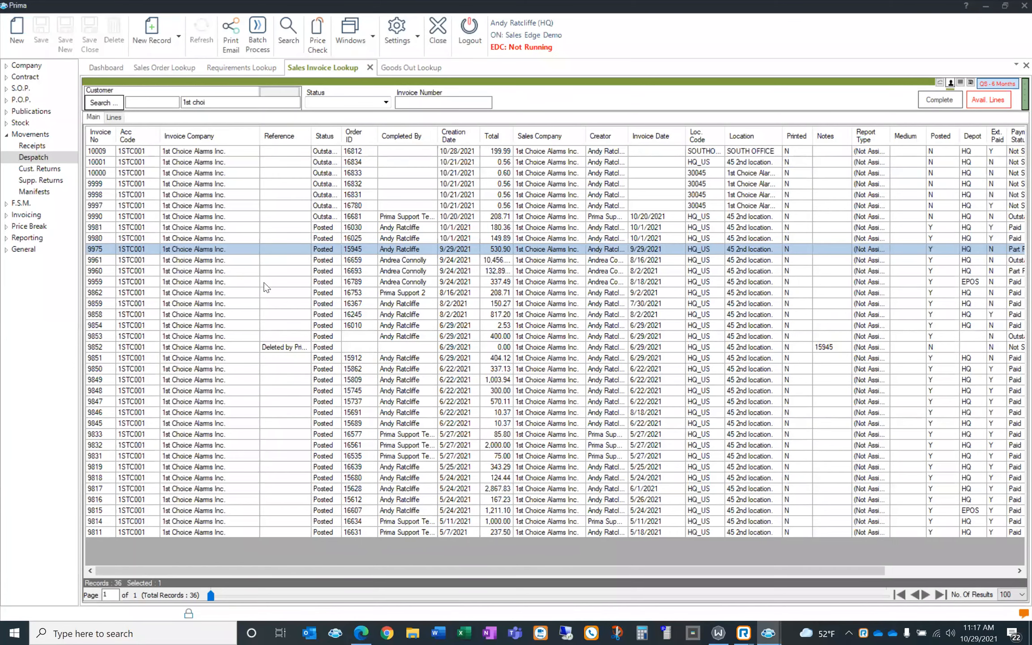
{"action": "double_click", "coordinate": [265, 247]}
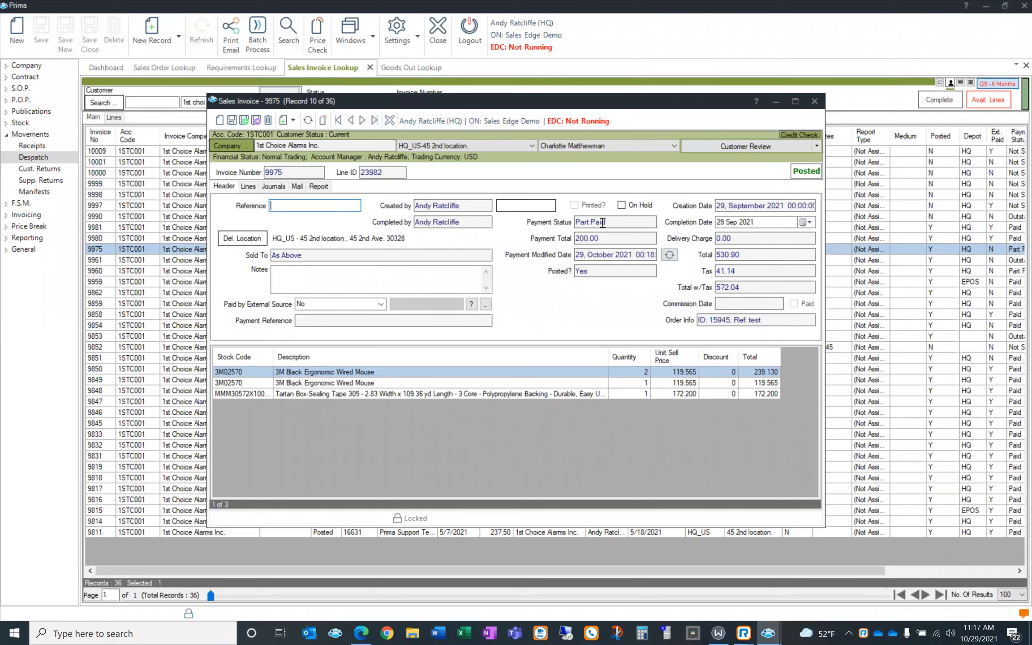
{"action": "left_click", "coordinate": [669, 254]}
{"action": "left_click", "coordinate": [360, 633]}
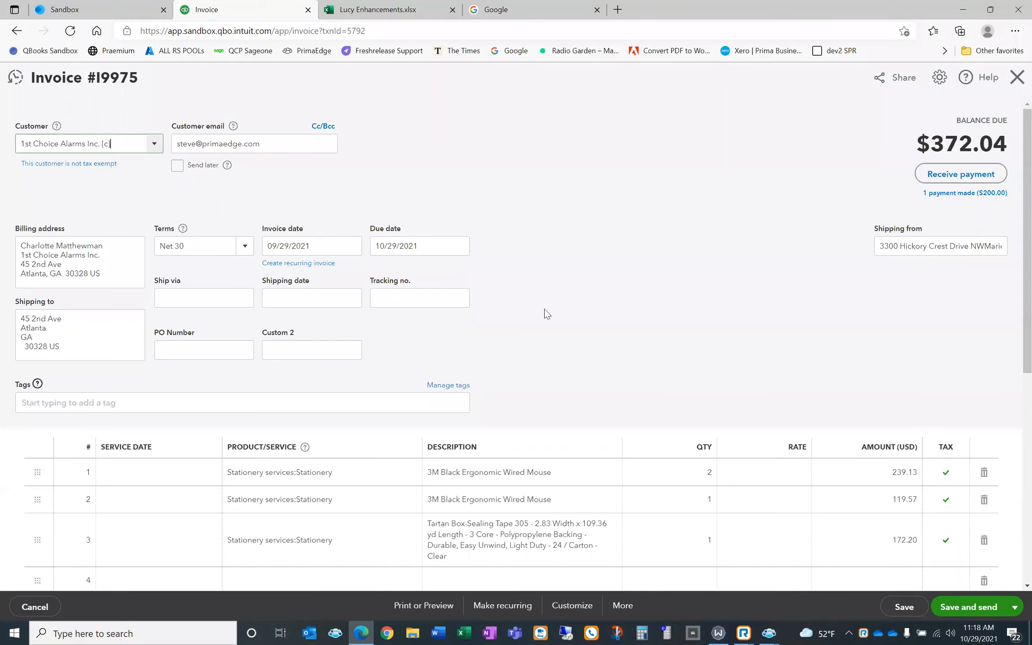
Close the QuickBooks invoice view and return to the customer's transactions
{"action": "scroll", "coordinate": [940, 320], "scroll_direction": "down", "scroll_amount": 5}
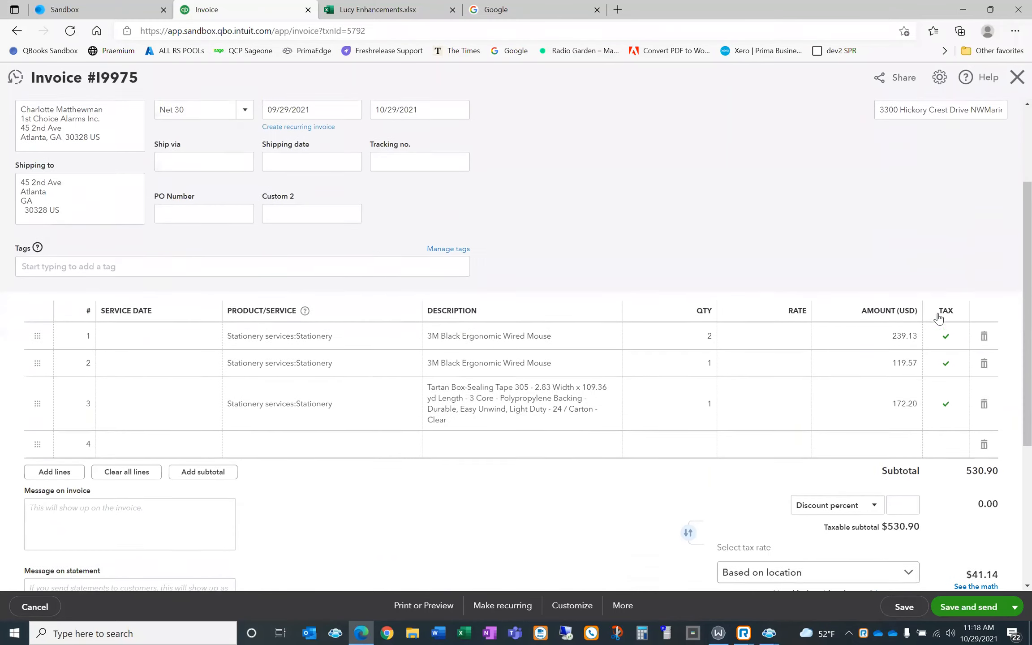
{"action": "scroll", "coordinate": [953, 288], "scroll_direction": "up", "scroll_amount": 5}
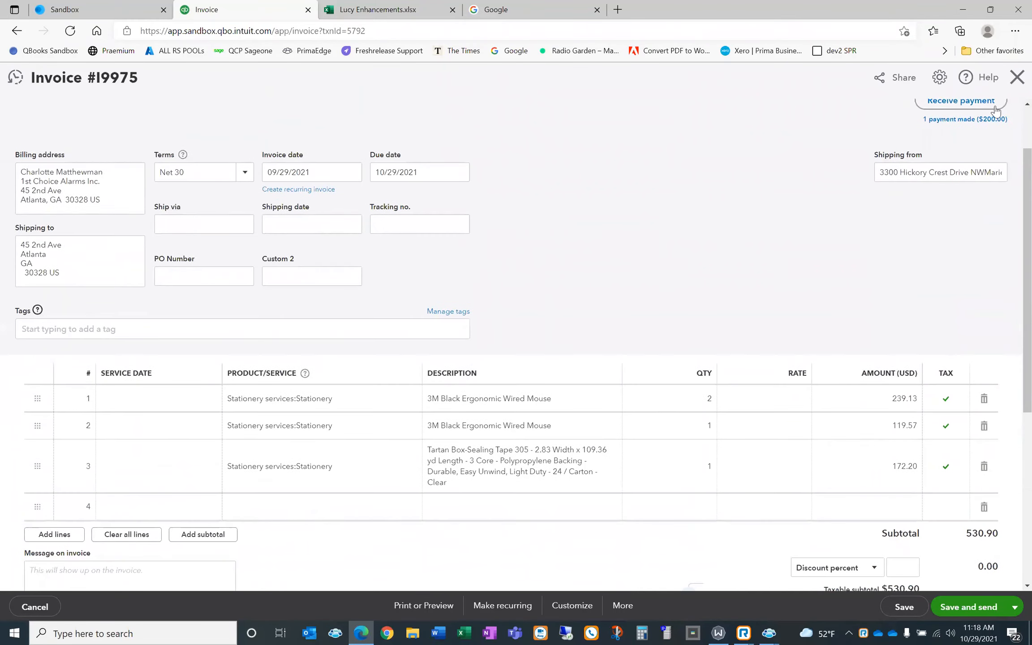
{"action": "left_click", "coordinate": [1017, 77]}
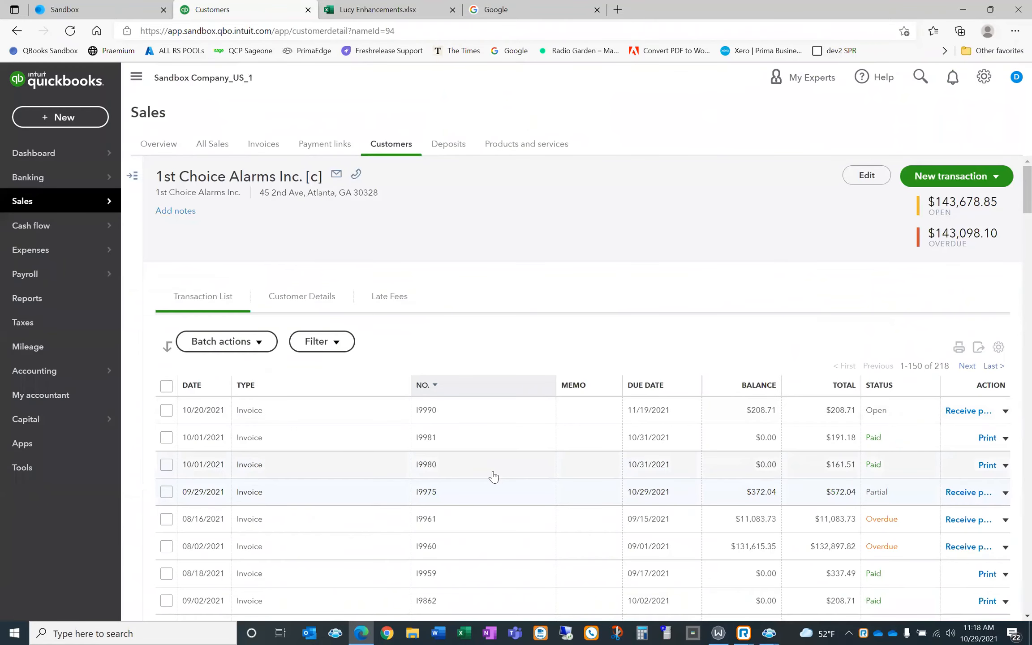
Receive a $300.00 payment on invoice I9975, save and close it, then return to Prima
{"action": "left_click", "coordinate": [955, 495]}
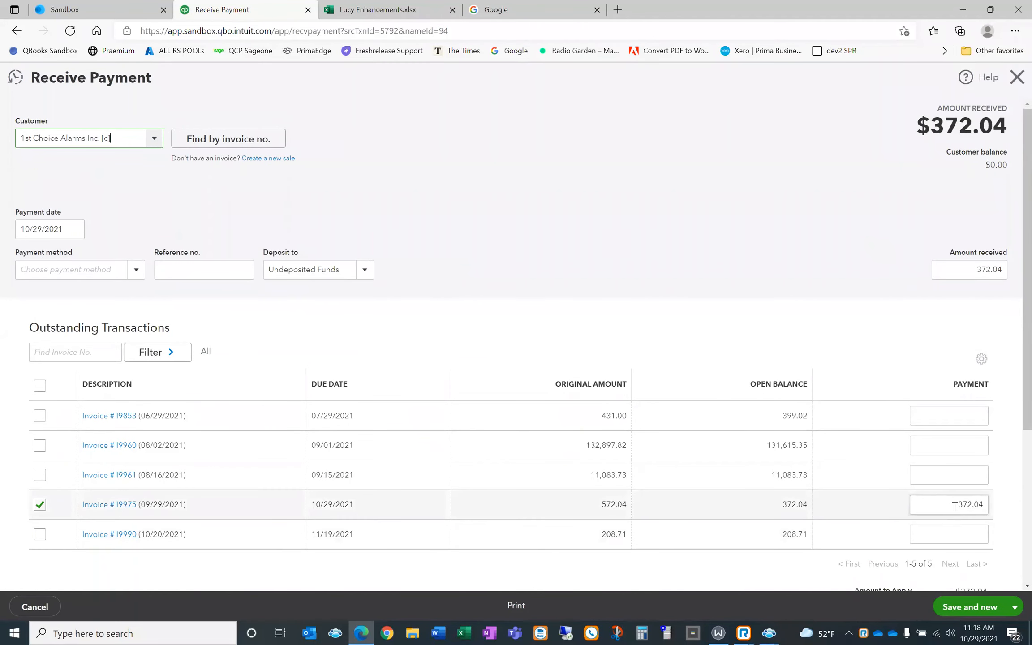
{"action": "left_click", "coordinate": [955, 505]}
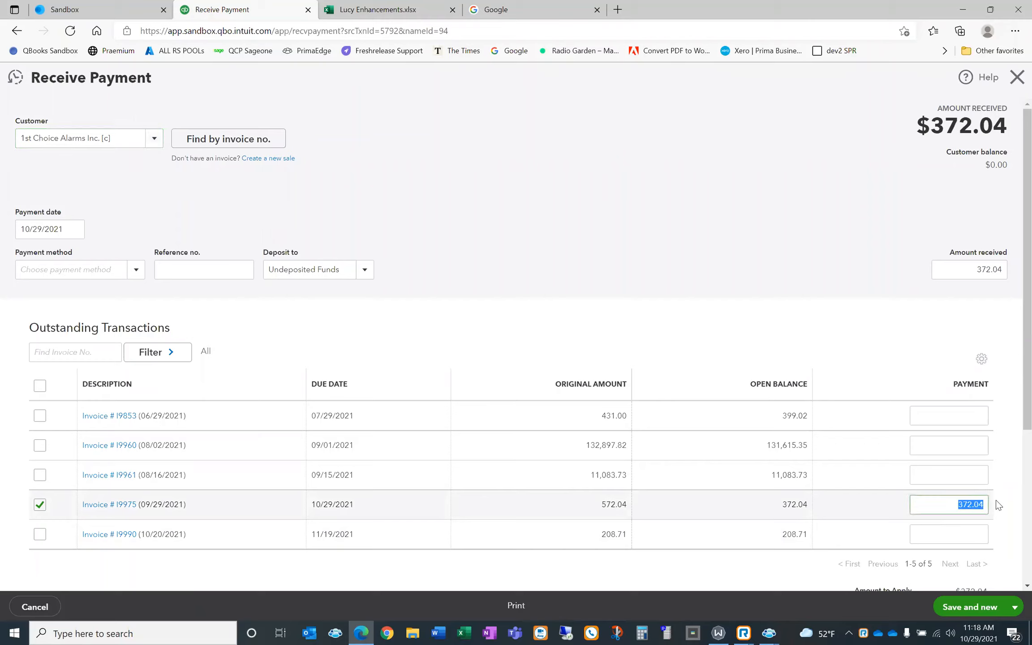
{"action": "type", "text": "300"}
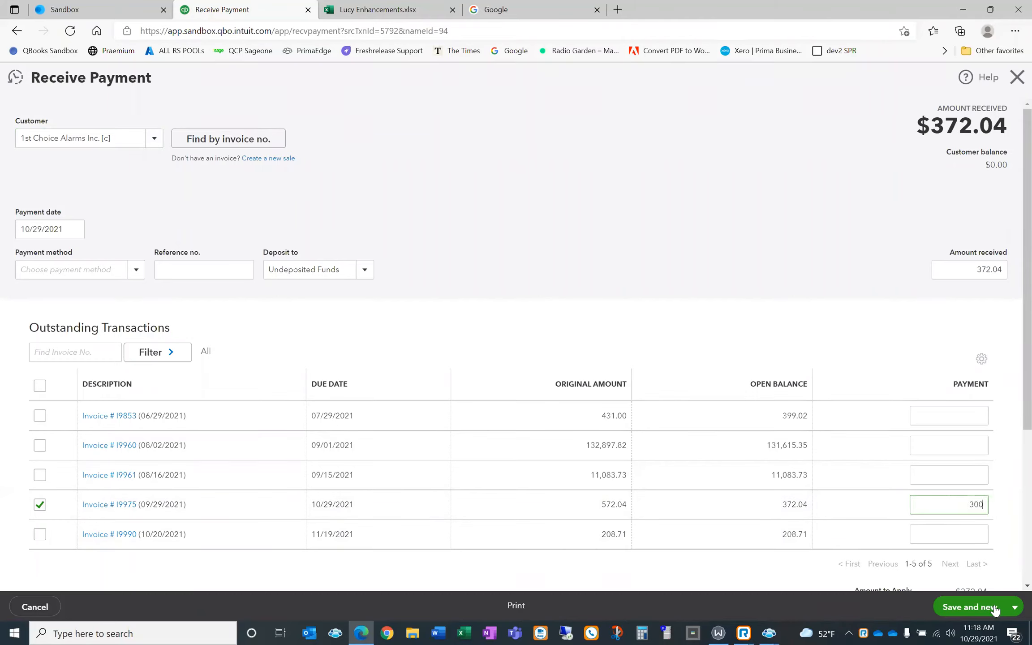
{"action": "left_click", "coordinate": [1015, 606]}
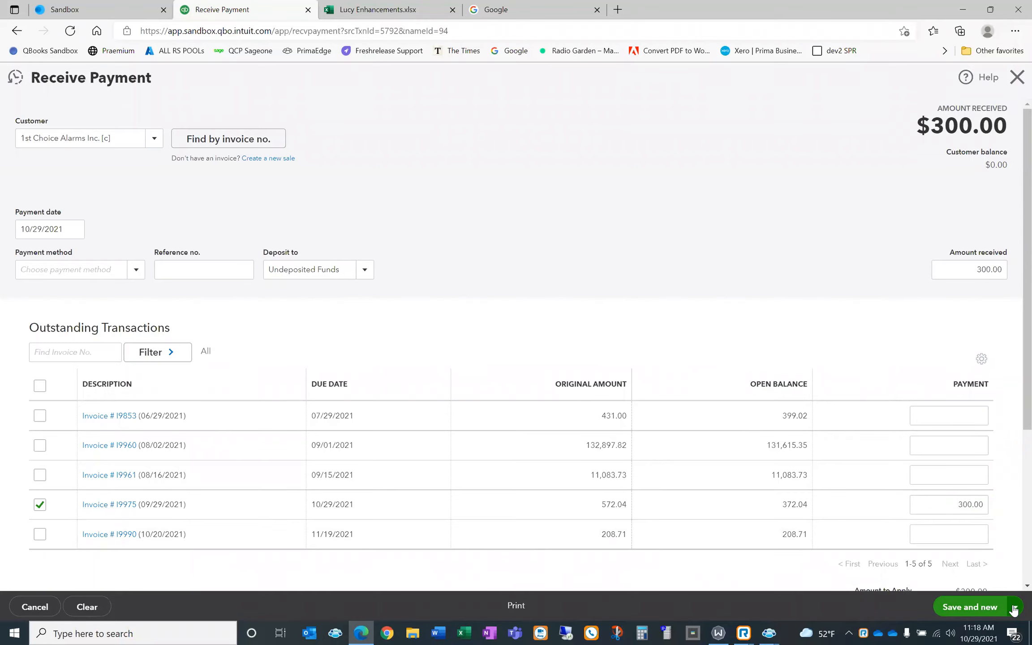
{"action": "left_click", "coordinate": [1014, 609]}
{"action": "left_click", "coordinate": [965, 569]}
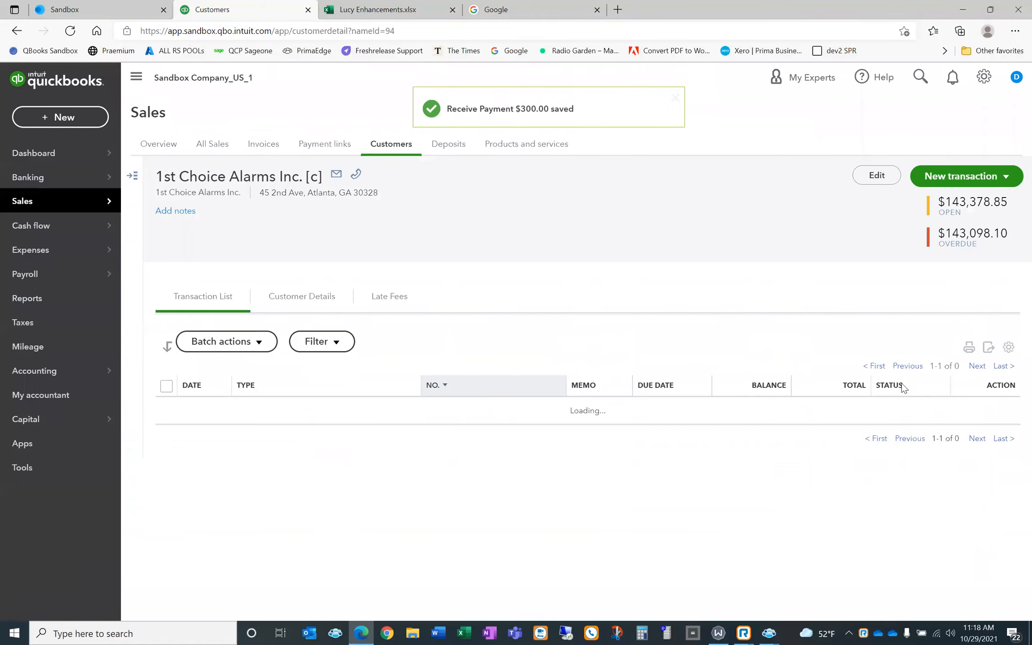
{"action": "left_click", "coordinate": [771, 631]}
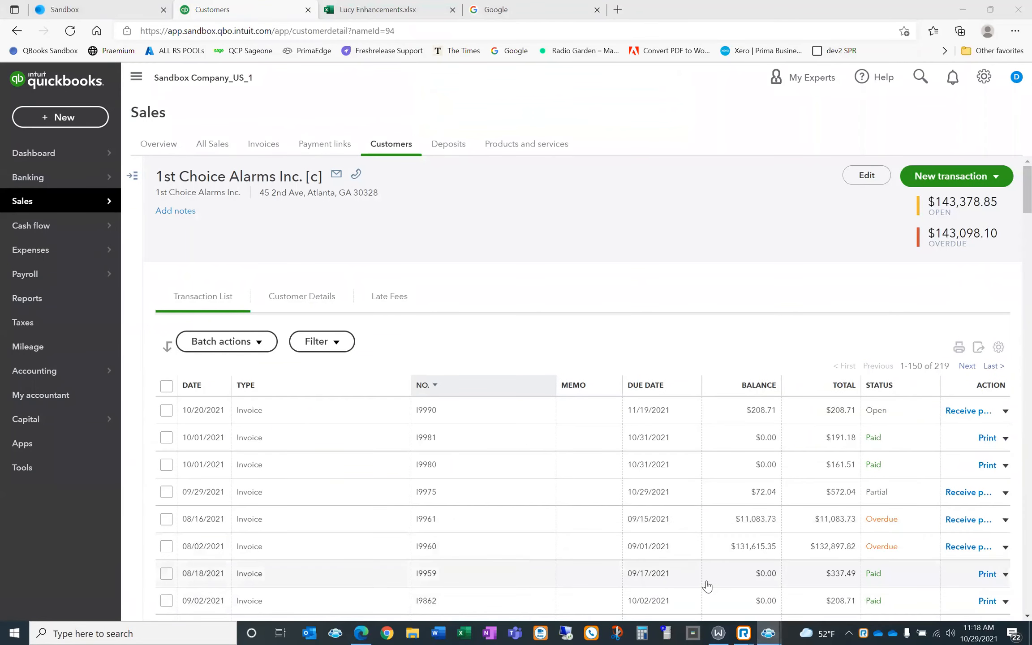
{"action": "left_click", "coordinate": [707, 586]}
Refresh invoice 9975 to pick up 500.00 paid, then close the invoice and sales order 16739
{"action": "left_click", "coordinate": [774, 627]}
{"action": "left_click", "coordinate": [940, 589]}
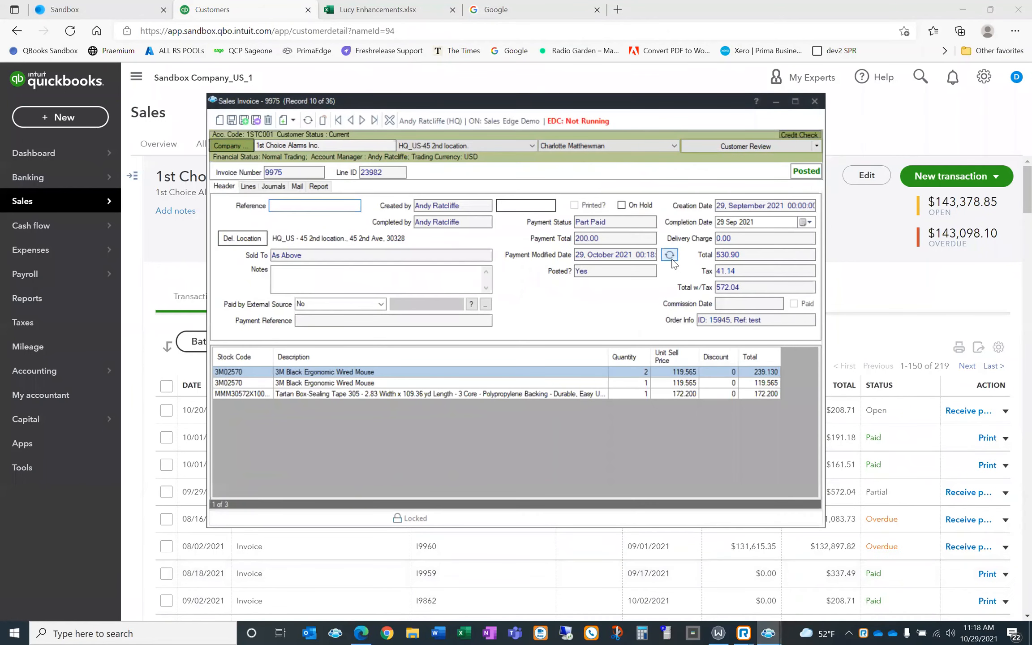
{"action": "left_click", "coordinate": [670, 256]}
{"action": "left_click", "coordinate": [814, 101]}
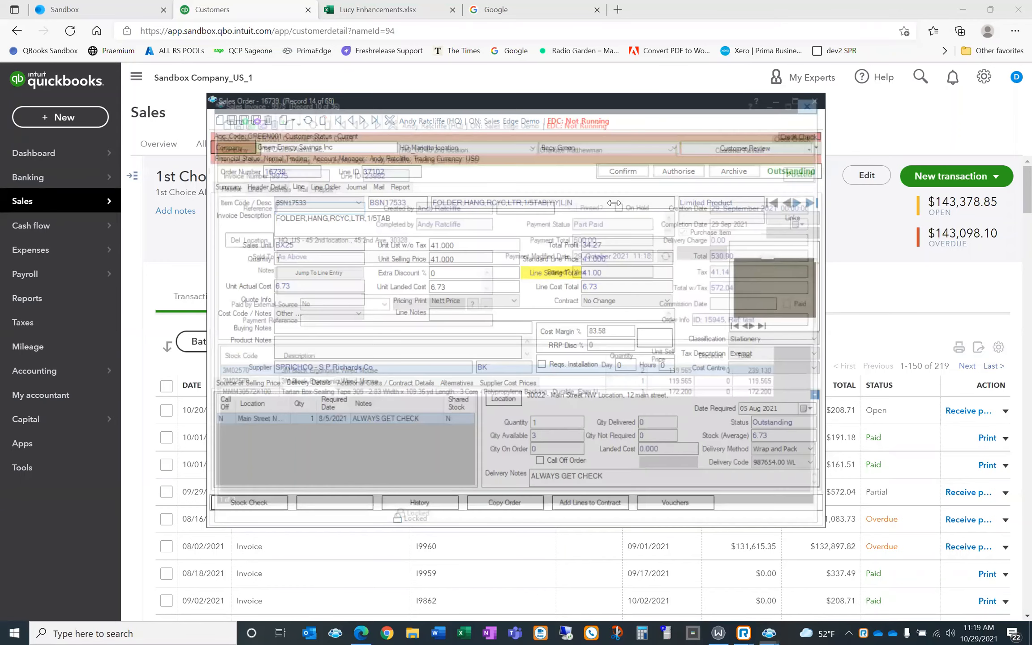
{"action": "left_click", "coordinate": [813, 102]}
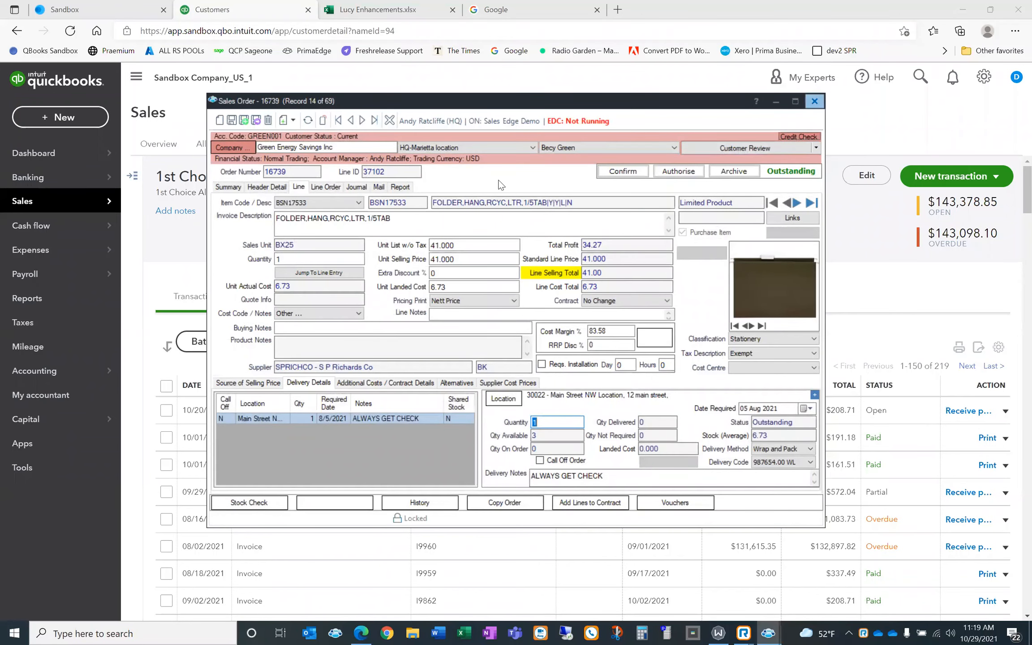
{"action": "left_click", "coordinate": [768, 632]}
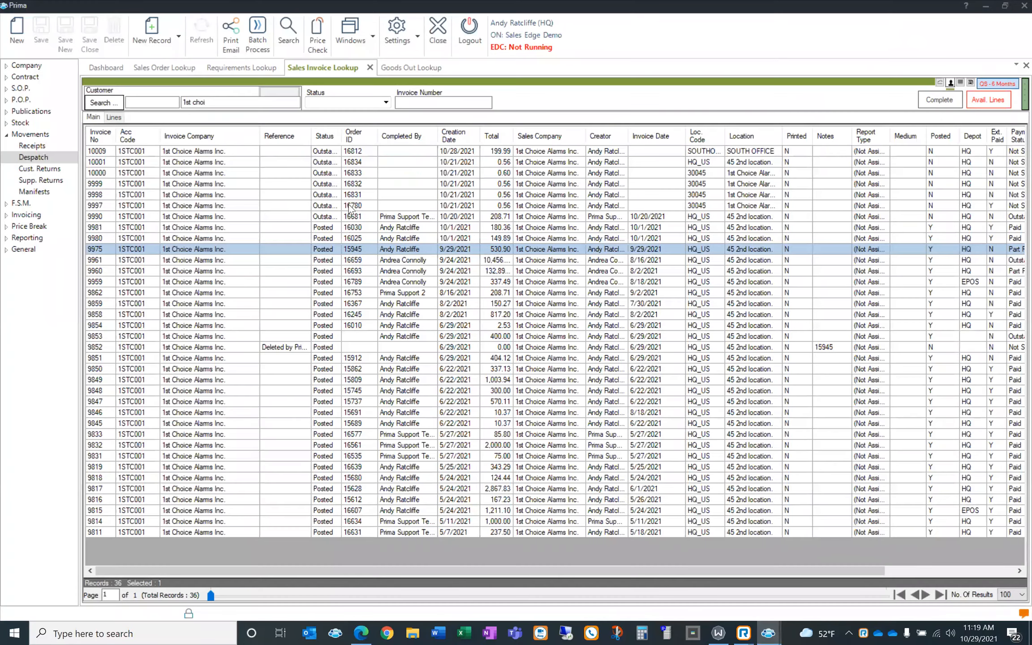
Open sales order 16684 for Green Energy Savings Inc and view its Customer Price Check history
{"action": "left_click", "coordinate": [163, 70]}
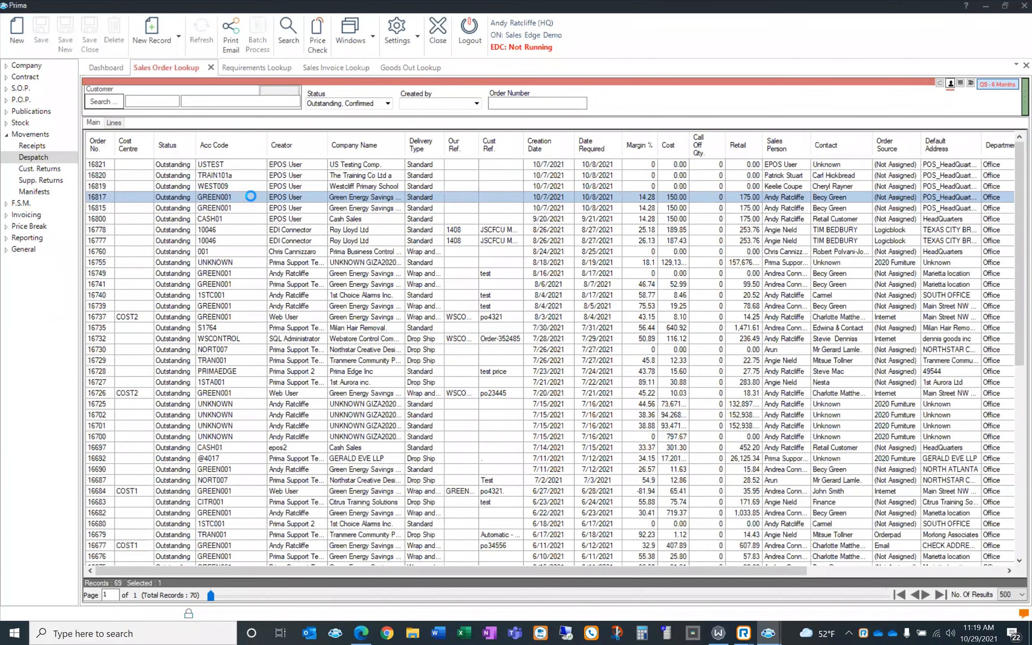
{"action": "double_click", "coordinate": [250, 198]}
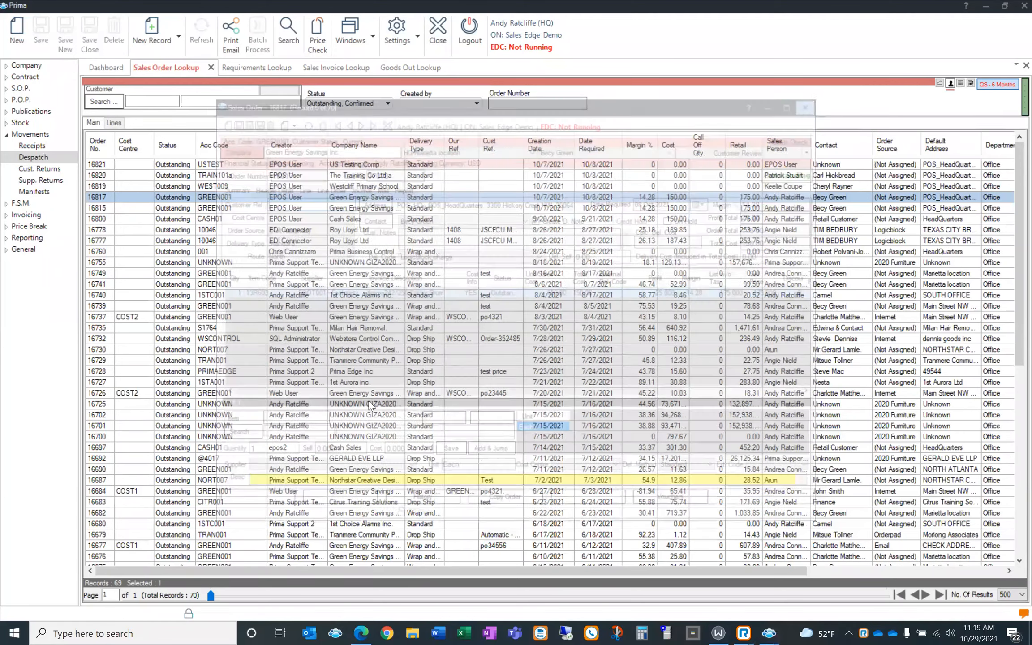
{"action": "left_click", "coordinate": [365, 493]}
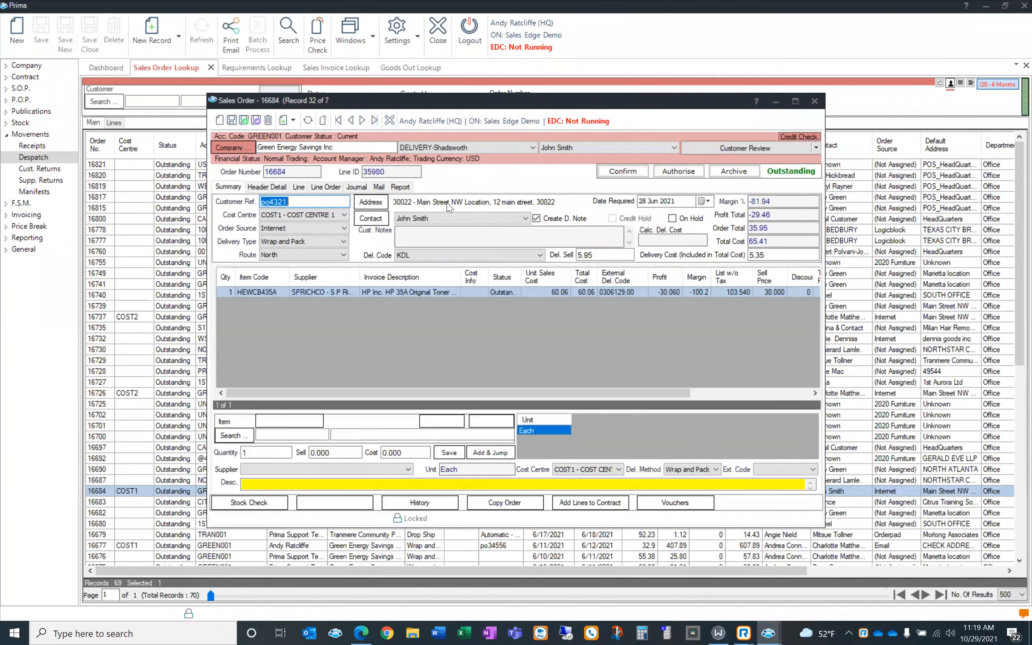
{"action": "left_click", "coordinate": [453, 502]}
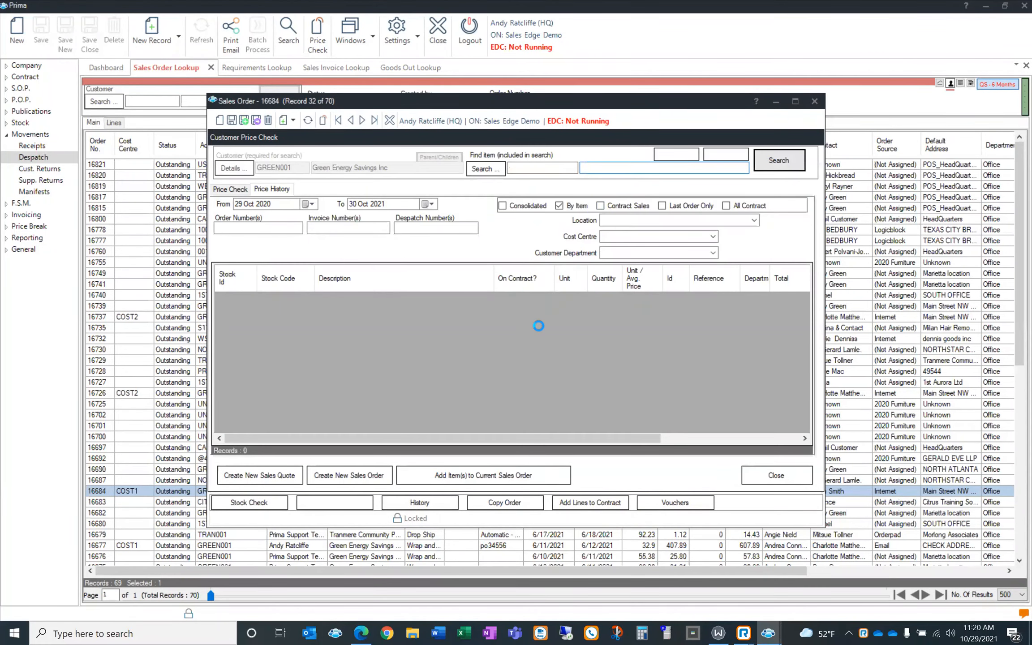
Show the customer's price history consolidated per item, review the grid options, then close it
{"action": "scroll", "coordinate": [516, 365], "scroll_direction": "down", "scroll_amount": 10}
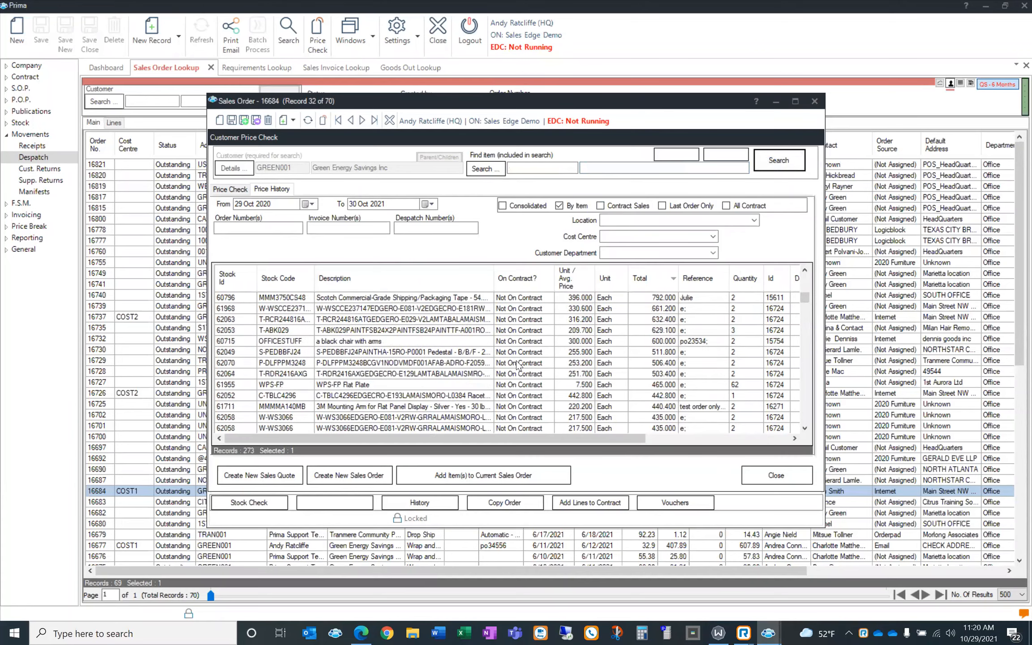
{"action": "scroll", "coordinate": [418, 357], "scroll_direction": "down", "scroll_amount": 5}
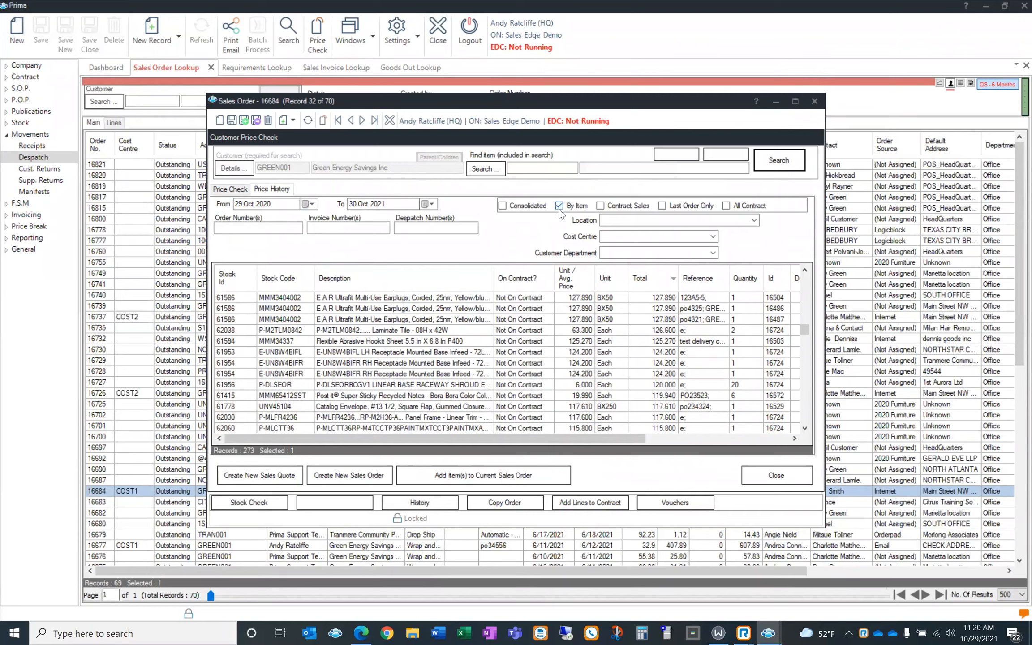
{"action": "left_click", "coordinate": [503, 206]}
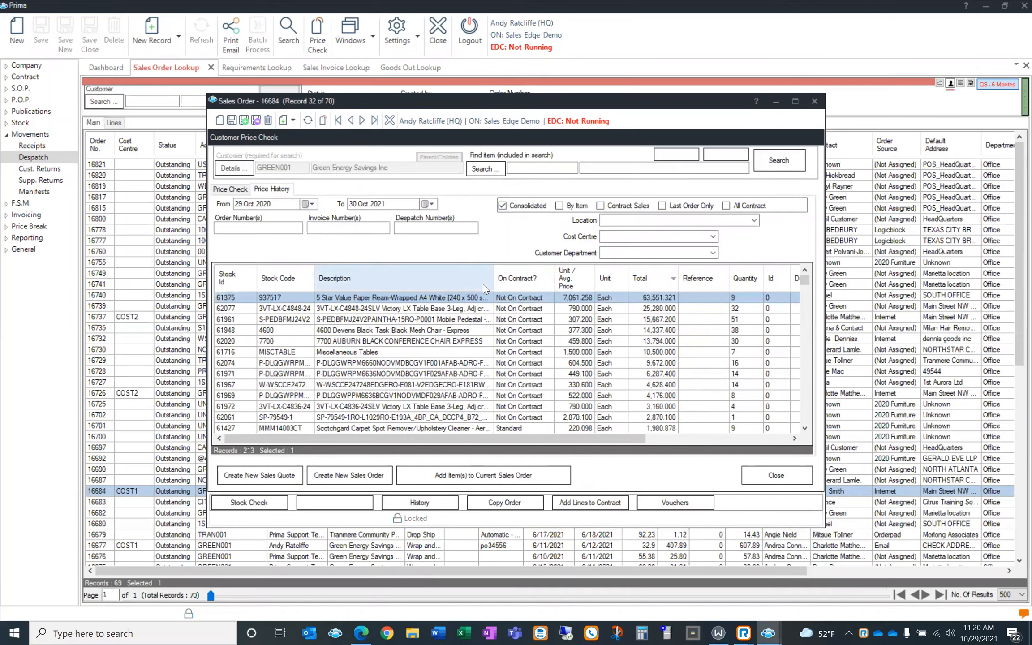
{"action": "right_click", "coordinate": [459, 343]}
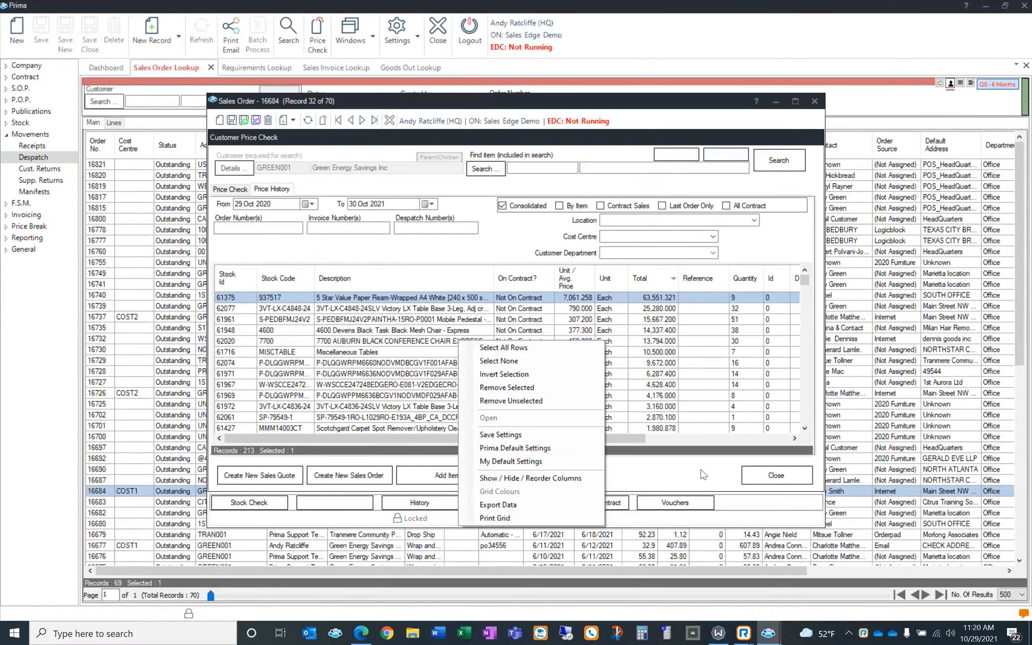
{"action": "left_click", "coordinate": [763, 482]}
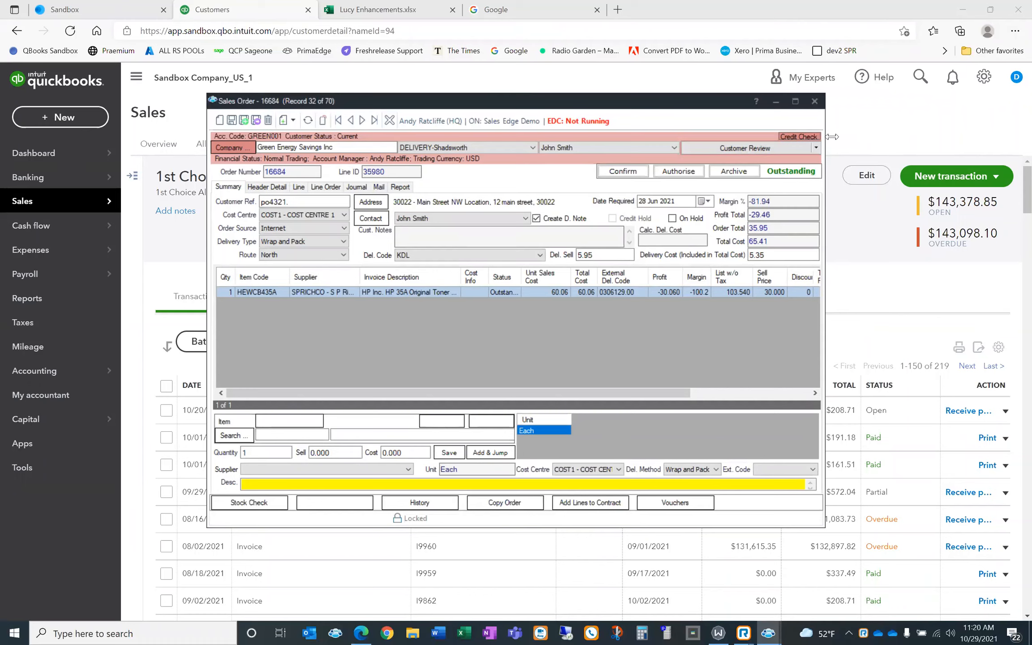
Minimise the Sales Order 16684 window and switch back to Prima's main window
{"action": "left_click", "coordinate": [775, 101]}
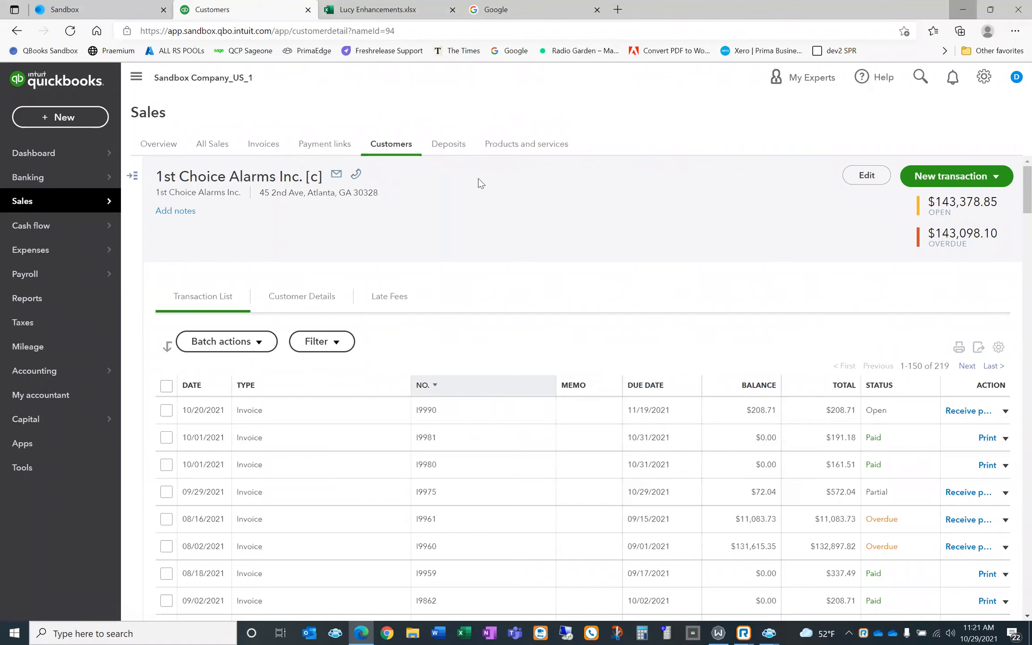
{"action": "key", "text": "alt+Tab"}
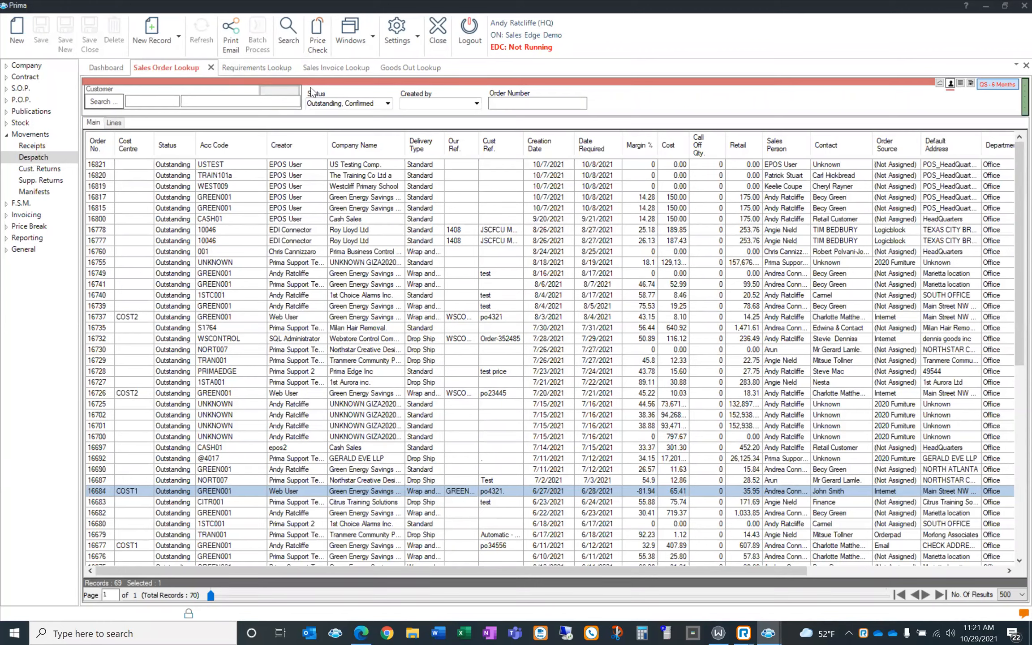
Filter the sales order lookup to the Christmas 2021 buying list
{"action": "left_click", "coordinate": [269, 79]}
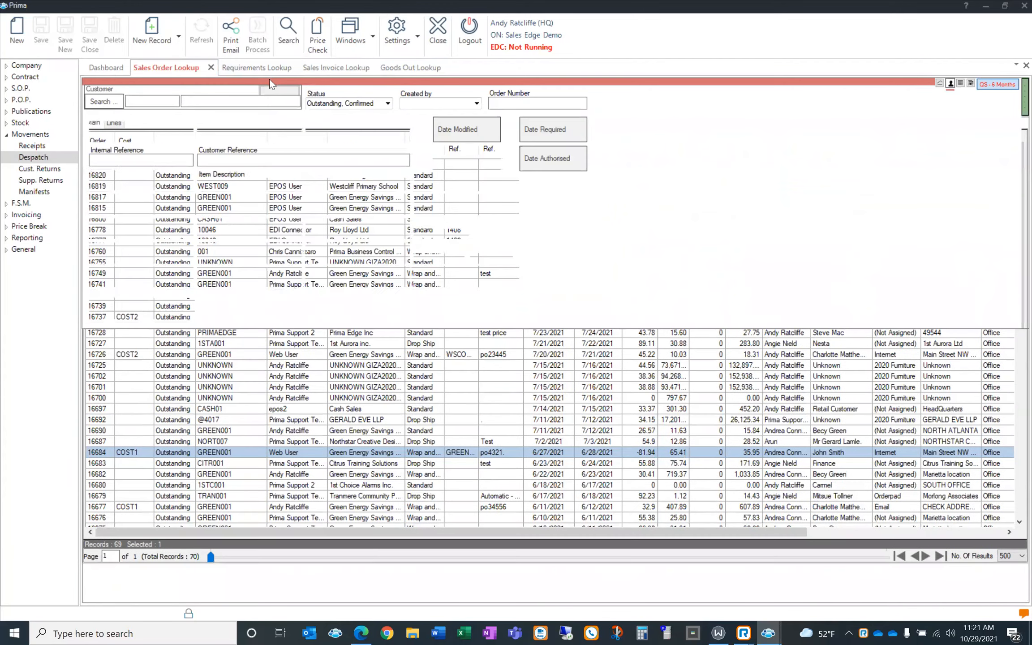
{"action": "left_click", "coordinate": [189, 312]}
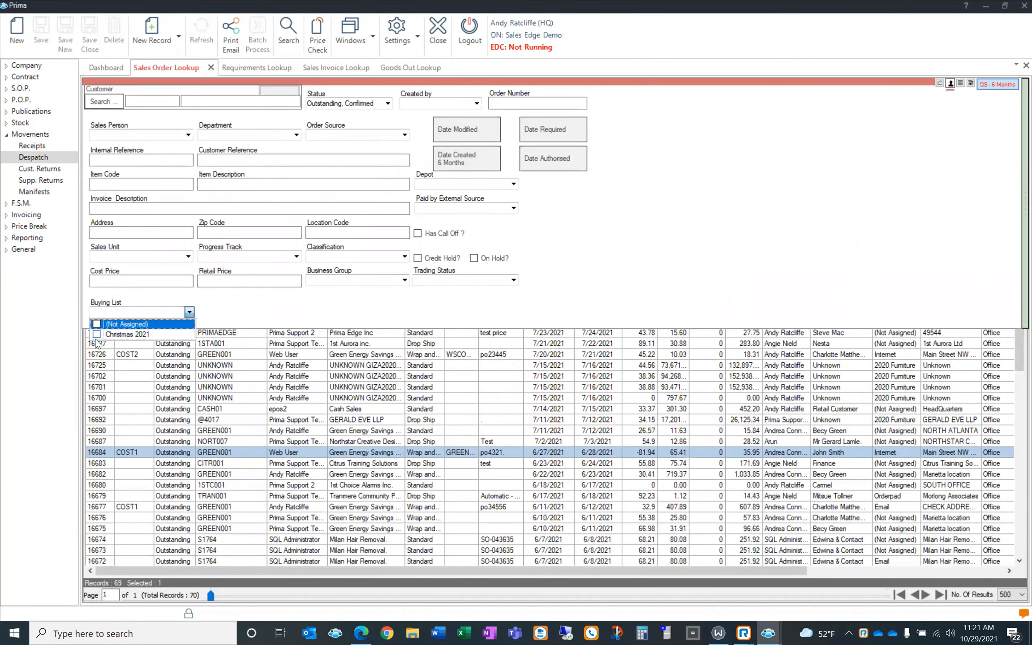
{"action": "left_click", "coordinate": [97, 334]}
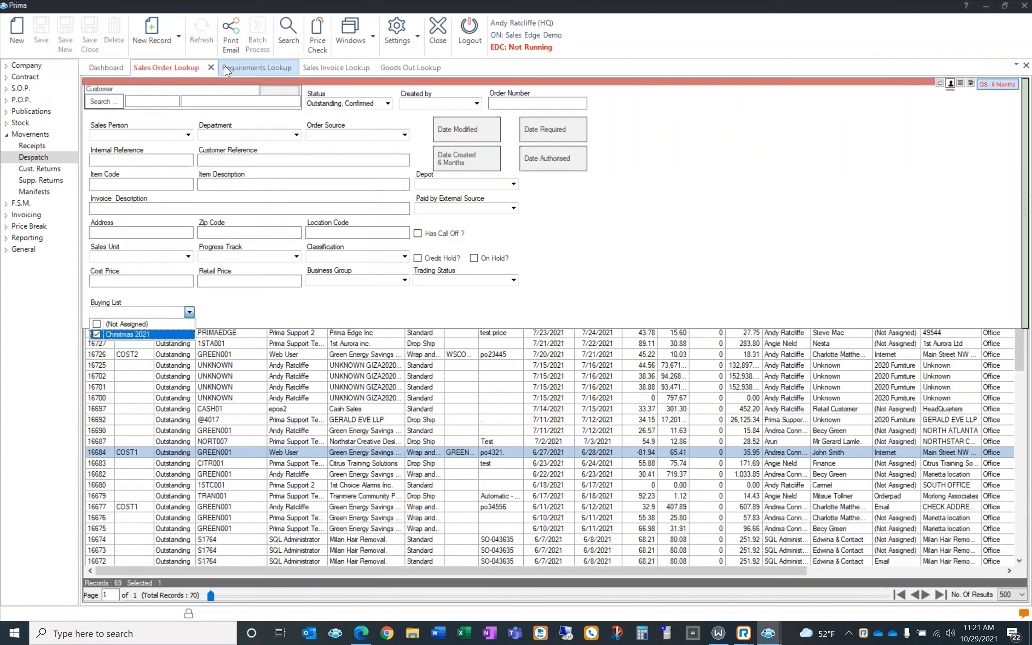
{"action": "left_click", "coordinate": [289, 38]}
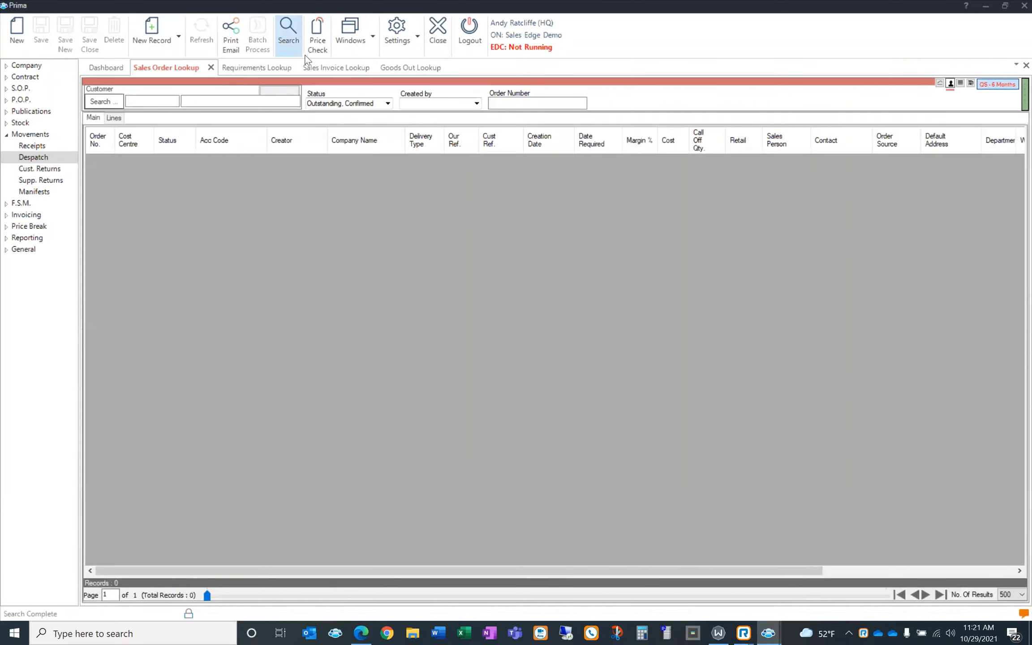
Clear the status filter, rerun the search, and open sales order 16736
{"action": "left_click", "coordinate": [326, 97]}
{"action": "key", "text": "Delete"}
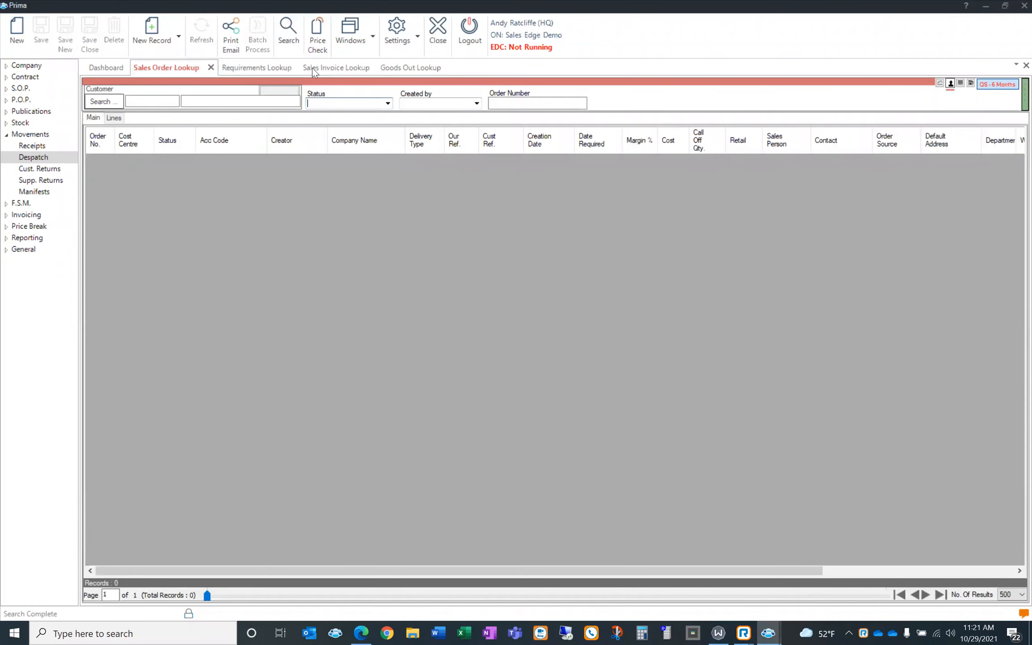
{"action": "left_click", "coordinate": [296, 44]}
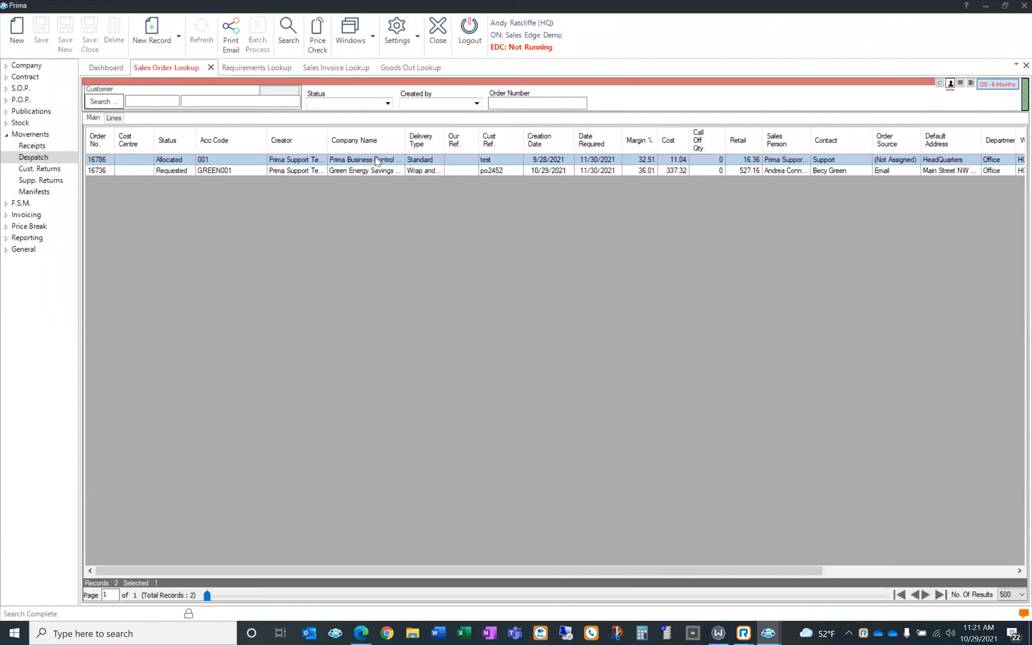
{"action": "left_click", "coordinate": [374, 172]}
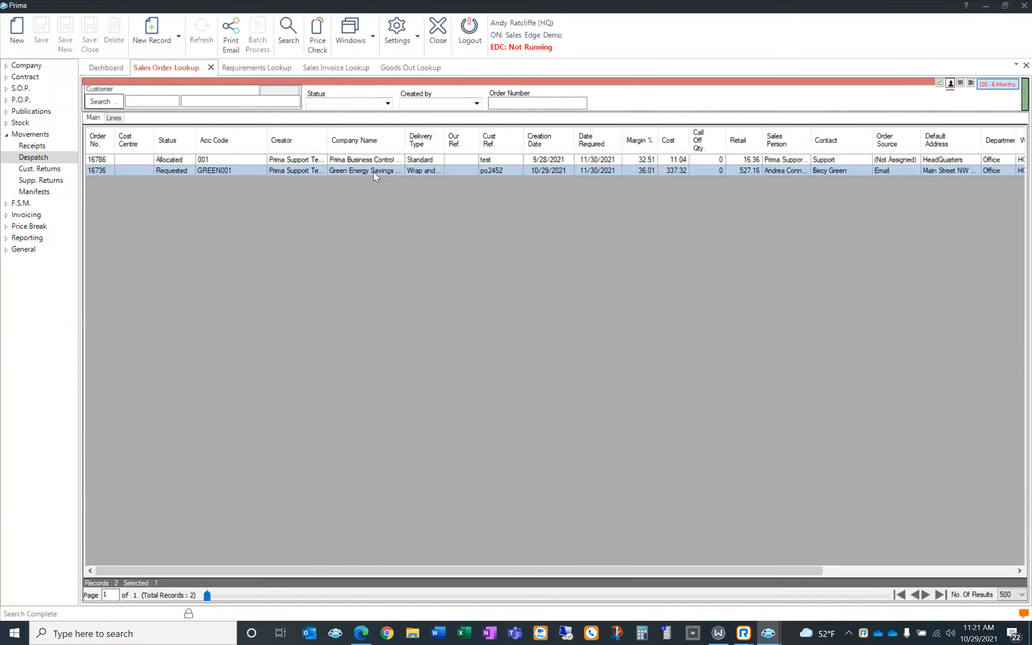
{"action": "double_click", "coordinate": [374, 172]}
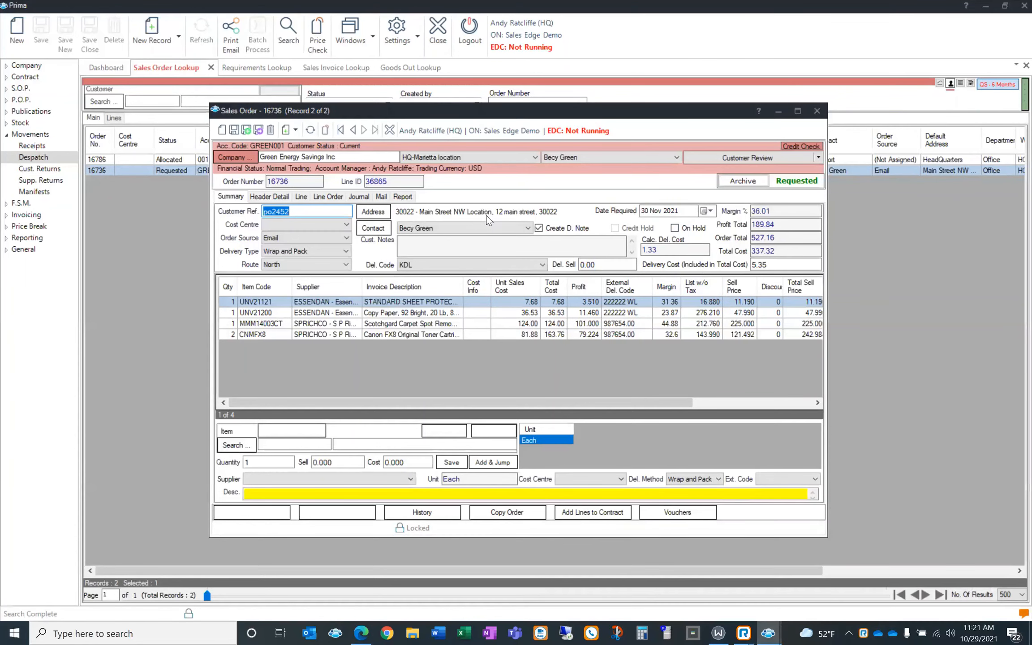
Check that order 16736's header shows the Christmas 2021 buying list, then return to Requirements Lookup
{"action": "left_click", "coordinate": [285, 197]}
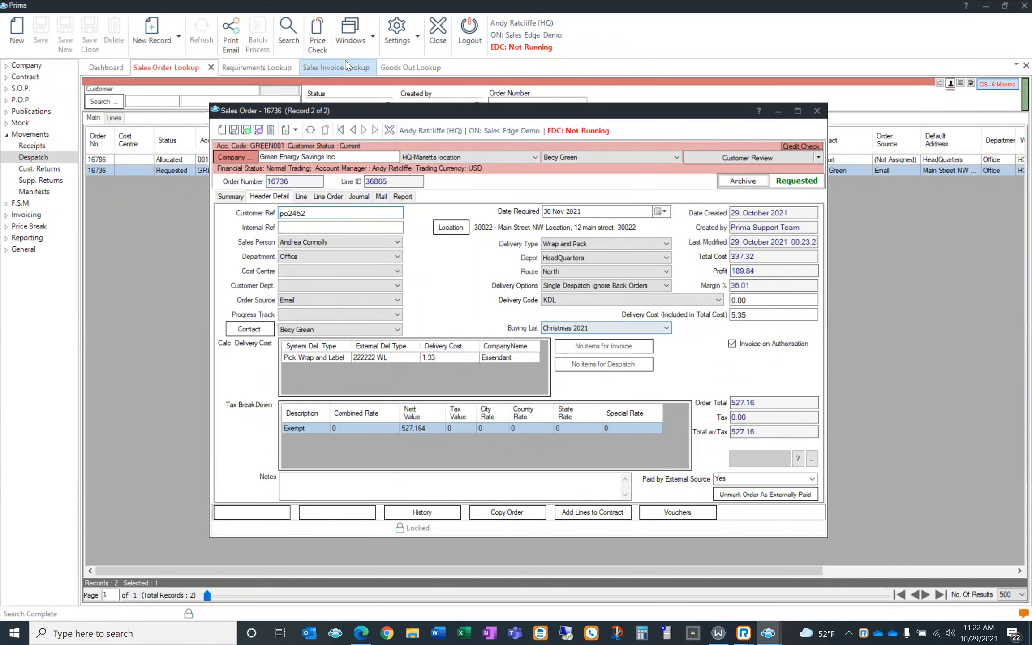
{"action": "left_click", "coordinate": [274, 69]}
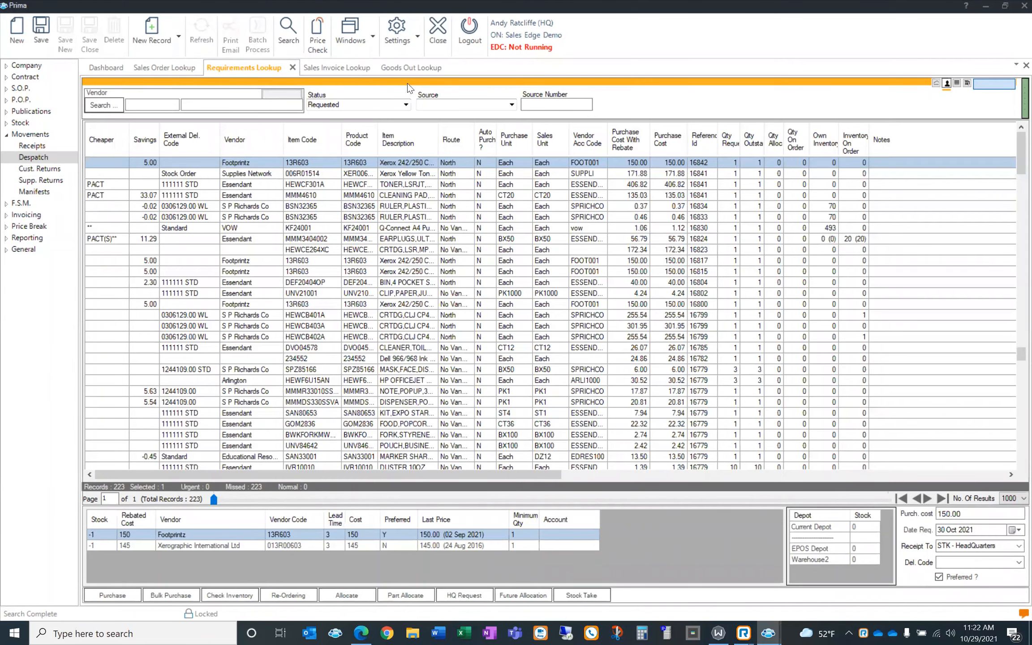
Filter Requirements Lookup by the Christmas 2021 buying list, narrowing it to 4 items from 16736
{"action": "left_click", "coordinate": [409, 83]}
{"action": "left_click", "coordinate": [190, 287]}
{"action": "left_click", "coordinate": [192, 287]}
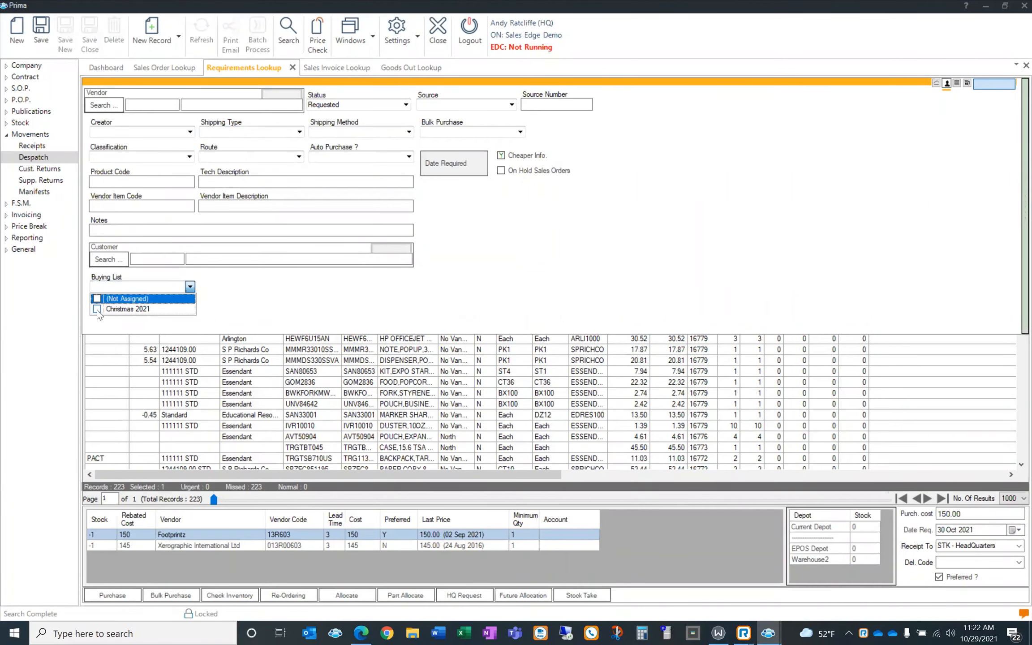
{"action": "left_click", "coordinate": [97, 309]}
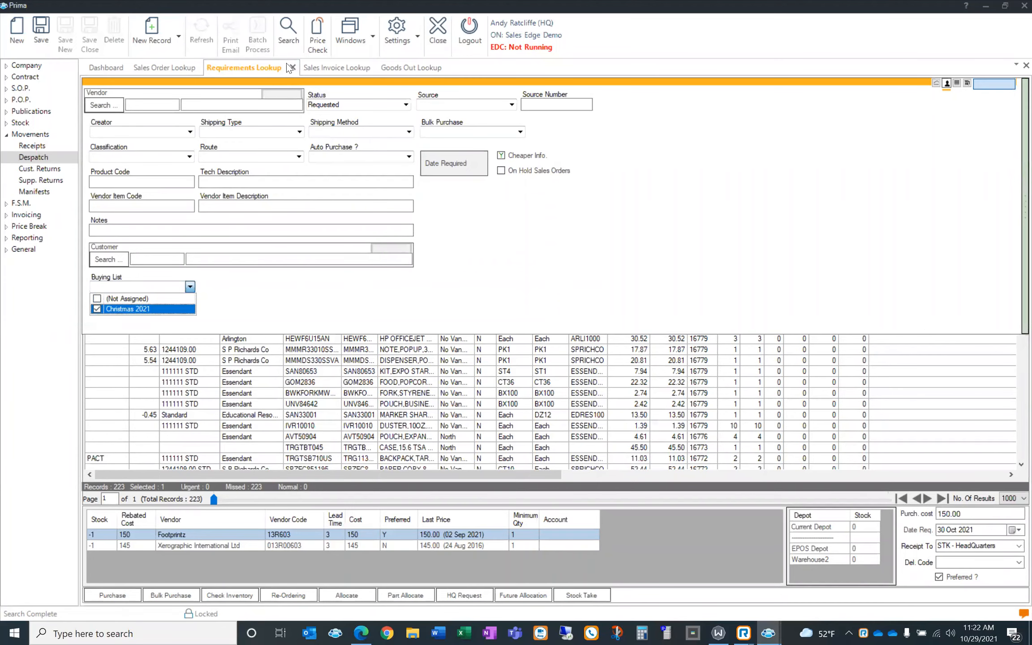
{"action": "left_click", "coordinate": [291, 44]}
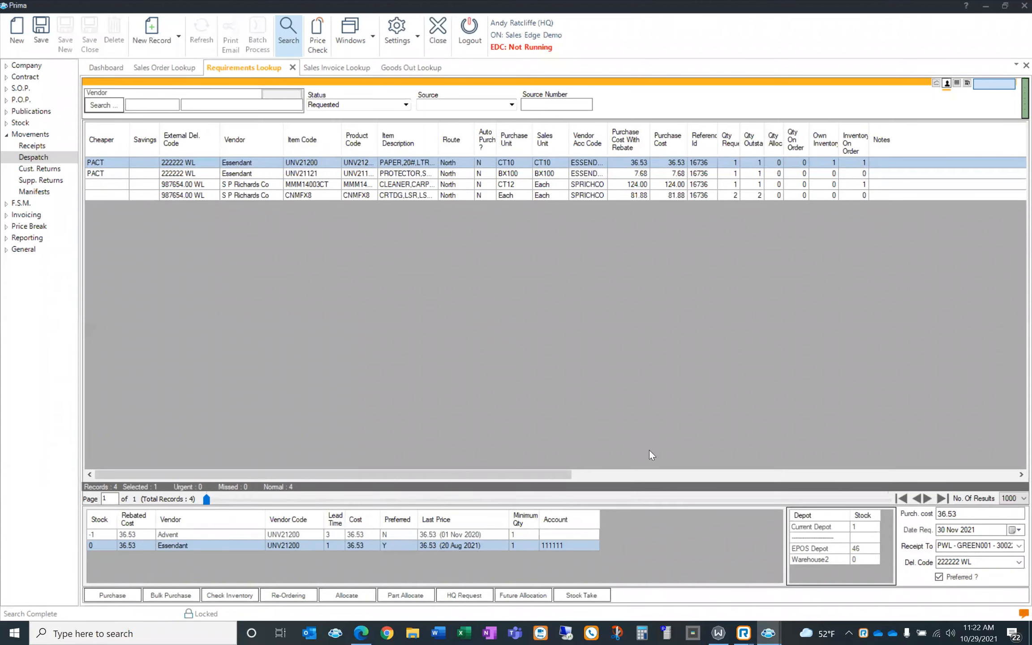
In Database Administration, go through System Keys to General and show the Custom Buying Lists entries
{"action": "mouse_move", "coordinate": [768, 631]}
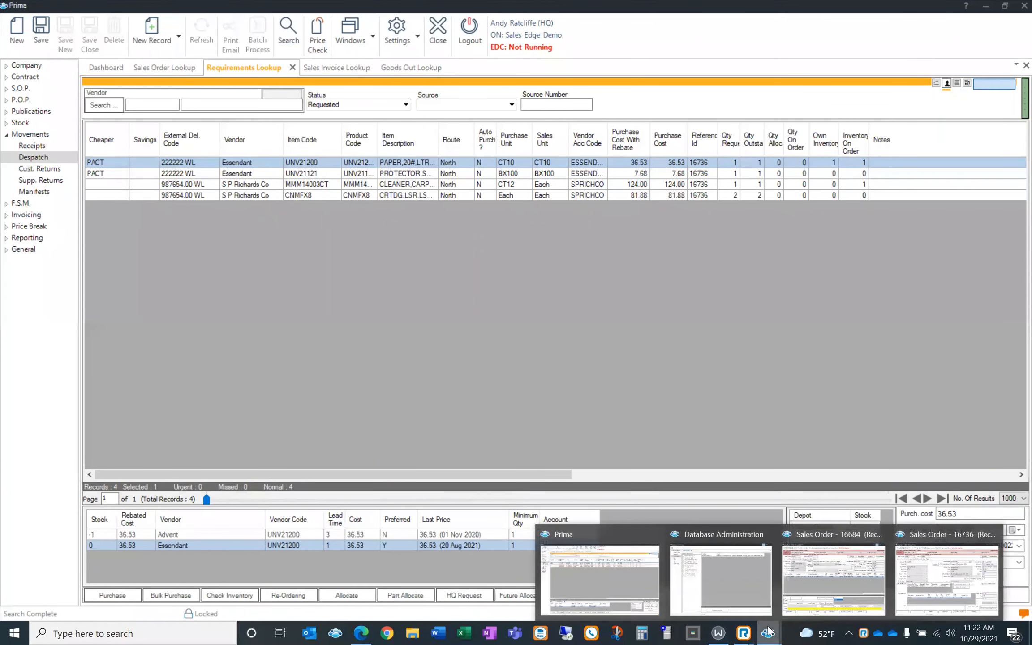
{"action": "left_click", "coordinate": [745, 576]}
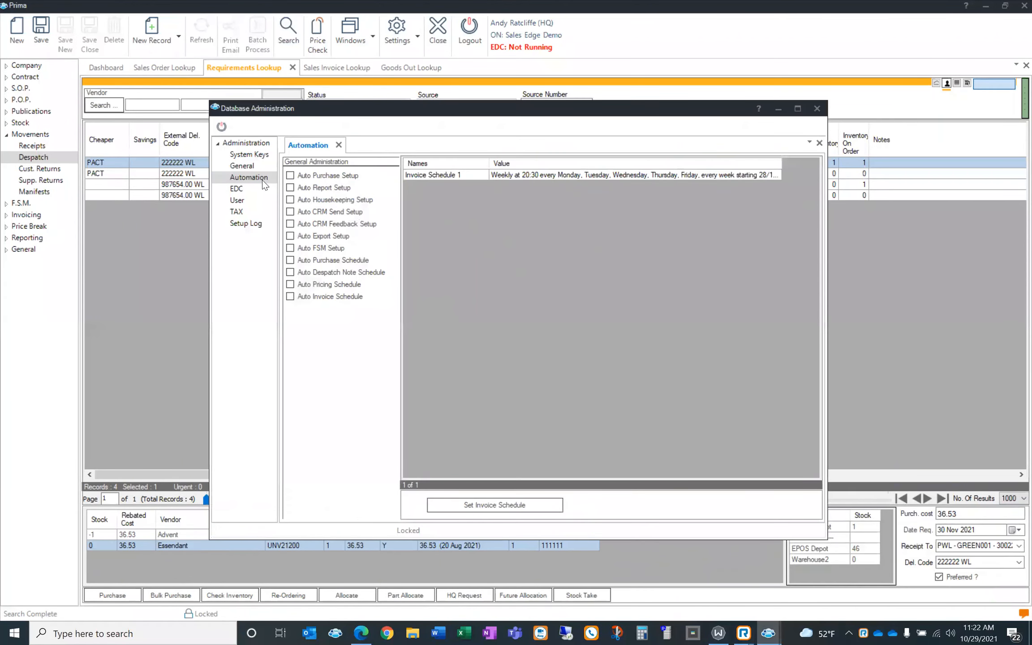
{"action": "left_click", "coordinate": [258, 166]}
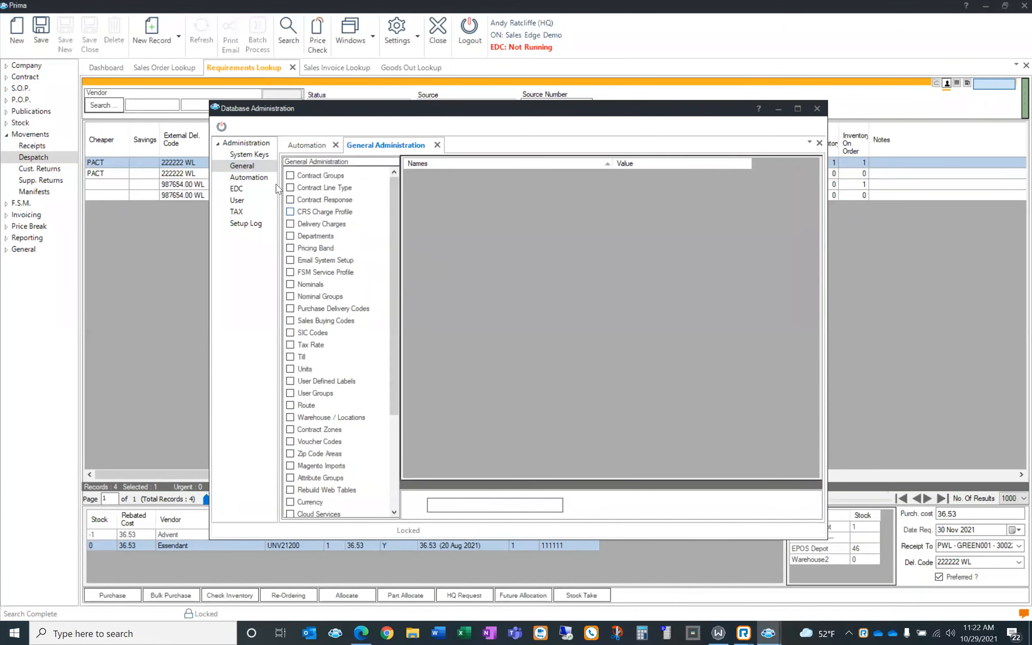
{"action": "left_click", "coordinate": [249, 155]}
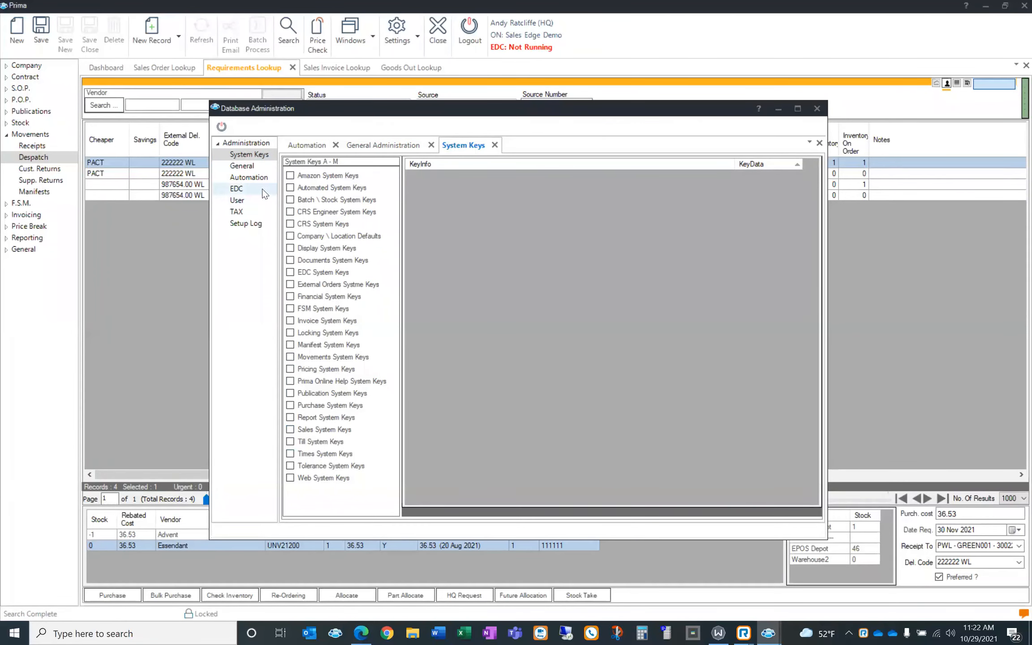
{"action": "left_click", "coordinate": [251, 166]}
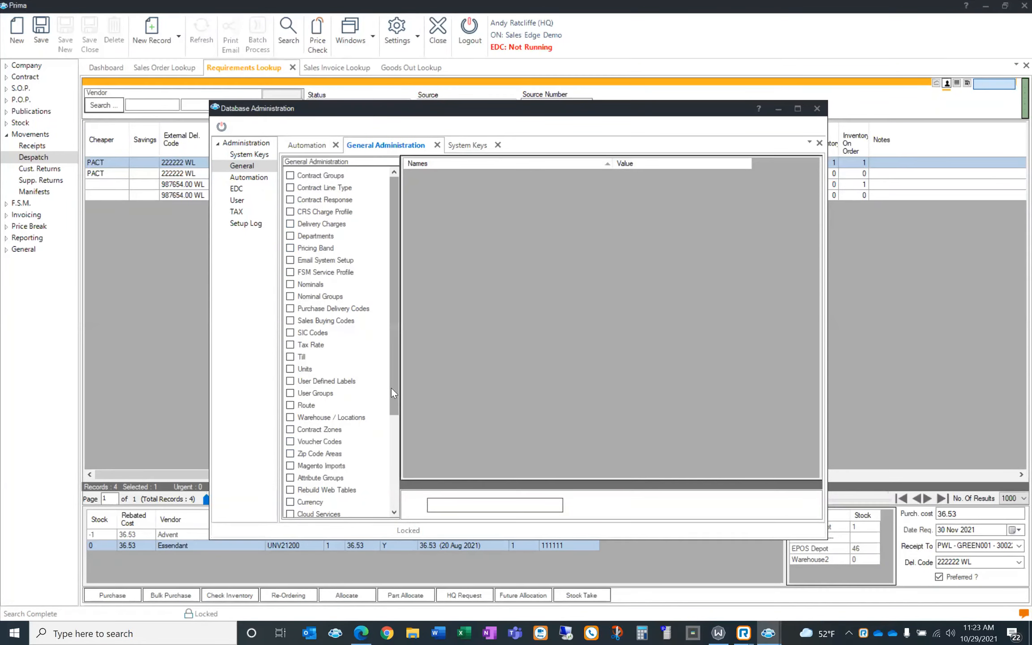
{"action": "left_click_drag", "start_coordinate": [392, 387], "coordinate": [385, 500]}
{"action": "left_click", "coordinate": [316, 510]}
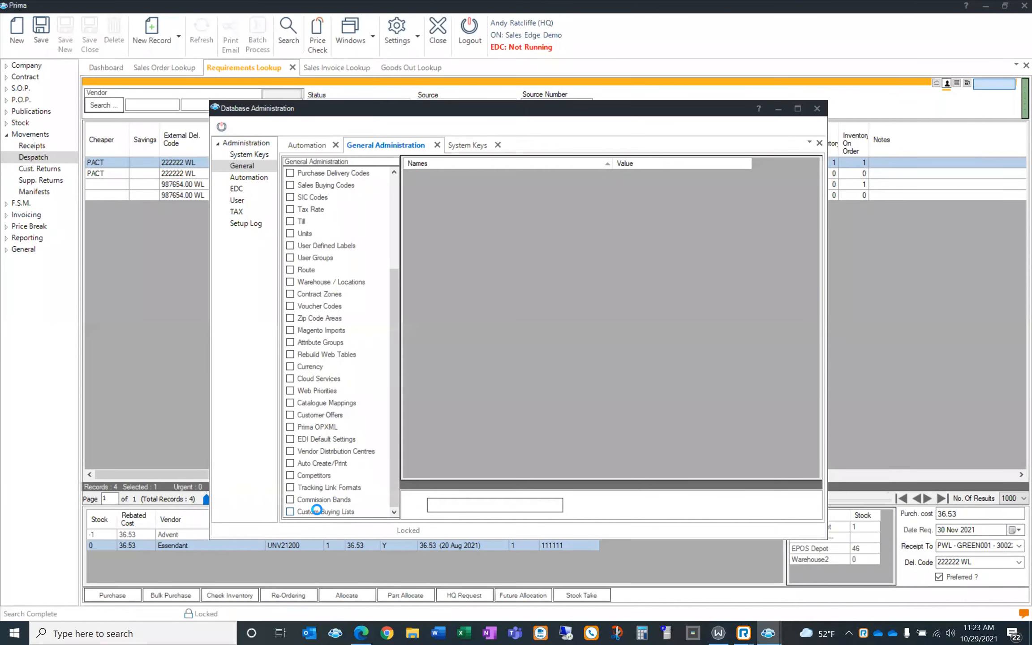
Start a new custom buying list named 'Back to School' for the HeadQuarters depot
{"action": "left_click", "coordinate": [525, 503]}
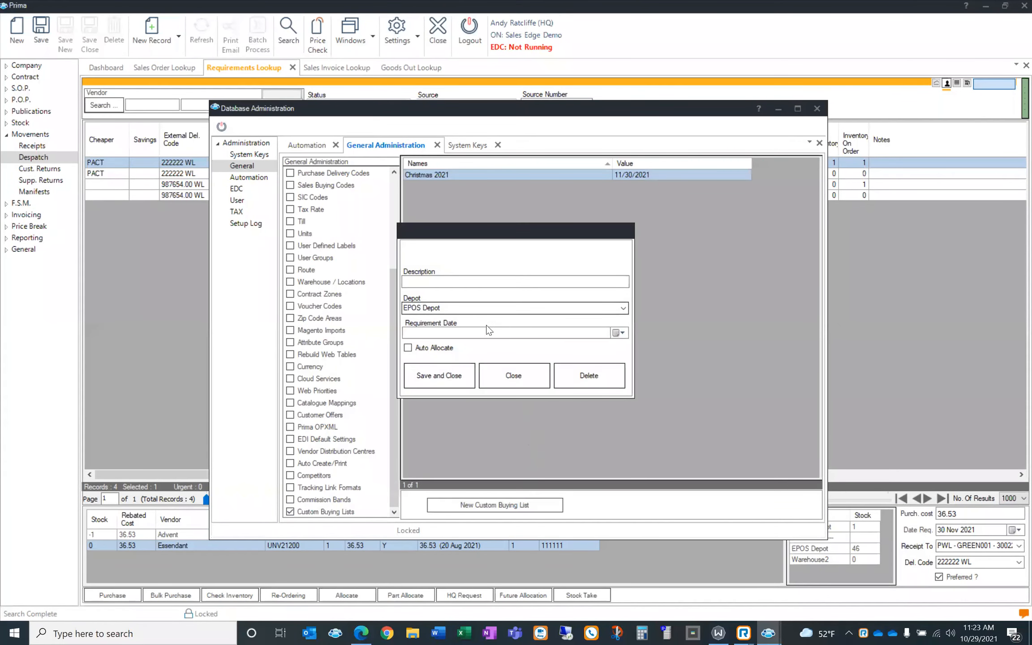
{"action": "left_click", "coordinate": [445, 282]}
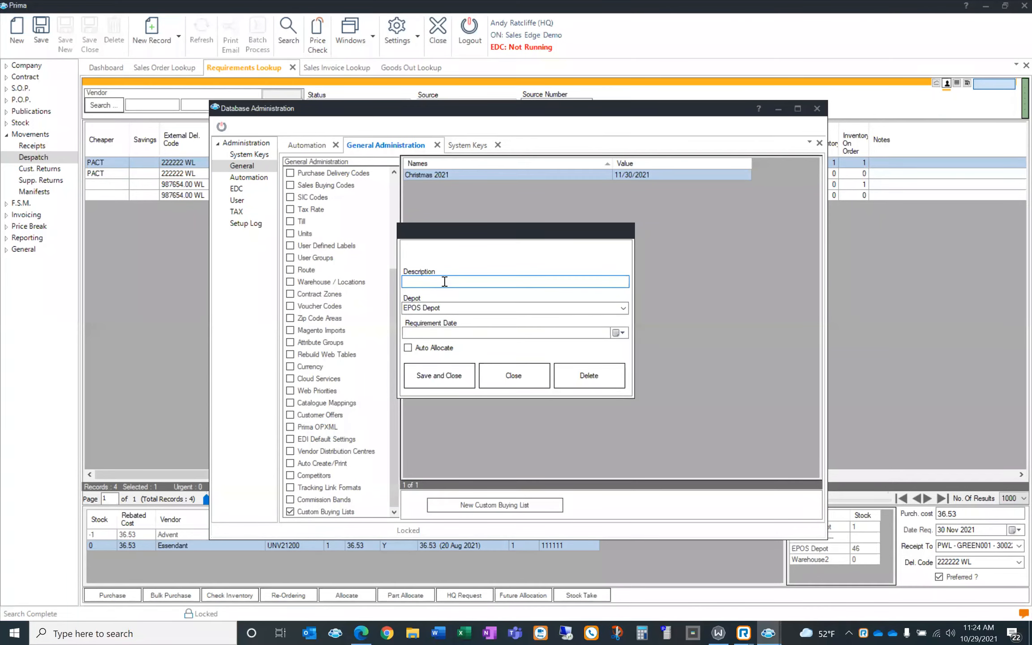
{"action": "type", "text": "Back to School"}
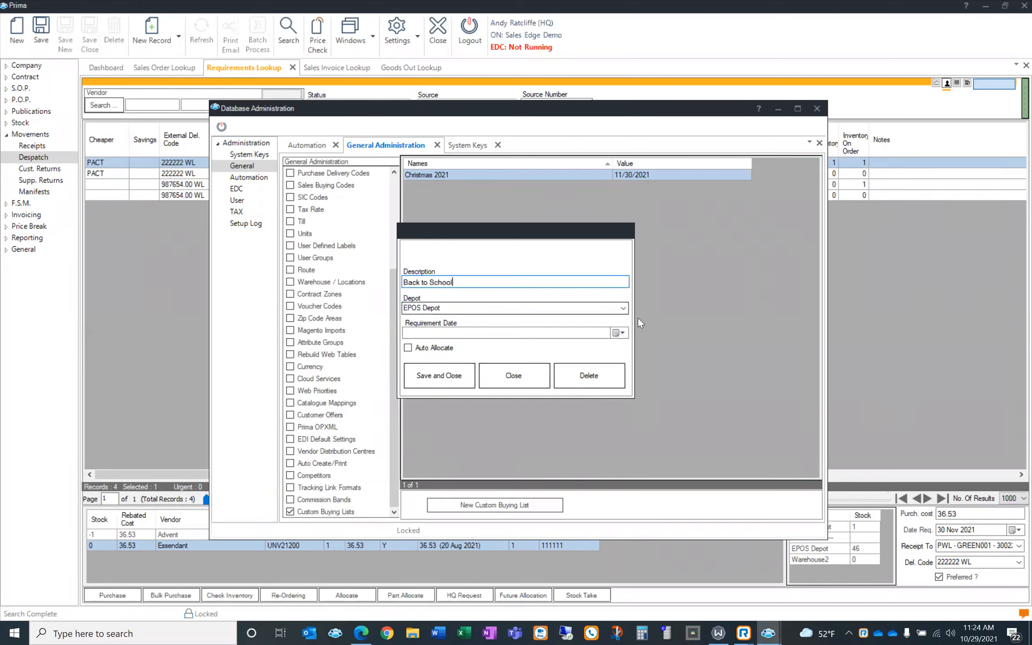
{"action": "left_click", "coordinate": [623, 307]}
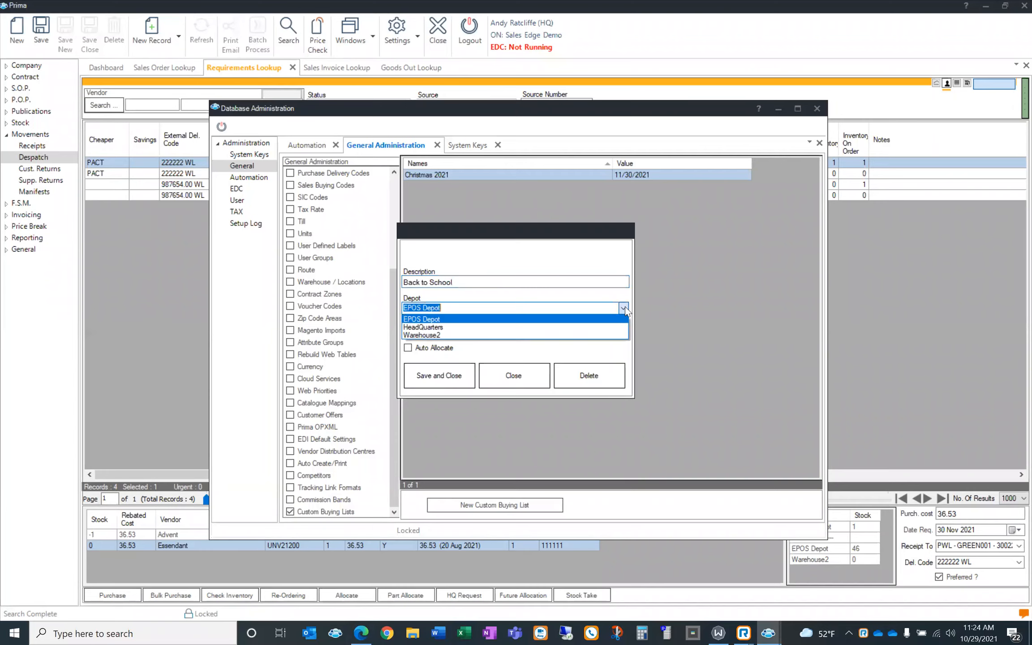
{"action": "left_click", "coordinate": [609, 328]}
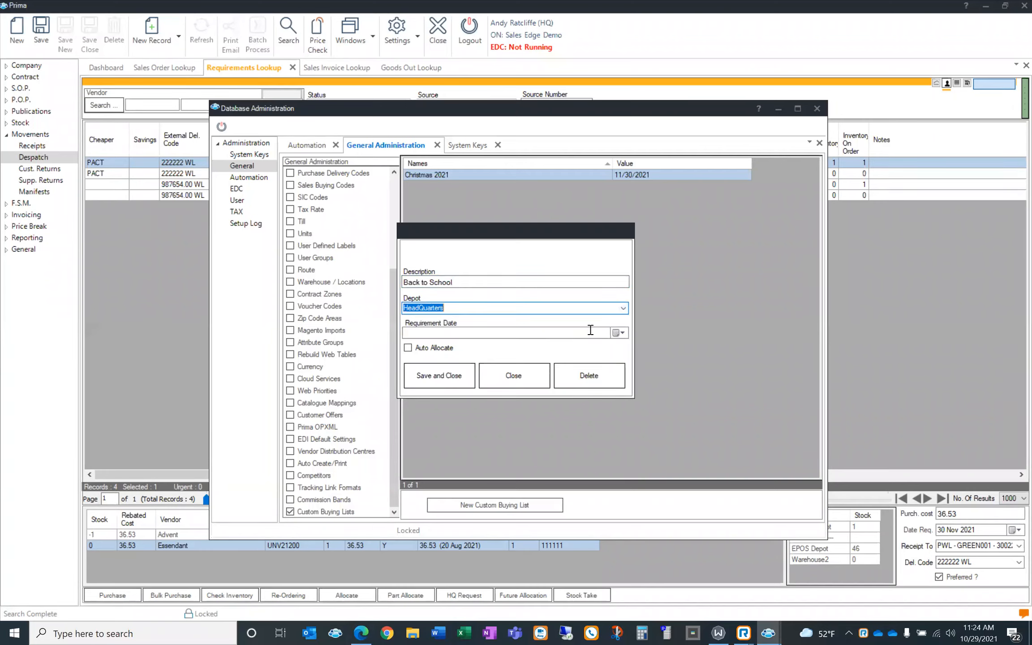
Set the requirement date to 10 Nov 2021, enable Auto Allocate, and save the list
{"action": "left_click", "coordinate": [621, 333]}
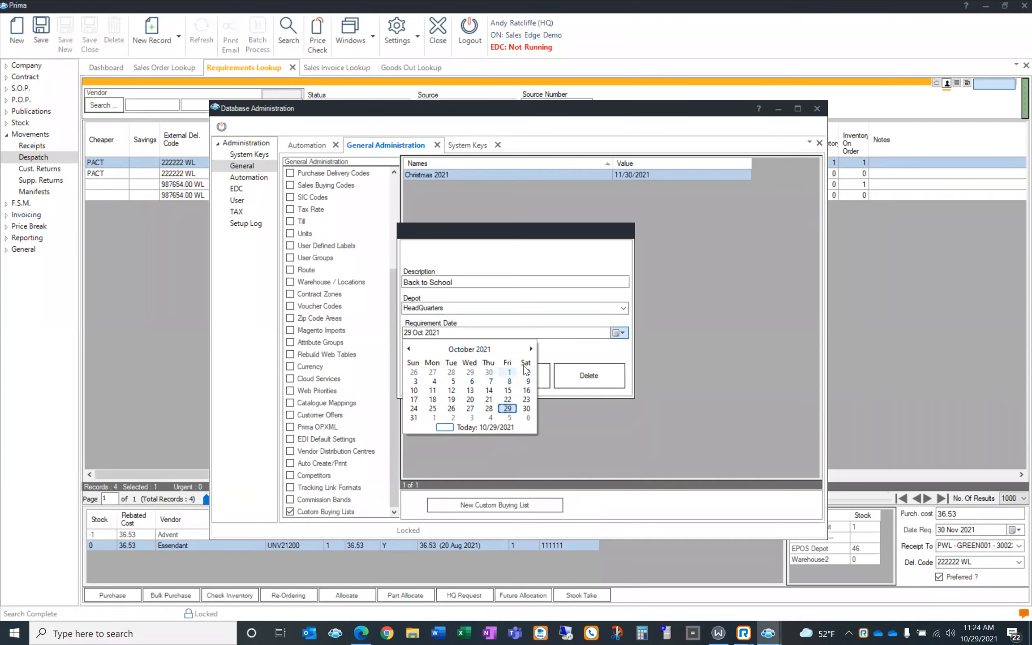
{"action": "left_click", "coordinate": [532, 349]}
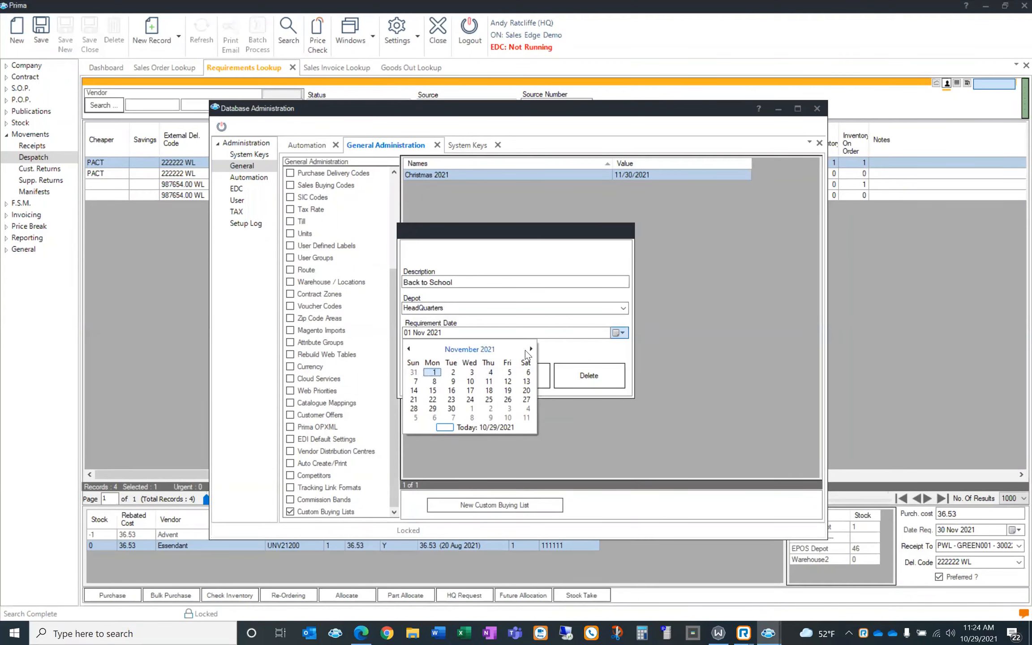
{"action": "left_click", "coordinate": [466, 381]}
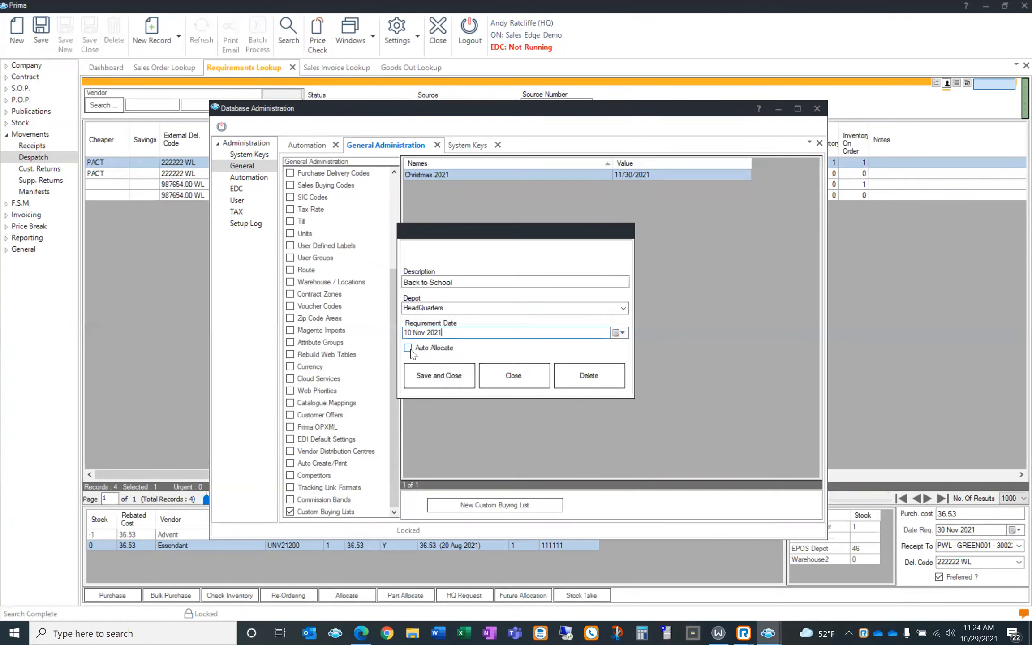
{"action": "left_click", "coordinate": [408, 349]}
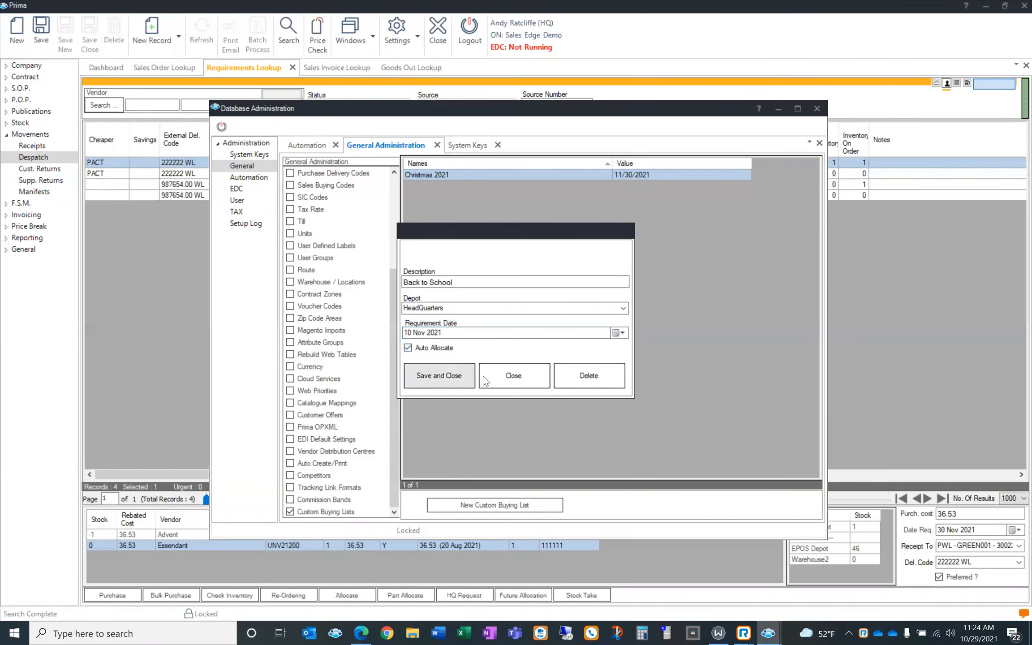
{"action": "left_click", "coordinate": [408, 347]}
{"action": "left_click", "coordinate": [438, 375]}
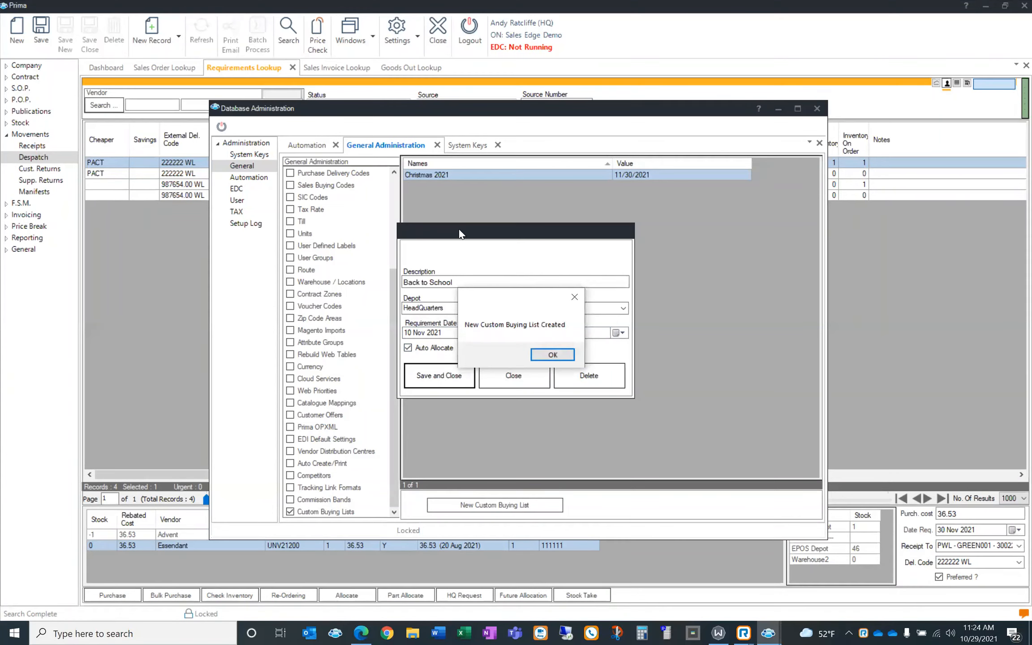
{"action": "left_click", "coordinate": [547, 355]}
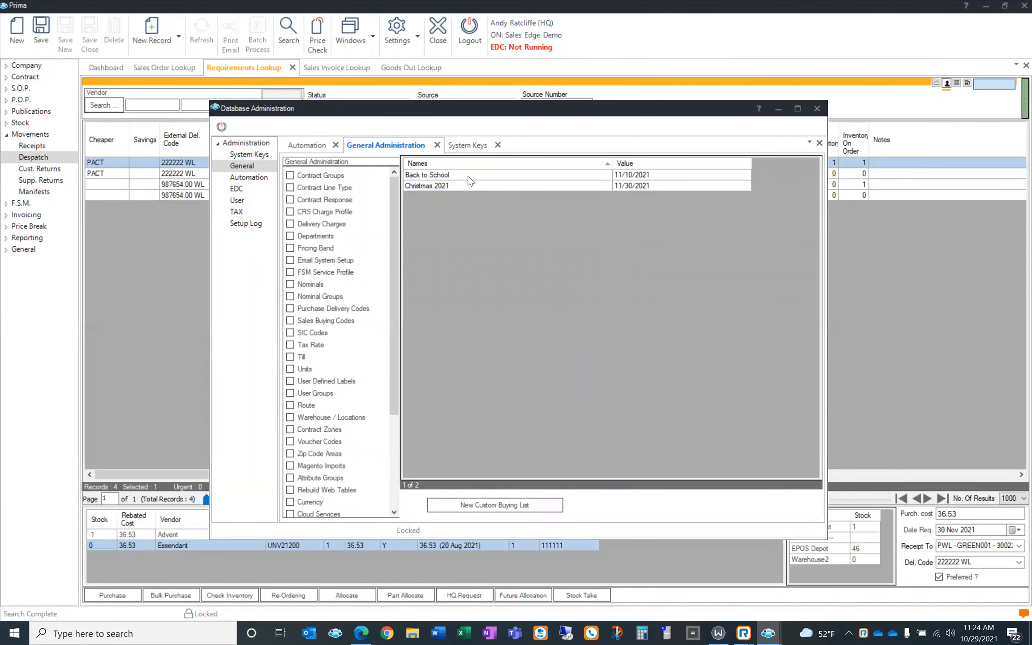
{"action": "left_click", "coordinate": [469, 179]}
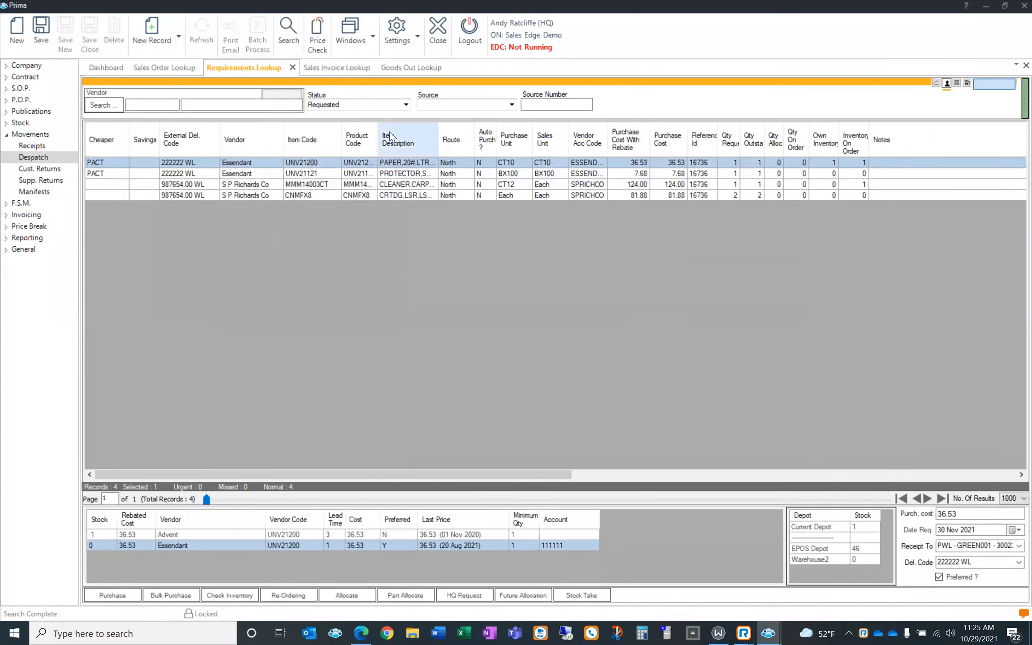
Review the buying lists available in the Requirements Lookup filter, then hide the filters
{"action": "left_click", "coordinate": [387, 80]}
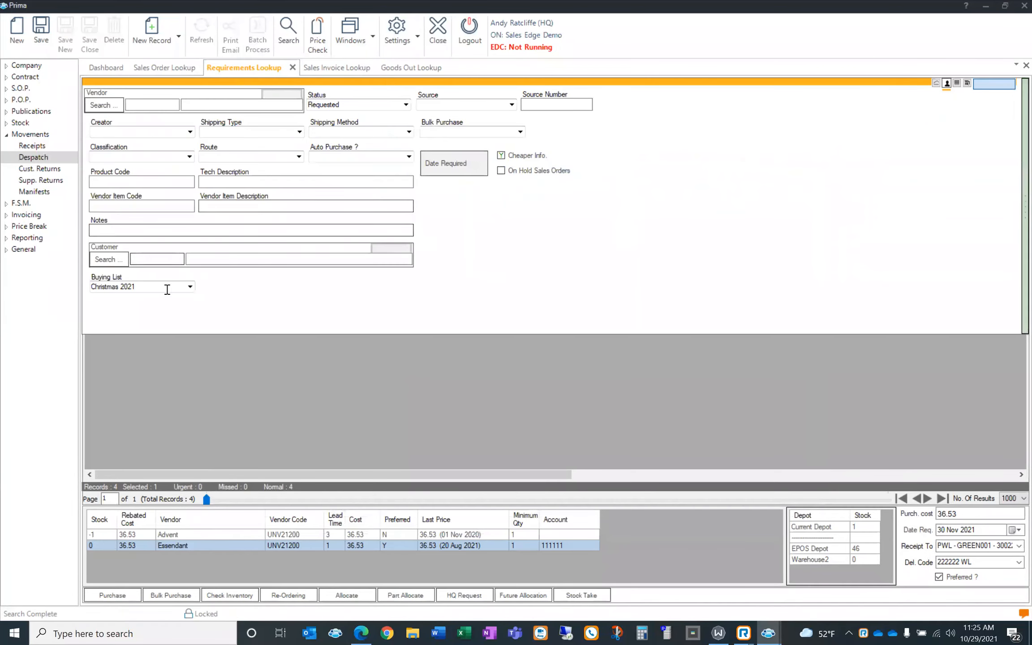
{"action": "left_click", "coordinate": [190, 286]}
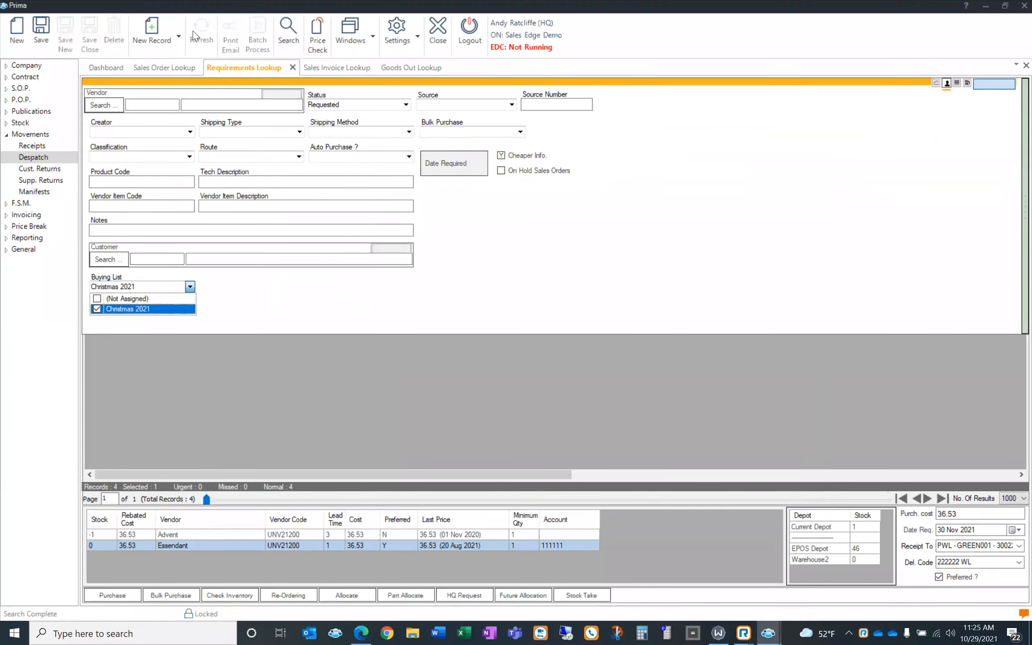
{"action": "left_click", "coordinate": [188, 67]}
{"action": "left_click", "coordinate": [233, 67]}
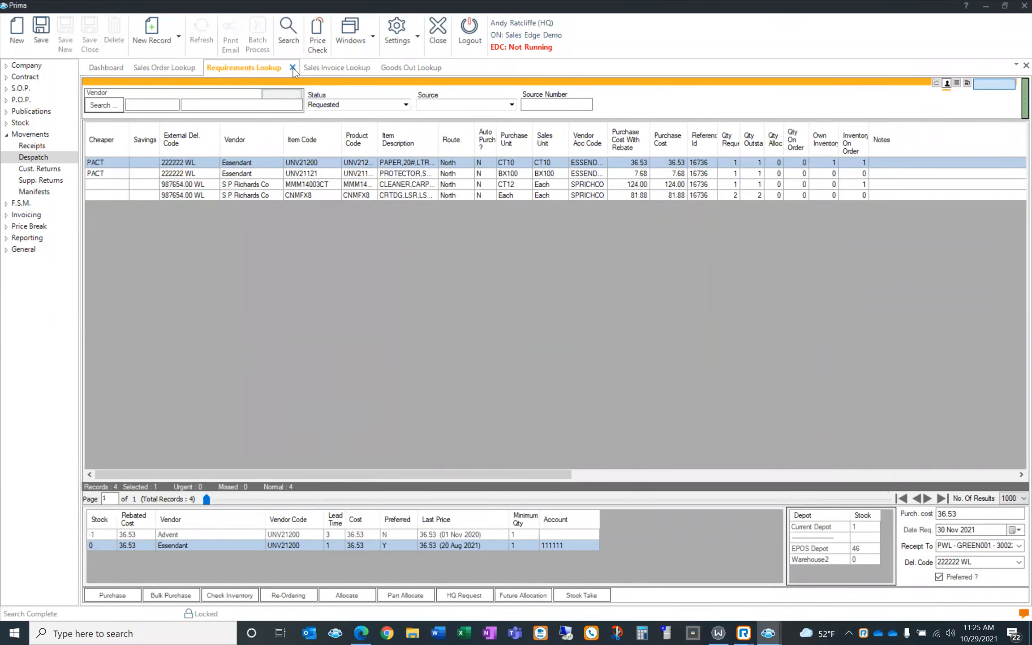
Close the old Requirements Lookup and reopen a fresh one from P.O.P. > Requirements
{"action": "left_click", "coordinate": [292, 68]}
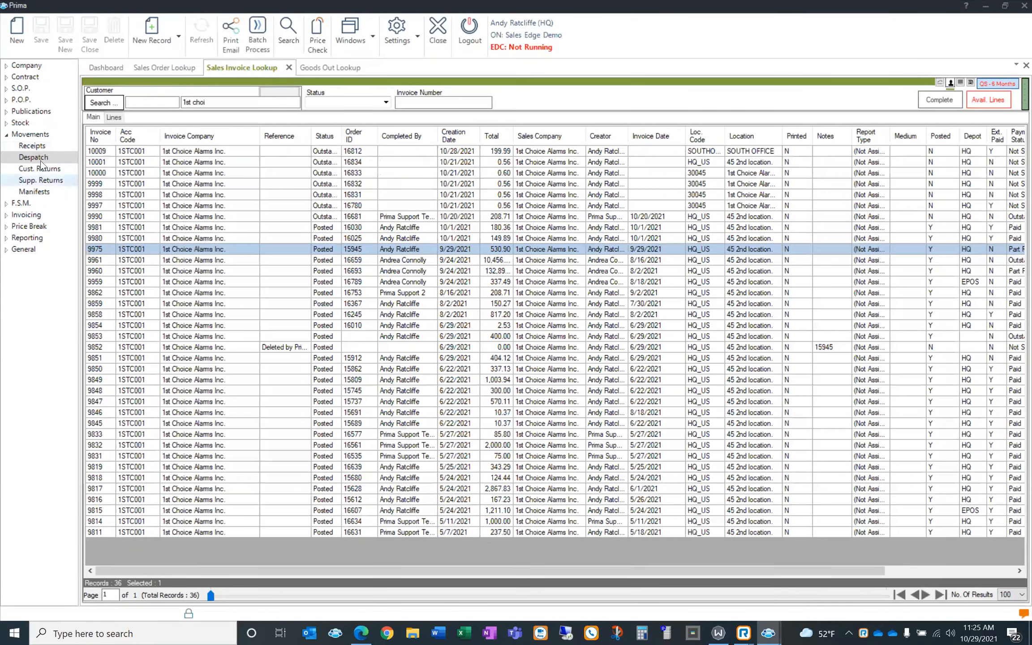
{"action": "left_click", "coordinate": [30, 134]}
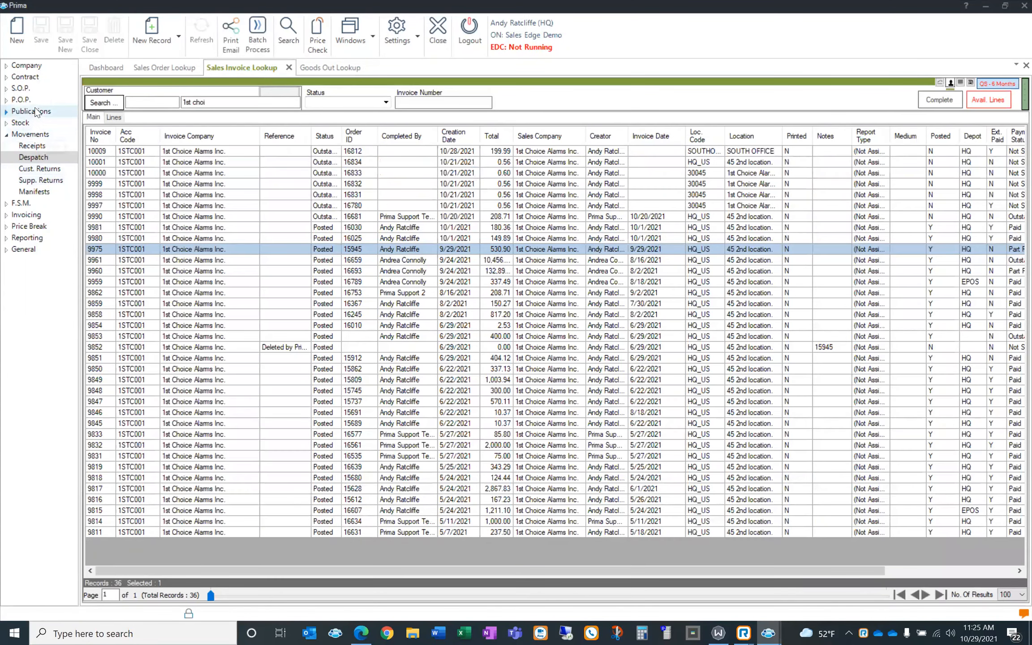
{"action": "left_click", "coordinate": [36, 102]}
{"action": "left_click", "coordinate": [37, 114]}
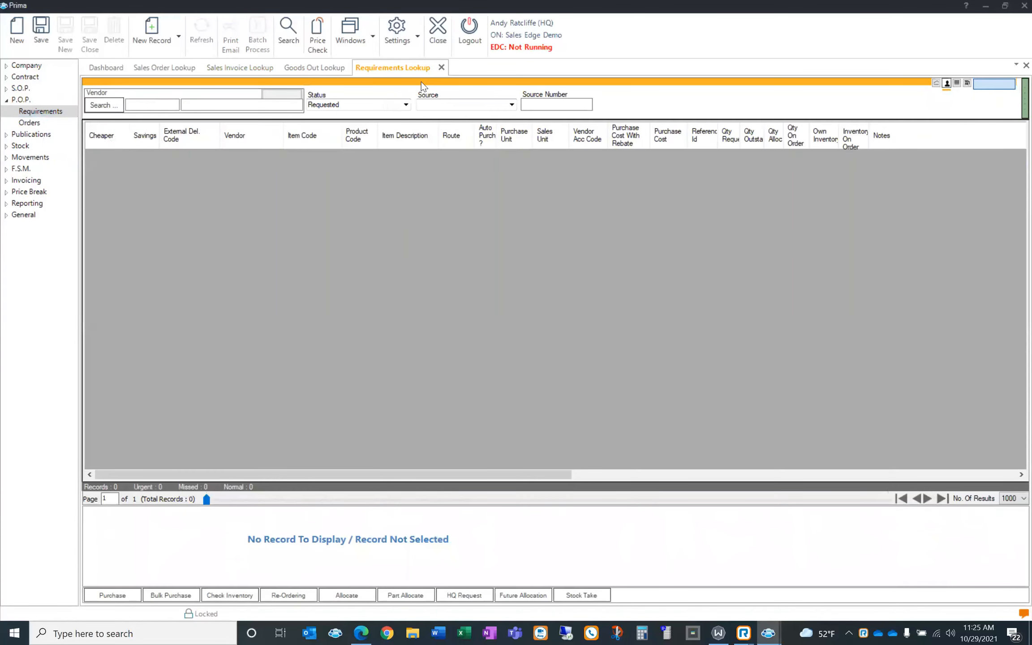
Filter the new Requirements Lookup to Christmas 2021, listing four items from Essendant and S P Richards
{"action": "left_click", "coordinate": [421, 83]}
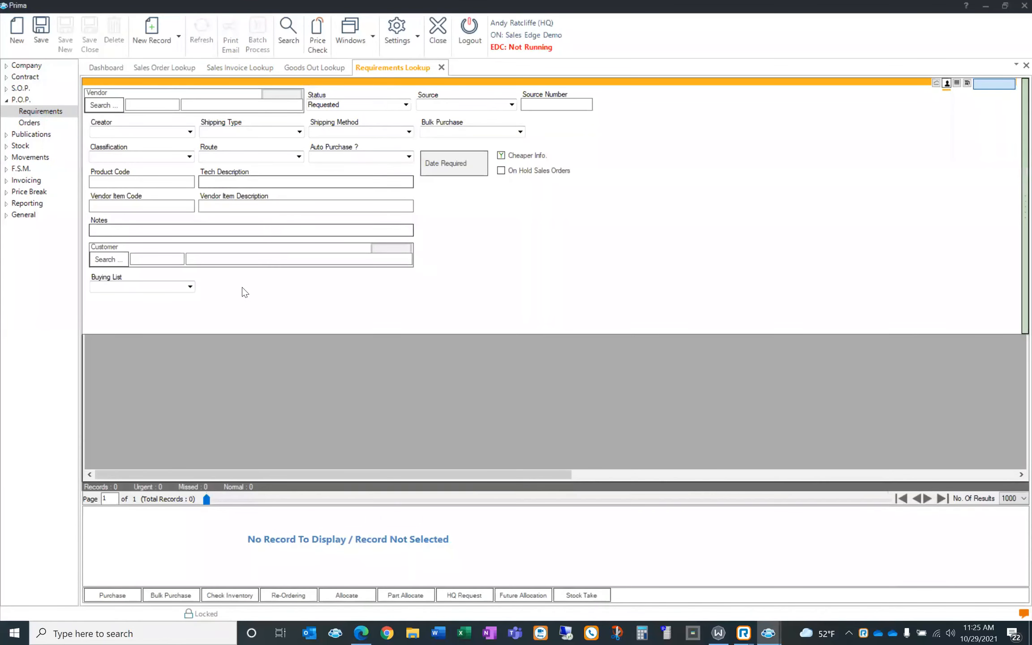
{"action": "left_click", "coordinate": [190, 287]}
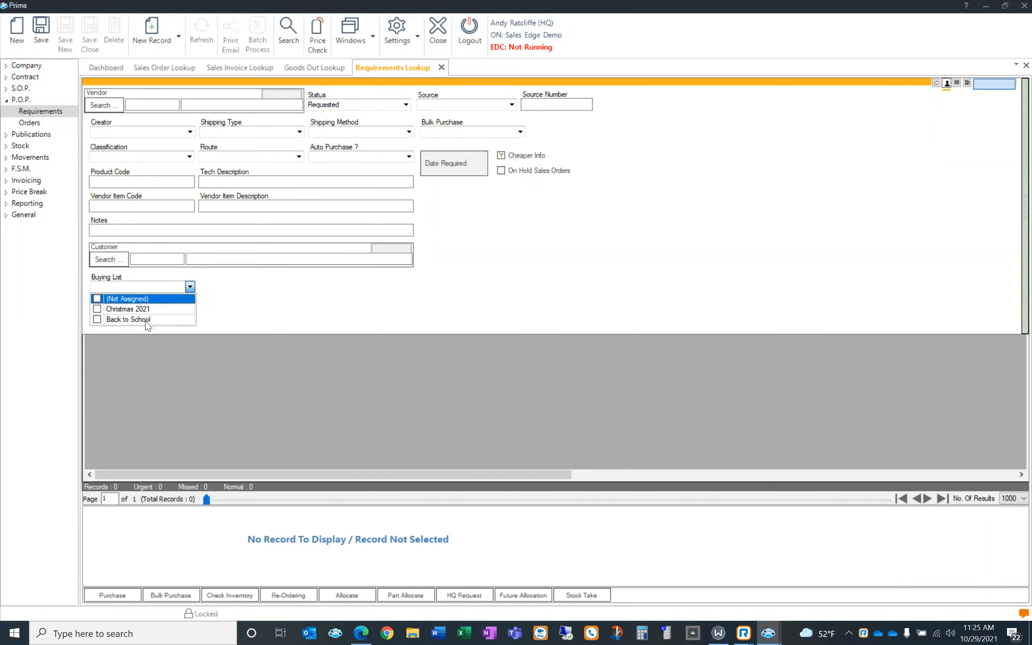
{"action": "left_click", "coordinate": [97, 309]}
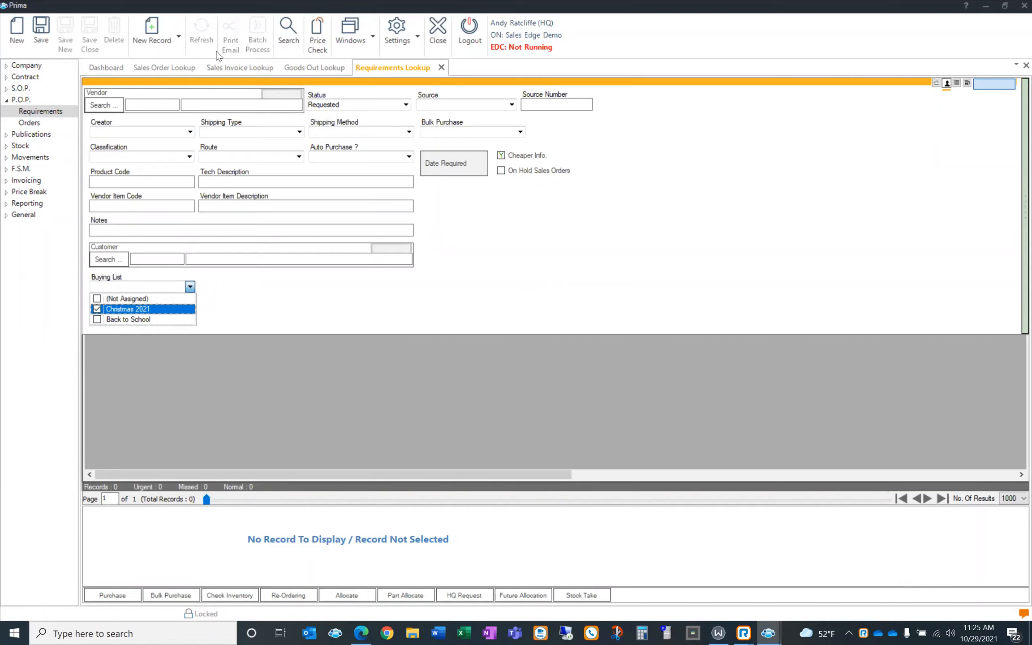
{"action": "left_click", "coordinate": [291, 54]}
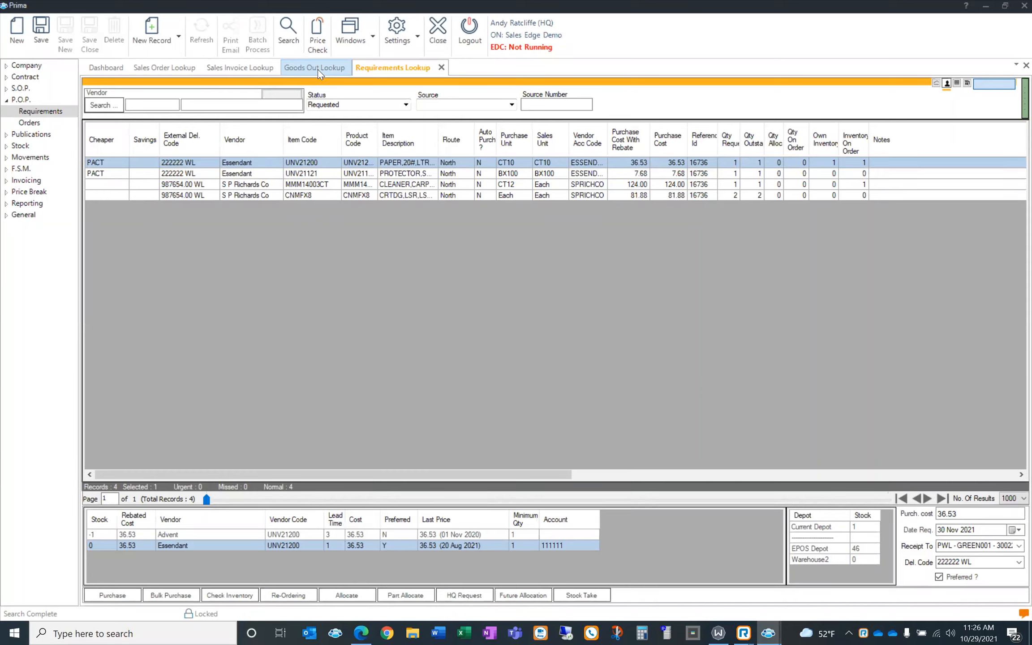
{"action": "left_click", "coordinate": [33, 168]}
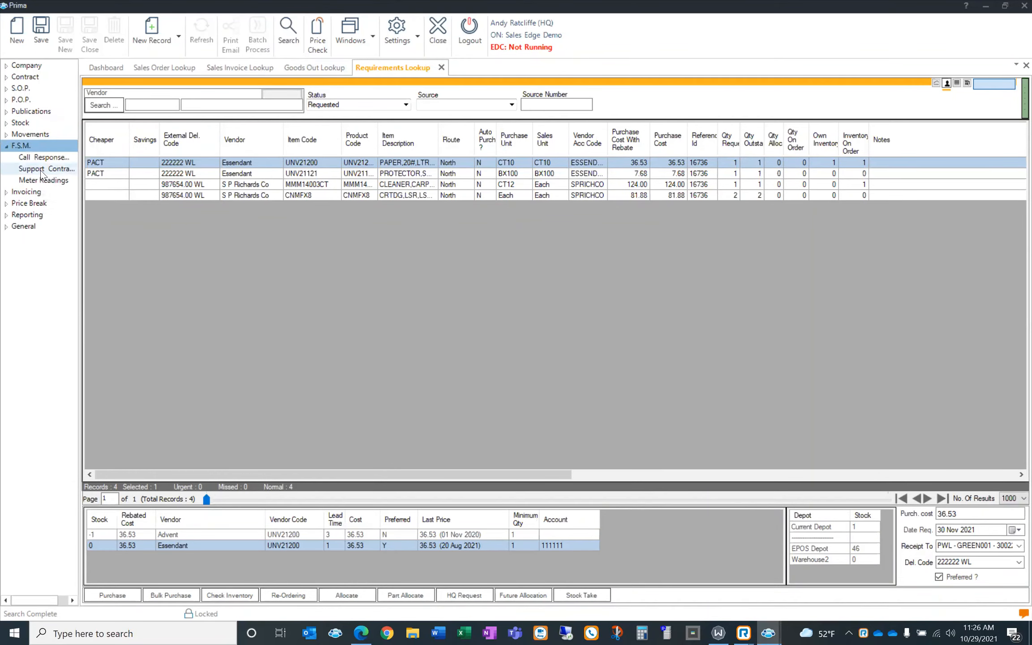
Search all 283 support contracts, then open the Call Response and Meter Readings lookups
{"action": "left_click", "coordinate": [41, 169]}
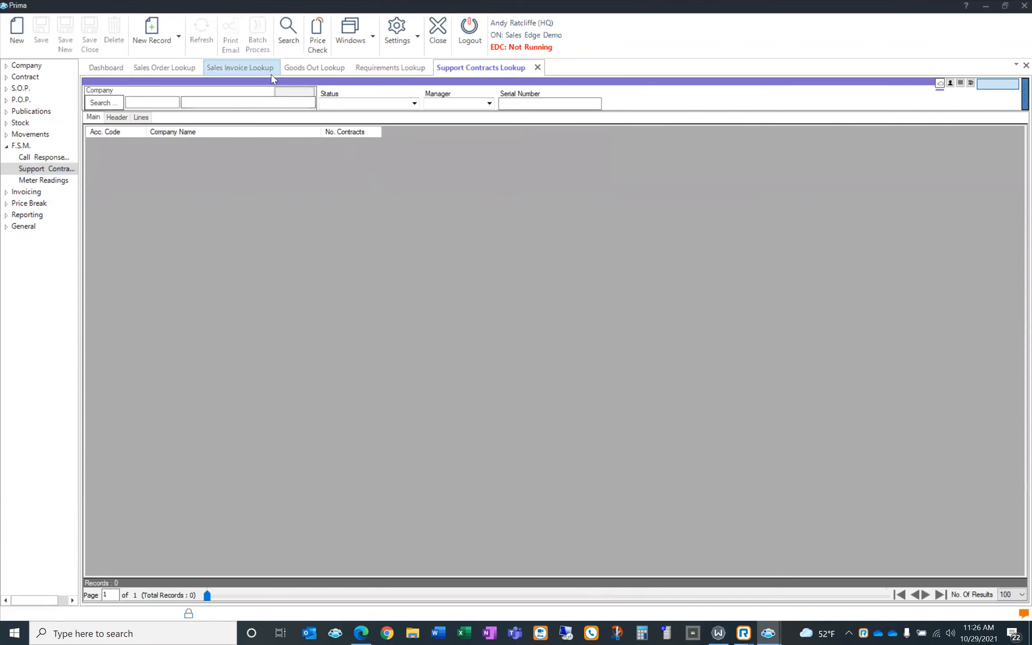
{"action": "left_click", "coordinate": [279, 52]}
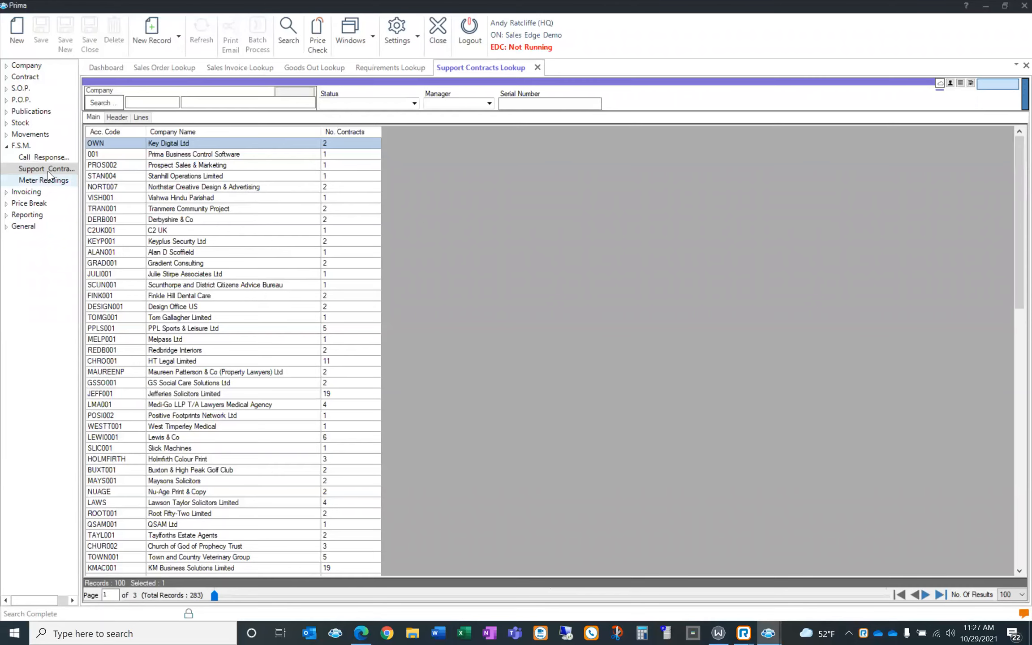
{"action": "left_click", "coordinate": [45, 157]}
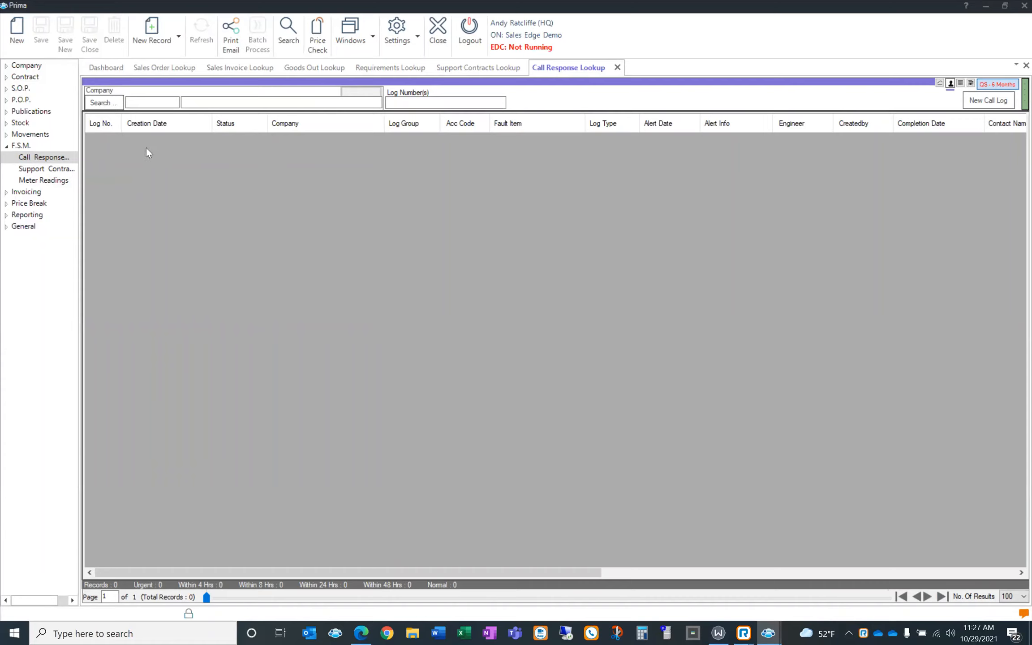
{"action": "left_click", "coordinate": [57, 180]}
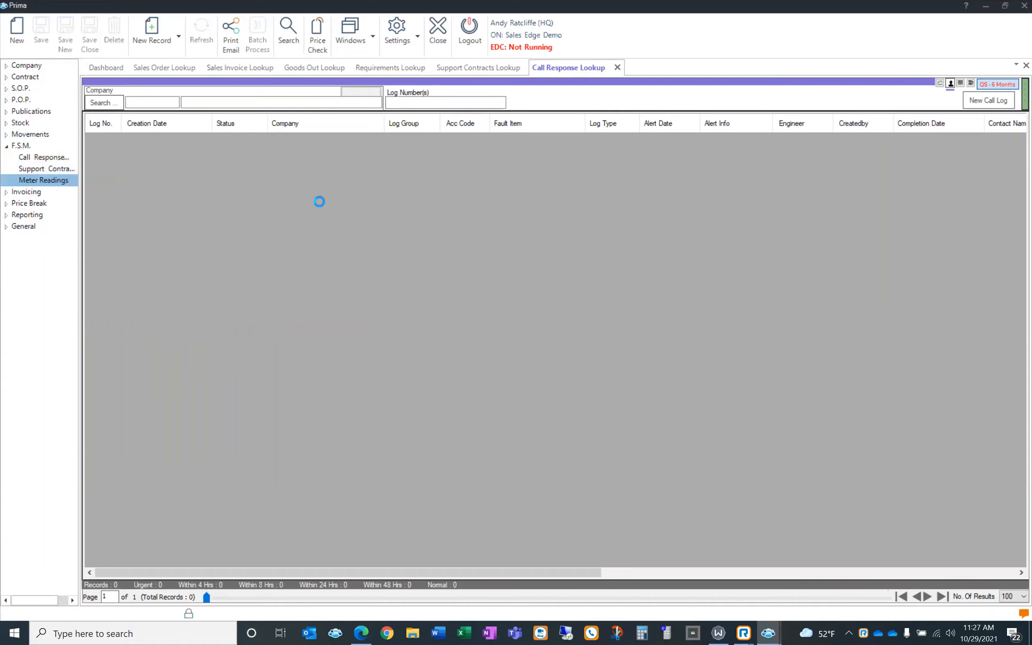
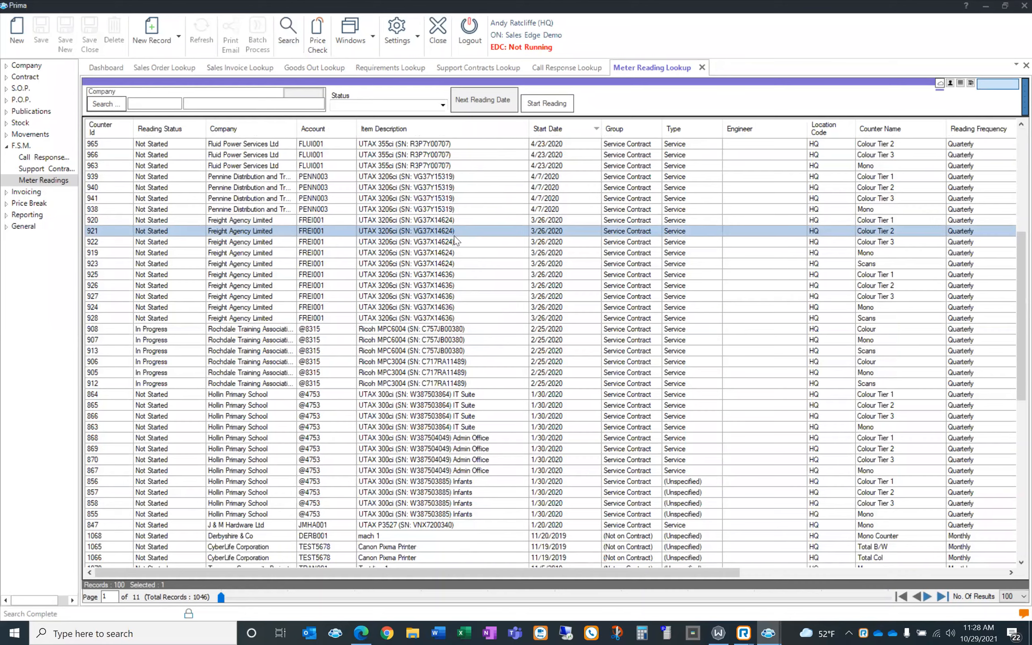
View meter reading record 921, close it, and minimise the main Prima window
{"action": "double_click", "coordinate": [454, 234]}
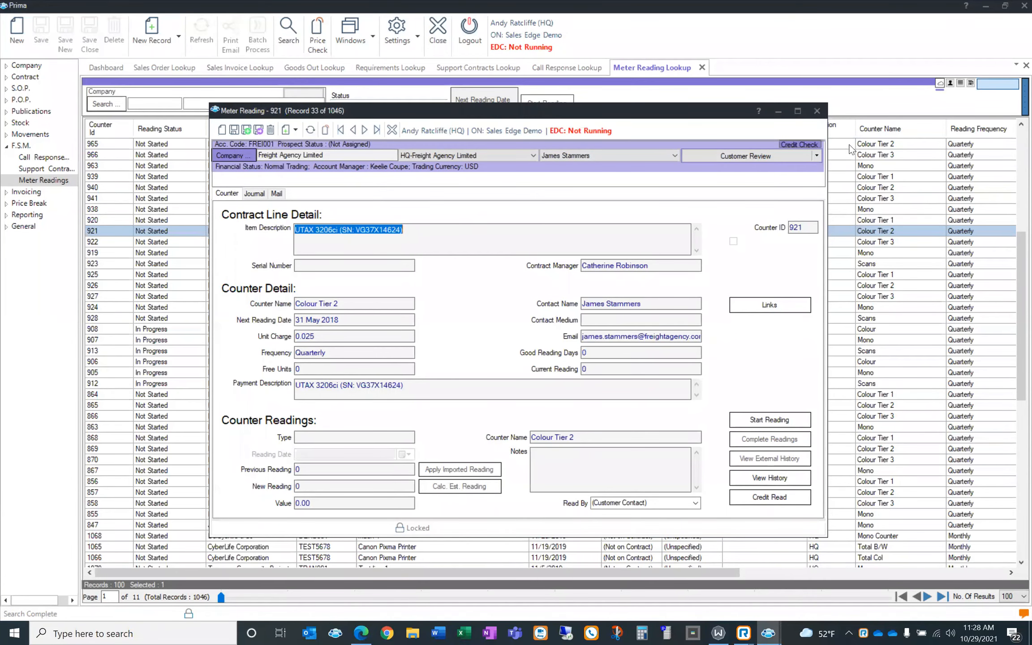
{"action": "left_click", "coordinate": [816, 116]}
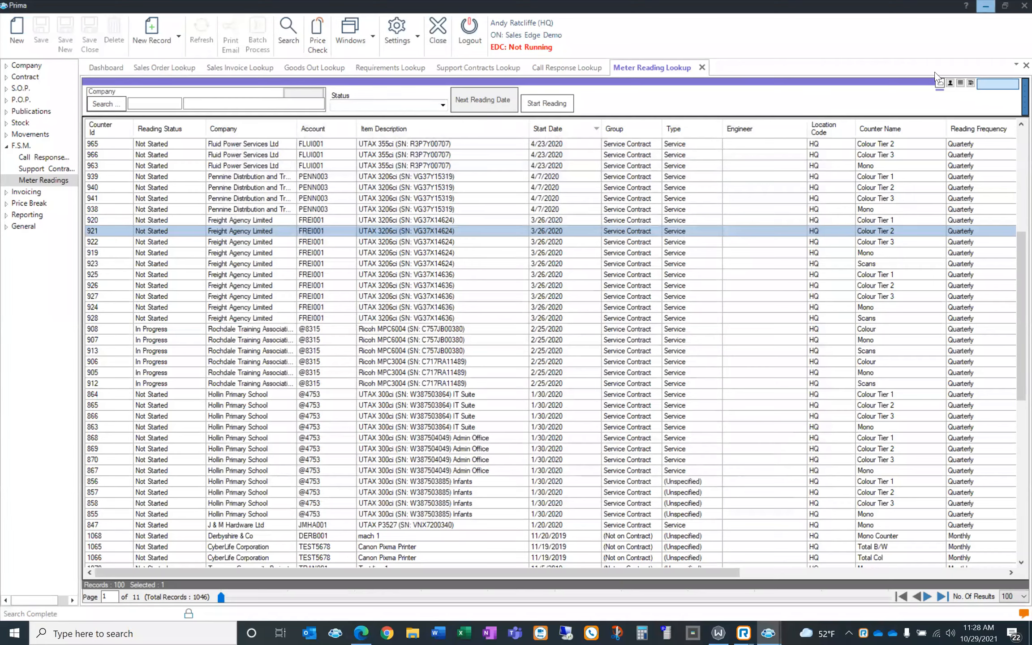
{"action": "left_click", "coordinate": [985, 6]}
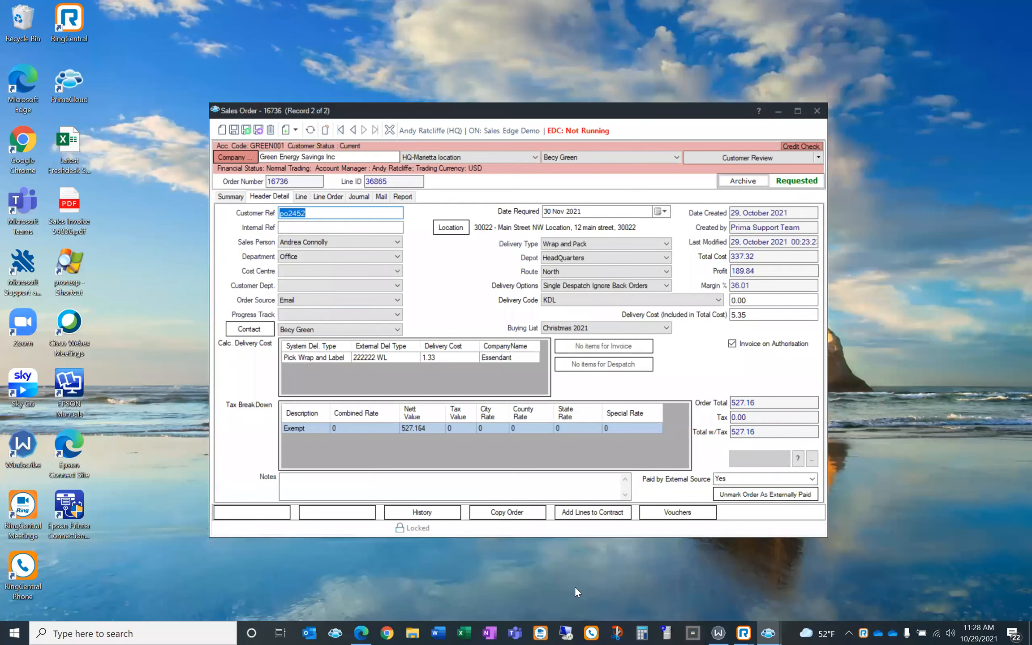
Minimise the sales order window and sign in to Prima Till, reaching its orders list headed by order 16842
{"action": "mouse_move", "coordinate": [767, 631]}
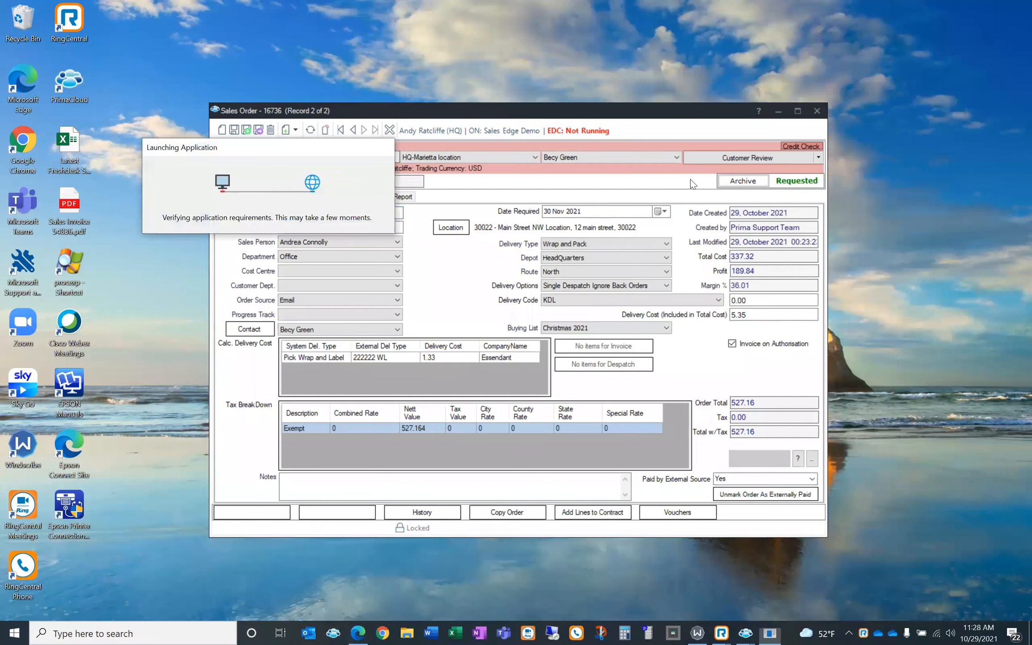
{"action": "left_click", "coordinate": [778, 112]}
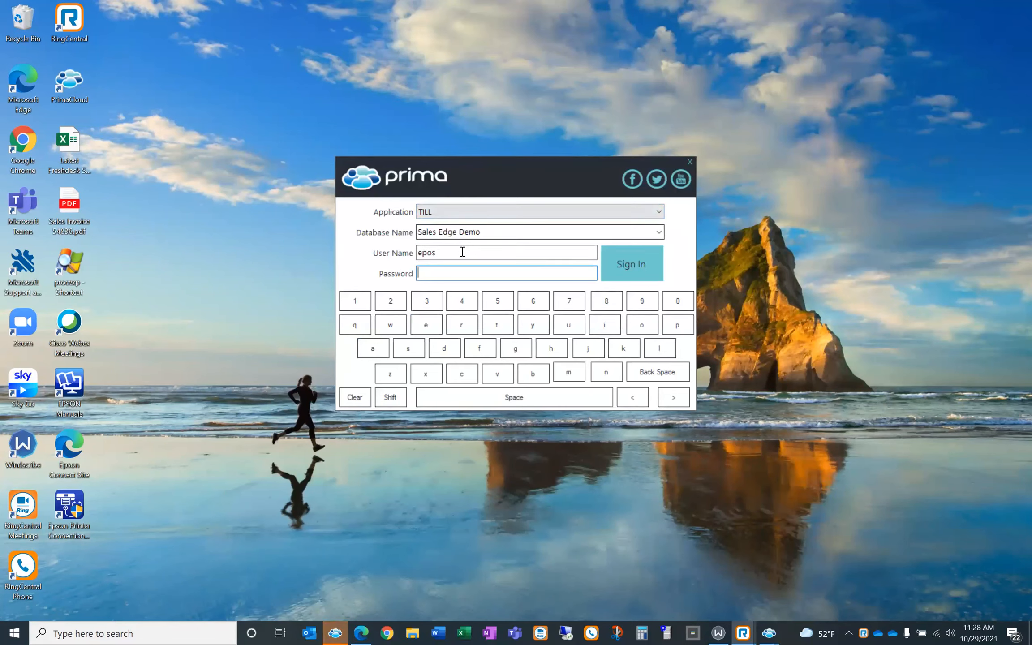
{"action": "left_click", "coordinate": [620, 262]}
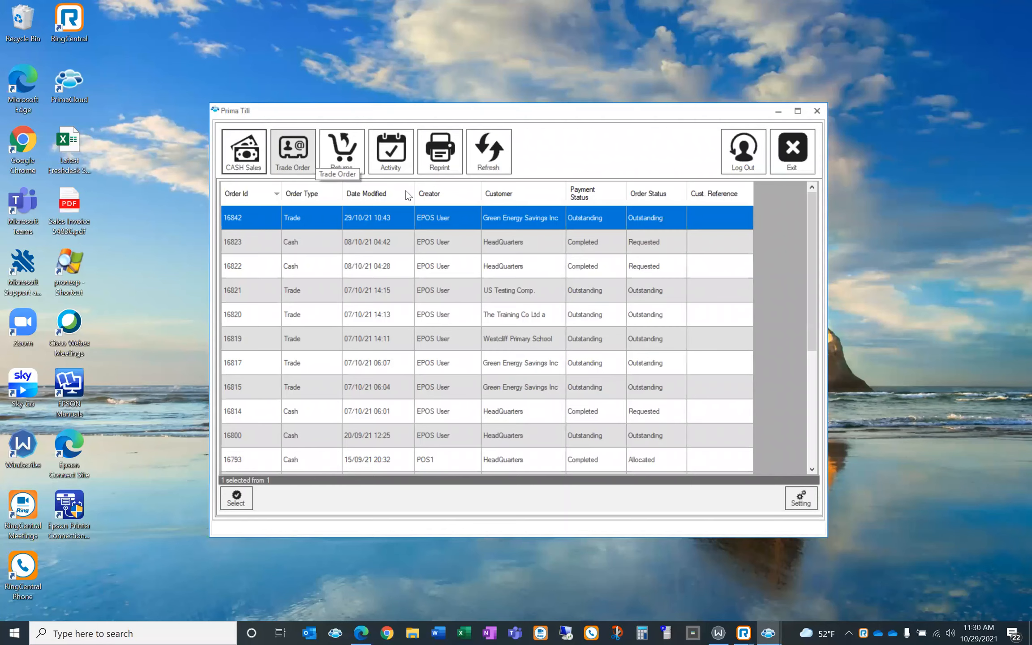
Start a new trade order for customer Green Energy Savings Inc (GREEN001), found by searching 'gre'
{"action": "left_click", "coordinate": [298, 153]}
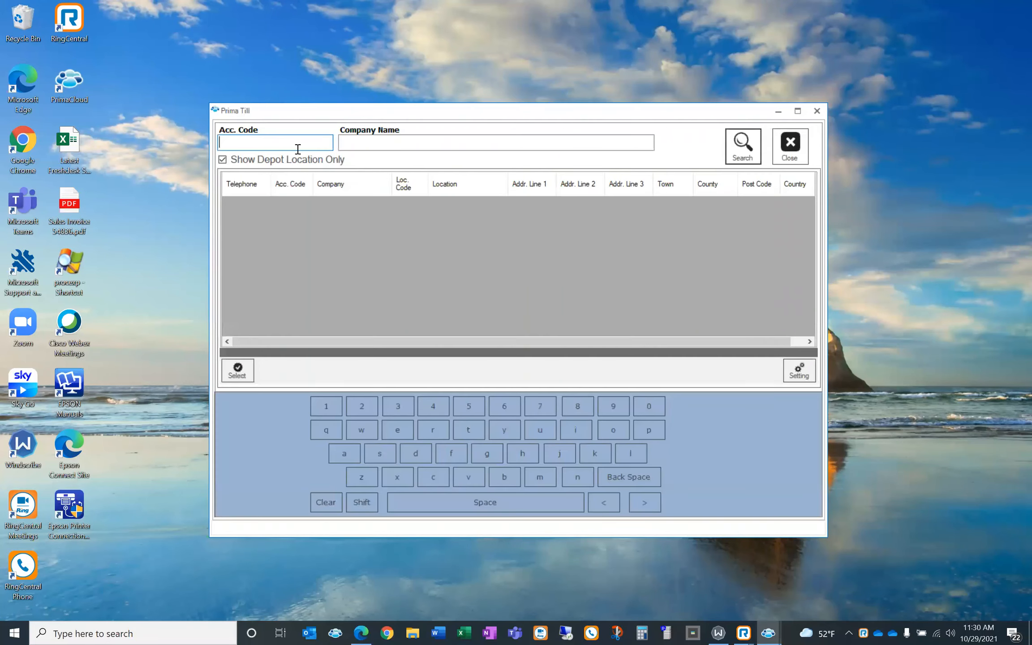
{"action": "left_click", "coordinate": [382, 144]}
{"action": "type", "text": "green en"}
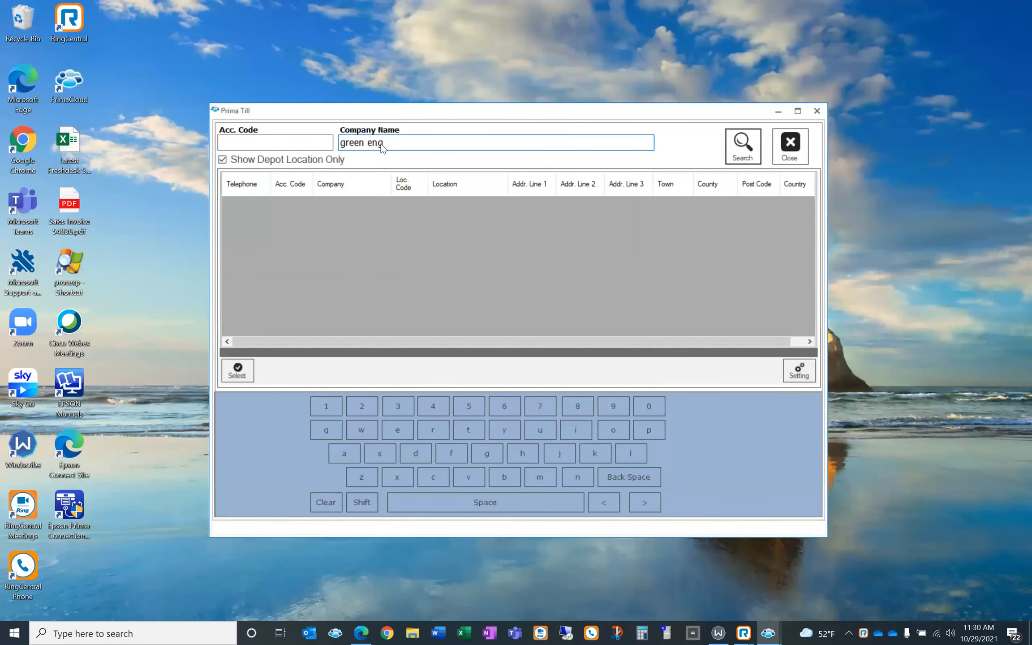
{"action": "left_click", "coordinate": [734, 148]}
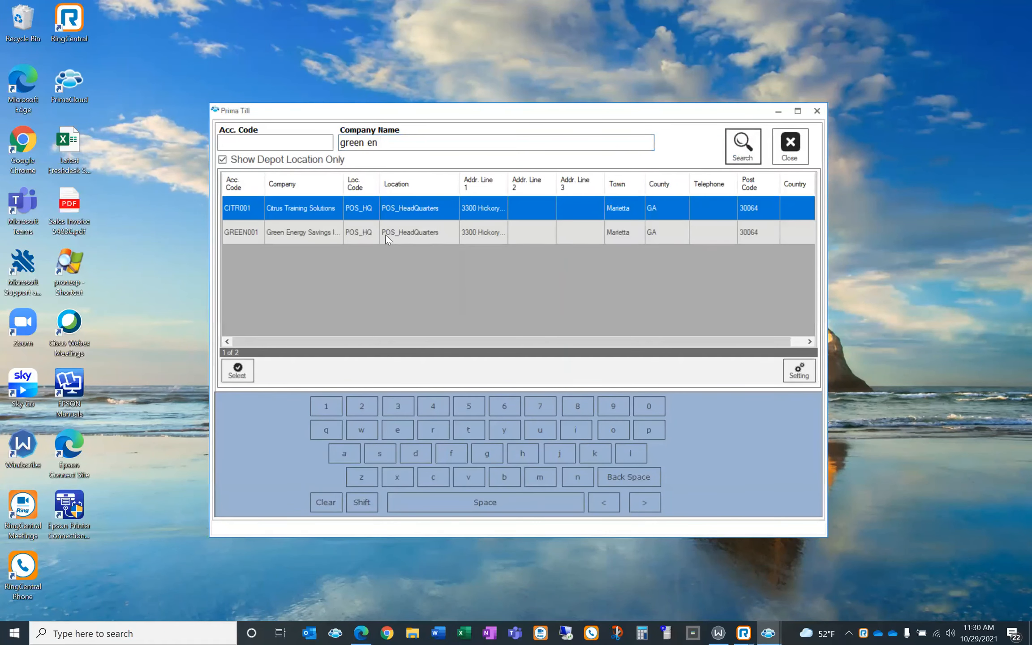
{"action": "left_click", "coordinate": [387, 237]}
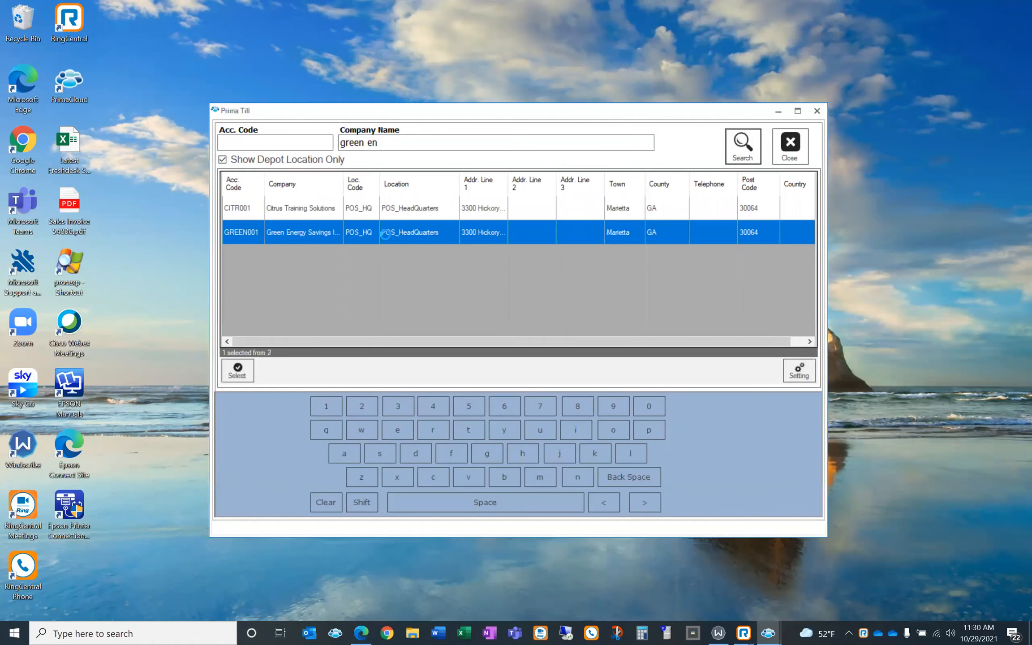
{"action": "double_click", "coordinate": [385, 234]}
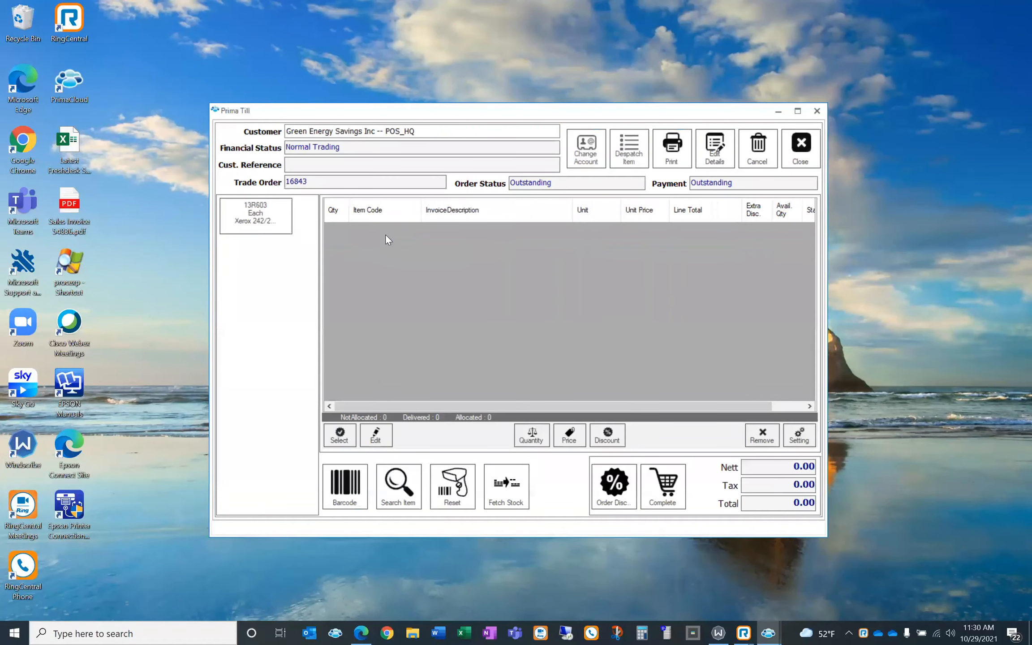
Add one 13R603 Xerox 242/250 Colour Drum at 175.00, then cancel the Barcode entry
{"action": "left_click", "coordinate": [277, 215]}
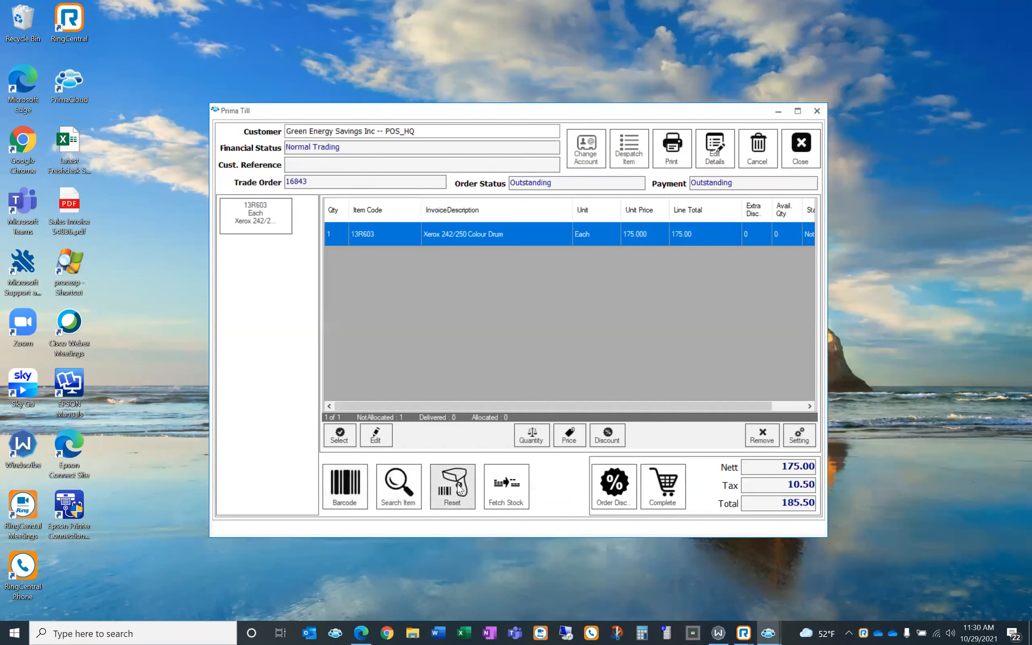
{"action": "left_click", "coordinate": [350, 494]}
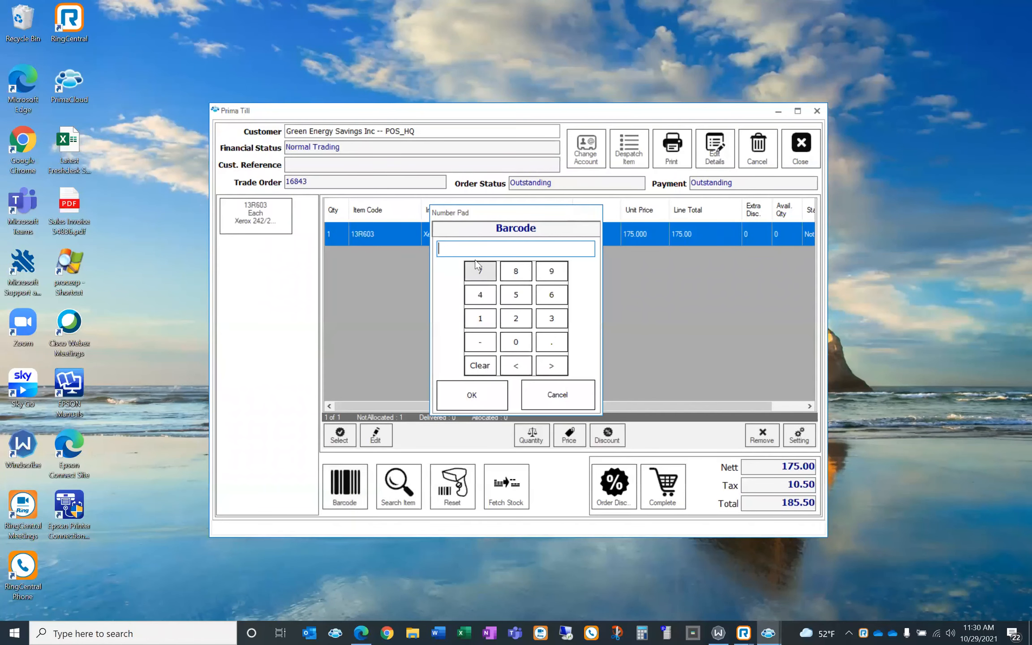
{"action": "left_click", "coordinate": [568, 406]}
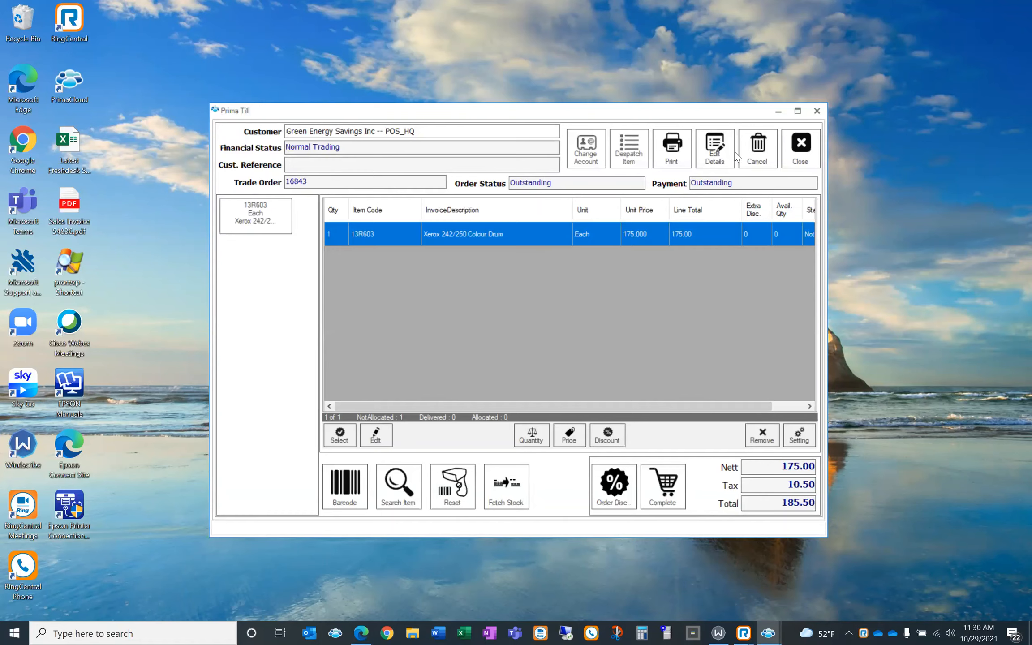
Change the order location to Main Street NW Location (30022) from all locations filtered by 'main'
{"action": "left_click", "coordinate": [715, 148]}
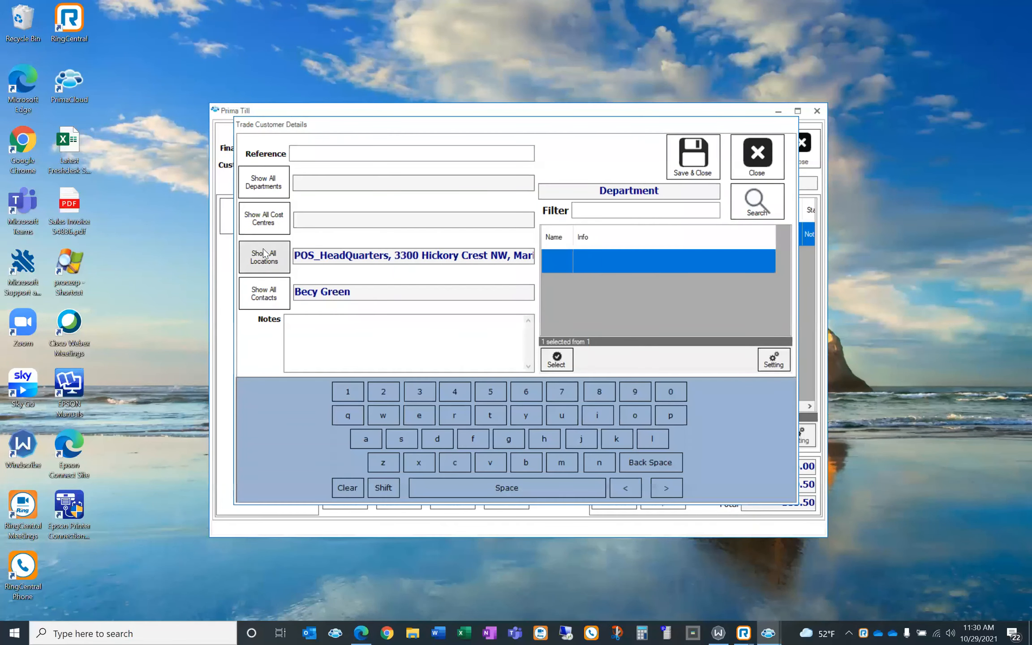
{"action": "left_click", "coordinate": [264, 254]}
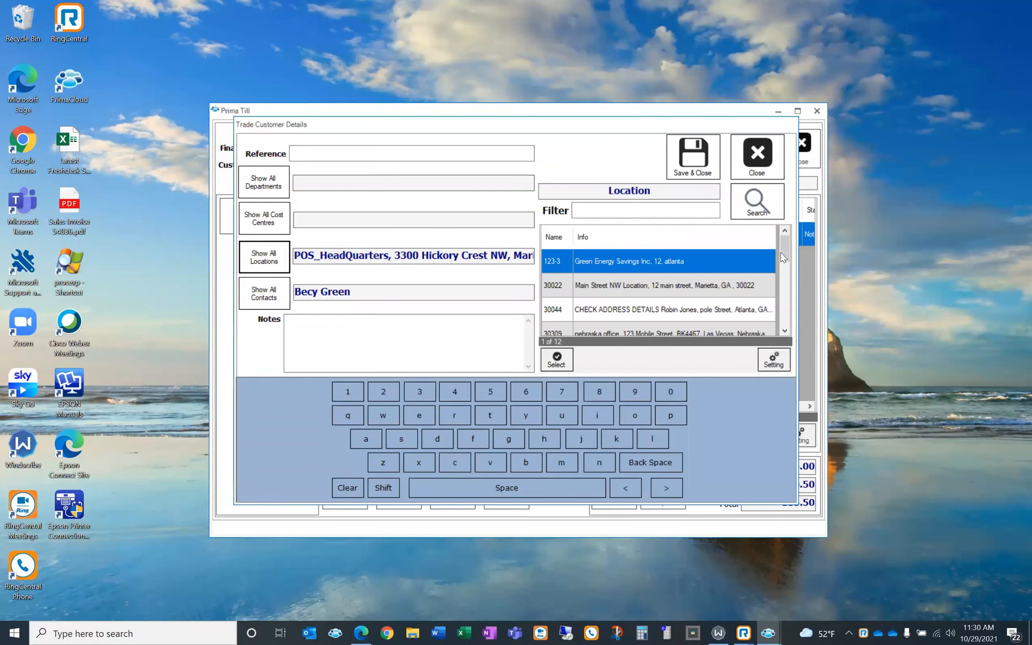
{"action": "left_click_drag", "start_coordinate": [784, 279], "coordinate": [803, 250]}
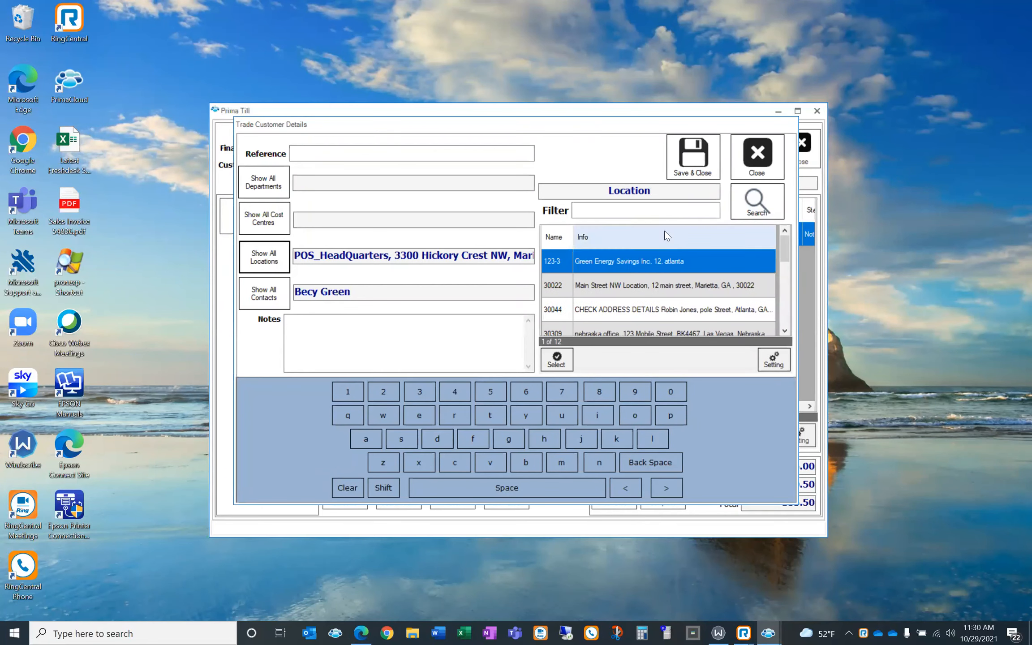
{"action": "left_click", "coordinate": [628, 212]}
{"action": "type", "text": "m"}
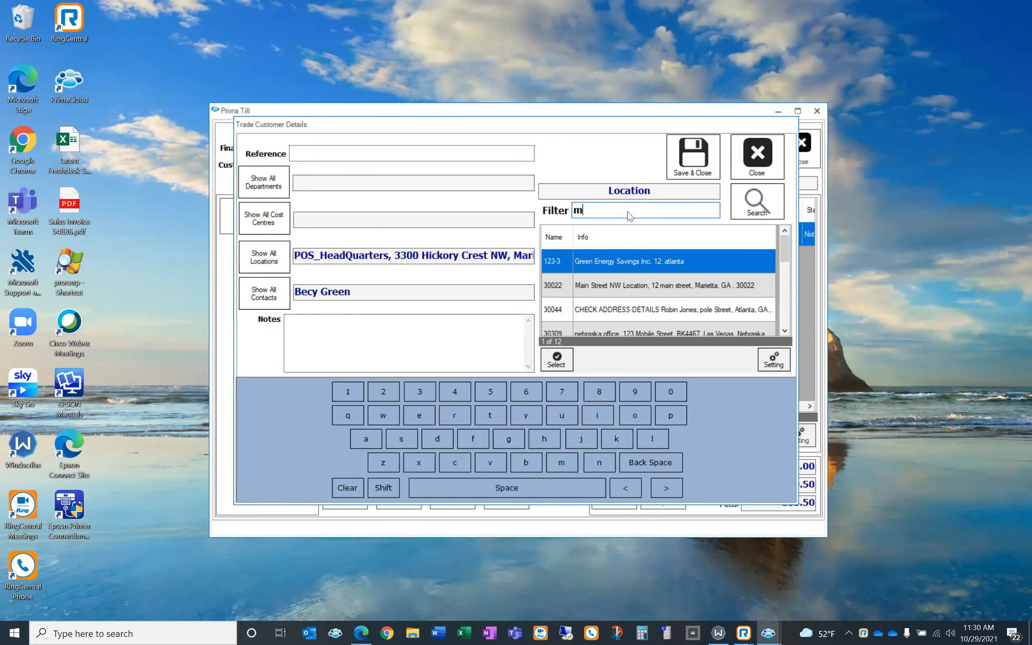
{"action": "type", "text": "ain"}
{"action": "left_click", "coordinate": [745, 199]}
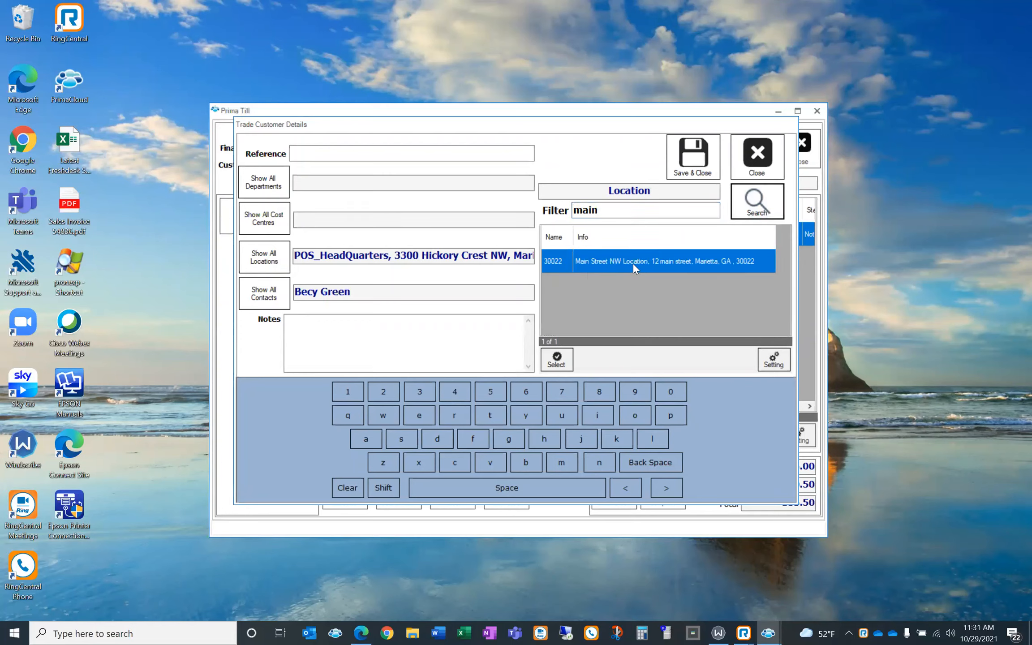
{"action": "left_click", "coordinate": [633, 265]}
{"action": "double_click", "coordinate": [632, 263]}
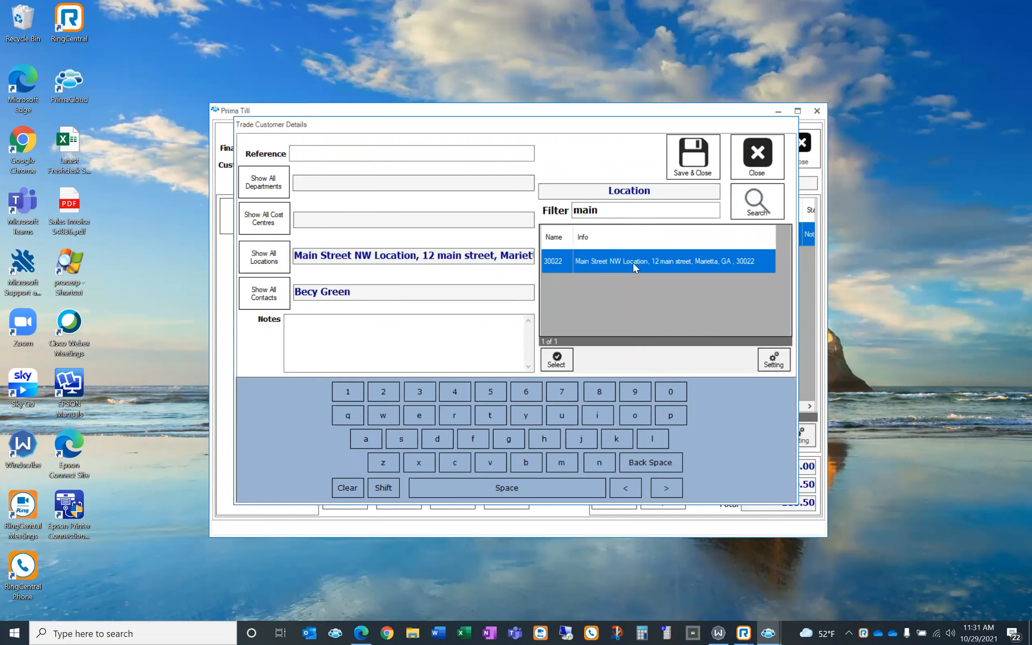
{"action": "left_click", "coordinate": [690, 162]}
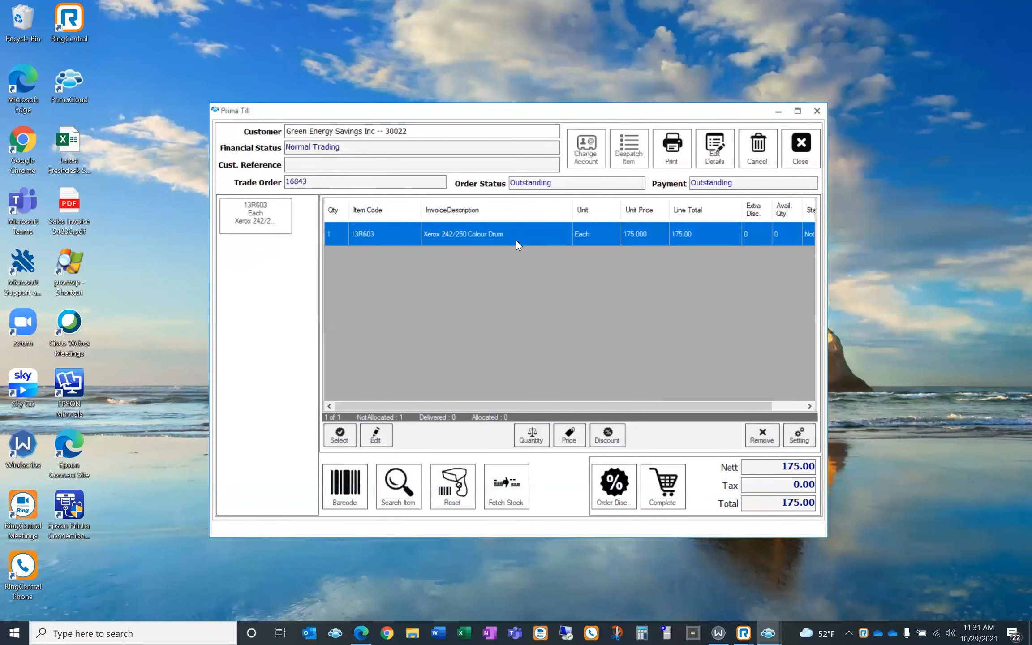
Fetch and update stock to allocate the 13R603 drum line, then cancel out of Complete
{"action": "left_click", "coordinate": [655, 489]}
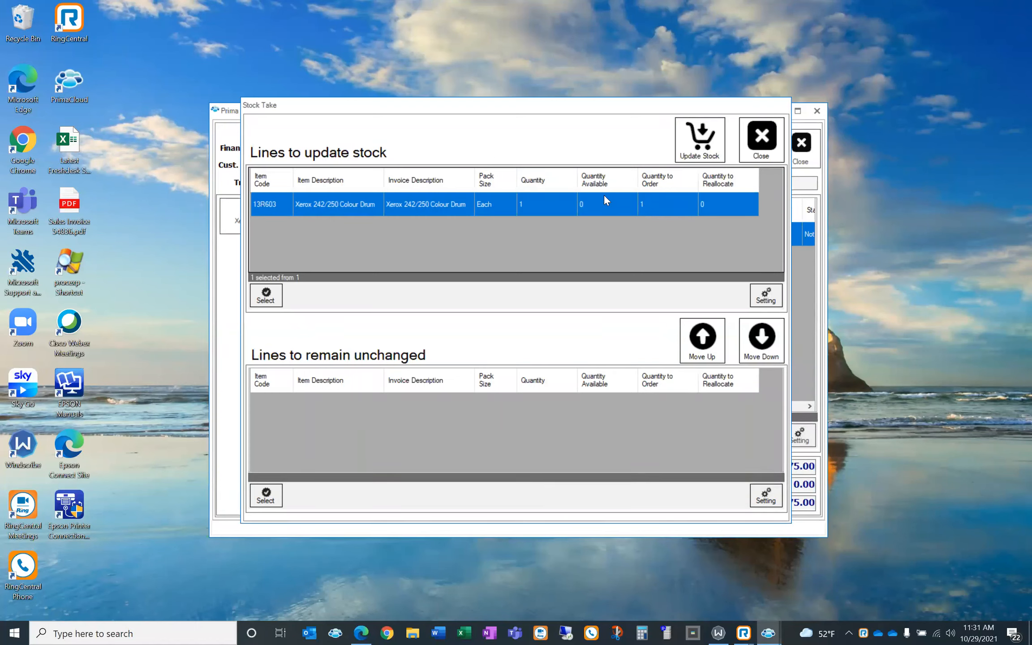
{"action": "left_click", "coordinate": [704, 155]}
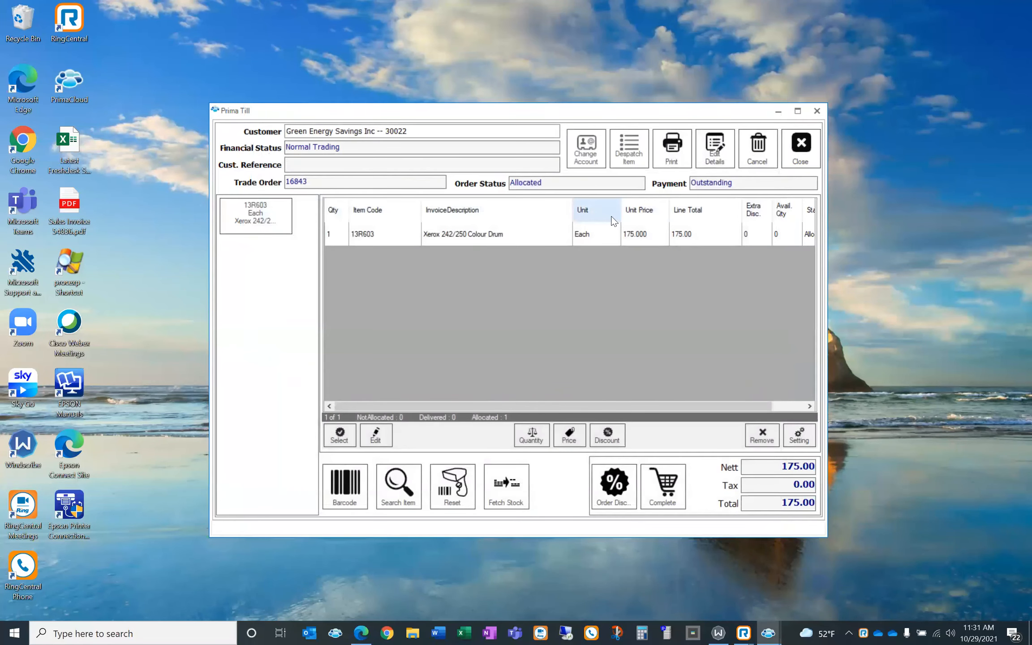
{"action": "left_click", "coordinate": [582, 235]}
{"action": "left_click", "coordinate": [663, 487]}
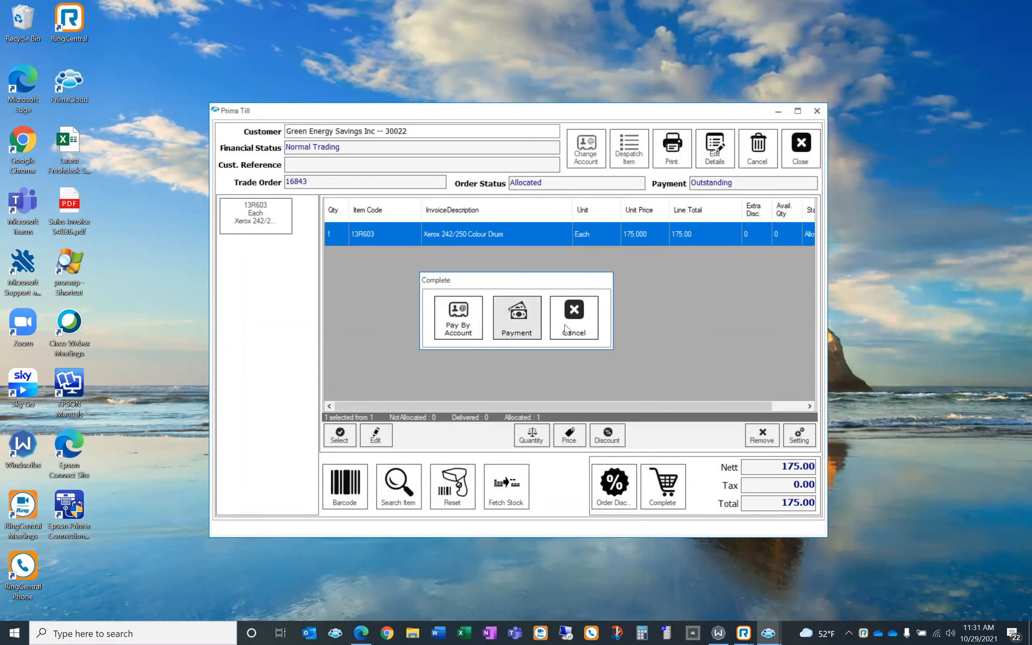
{"action": "left_click", "coordinate": [577, 319]}
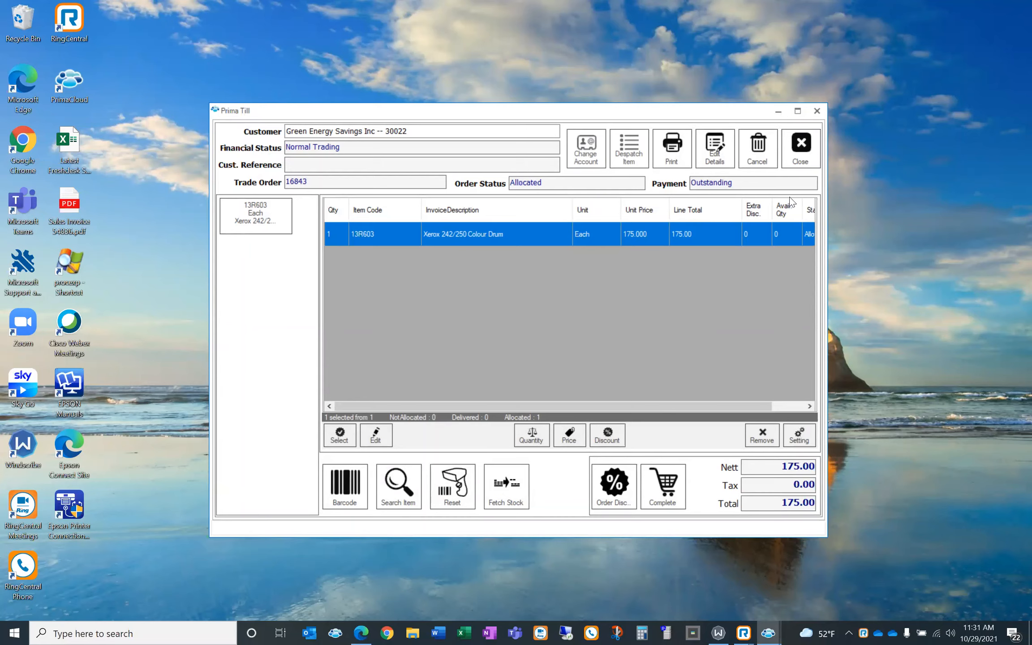